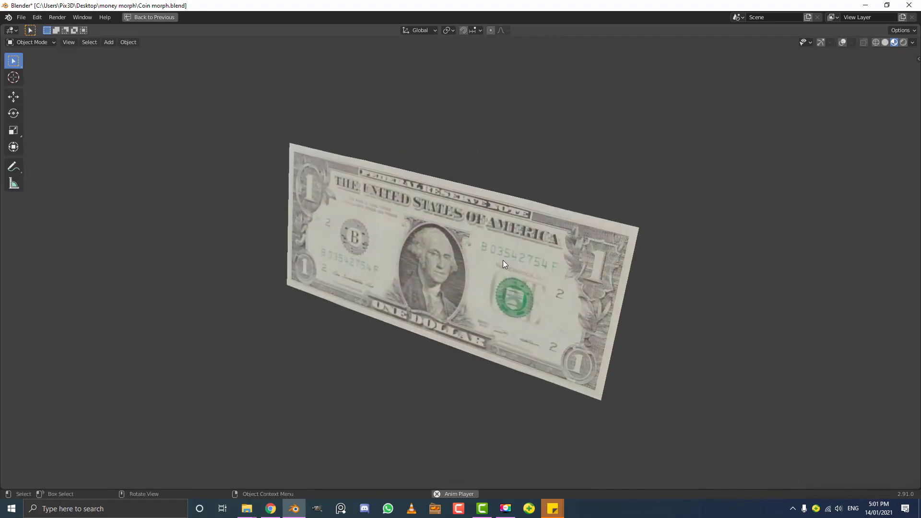
Restore the normal layout, keep Material Preview shading, and orbit around the playing morph
key("ctrl+space")
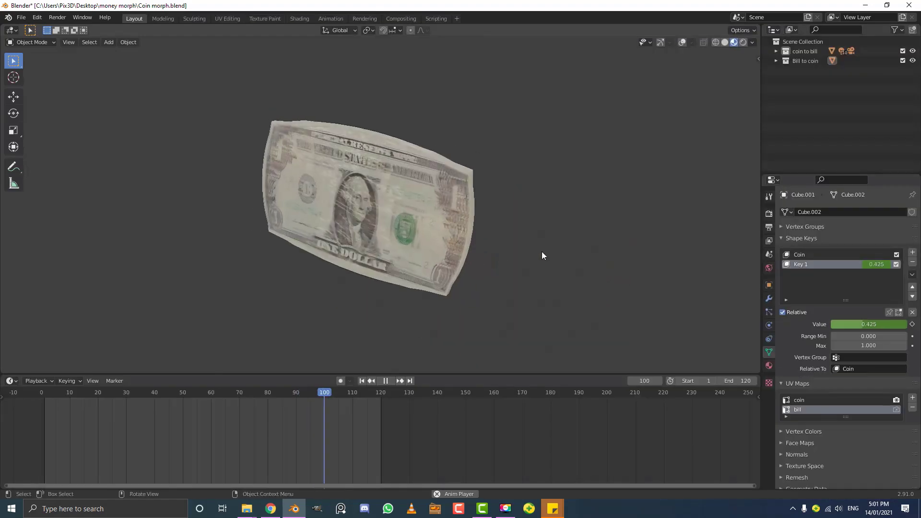
key("z")
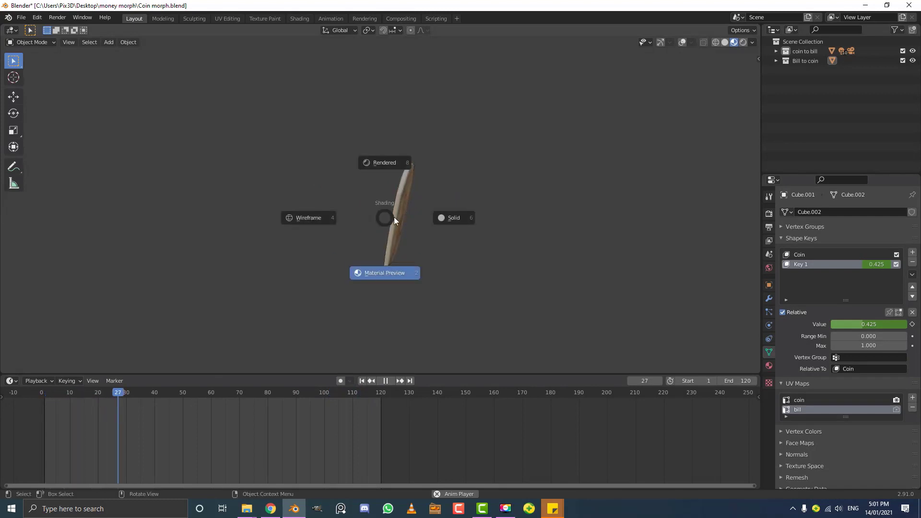
left_click(370, 235)
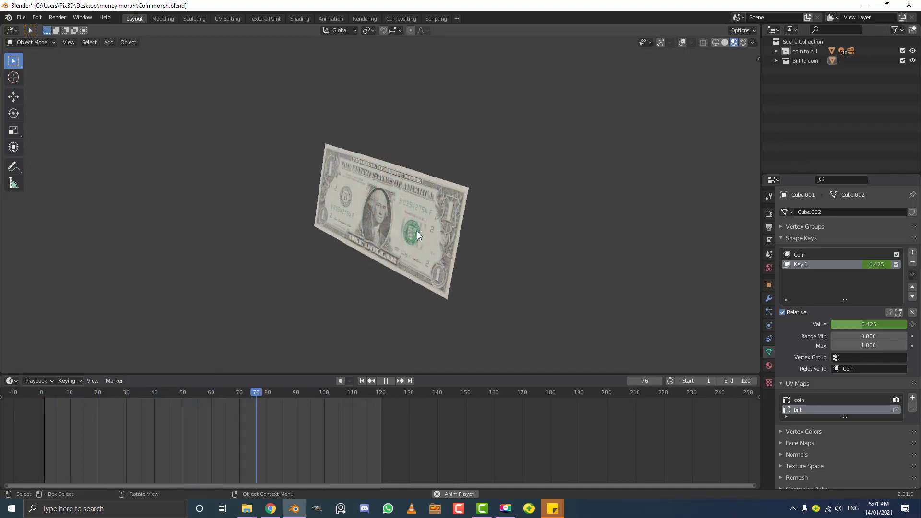
middle_click_drag(417, 232, 316, 257)
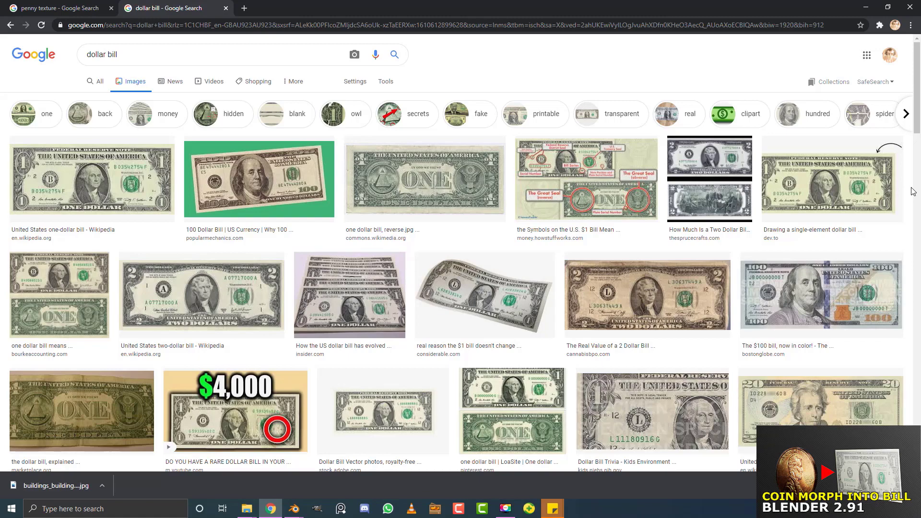
Browse the dollar bill and penny texture image results, then minimize the browser
scroll(445, 251, "down", 1)
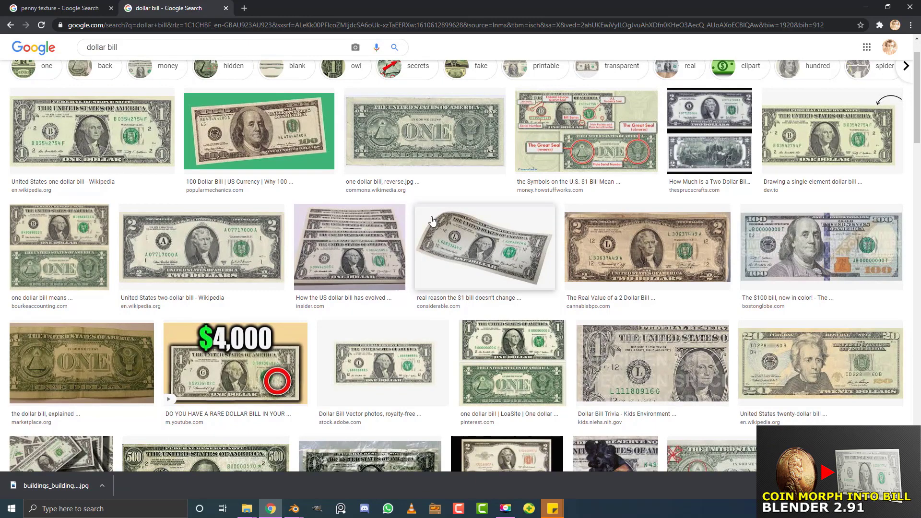
left_click(88, 7)
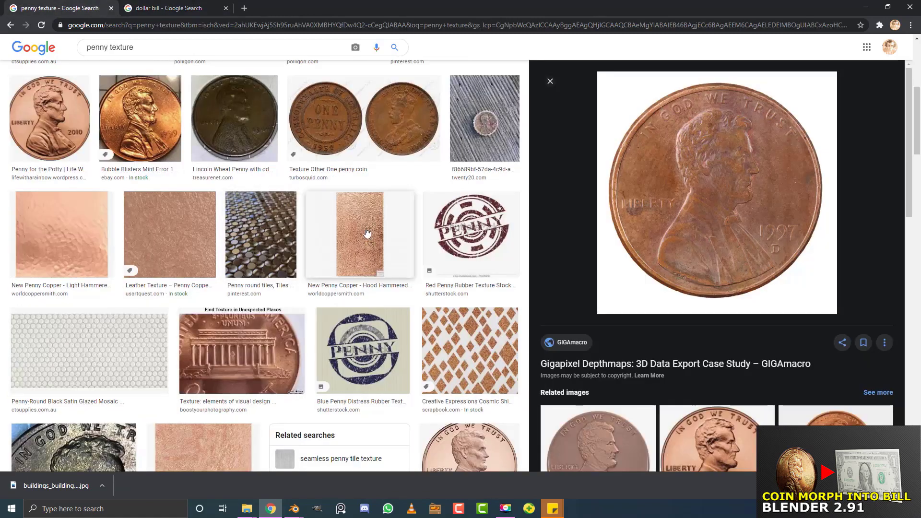
scroll(366, 233, "up", 4)
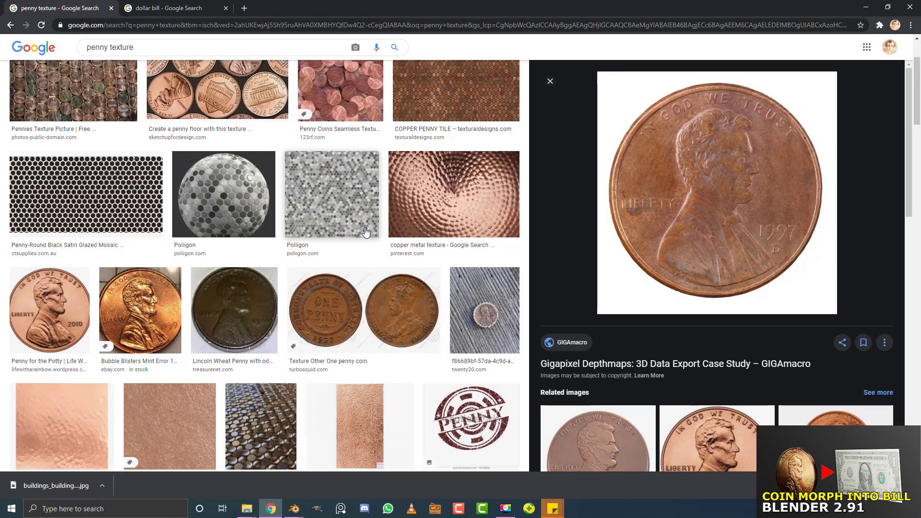
scroll(366, 233, "up", 2)
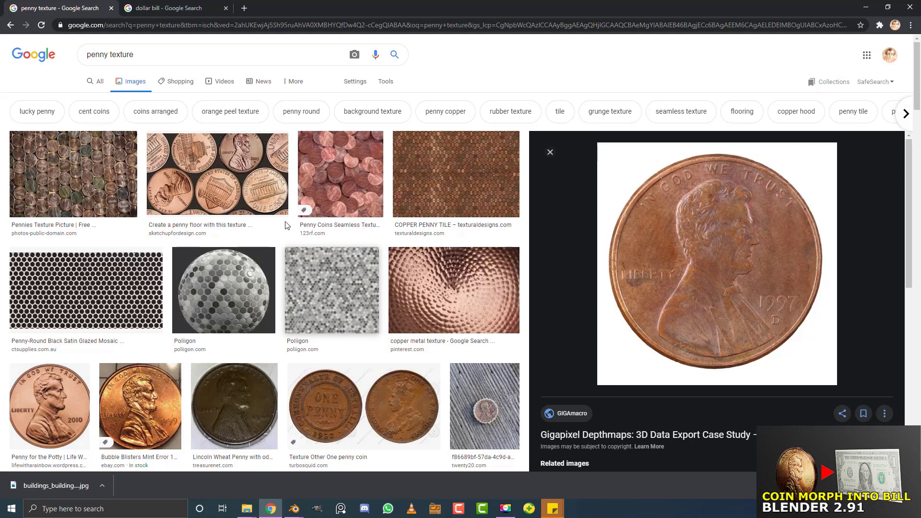
left_click(867, 7)
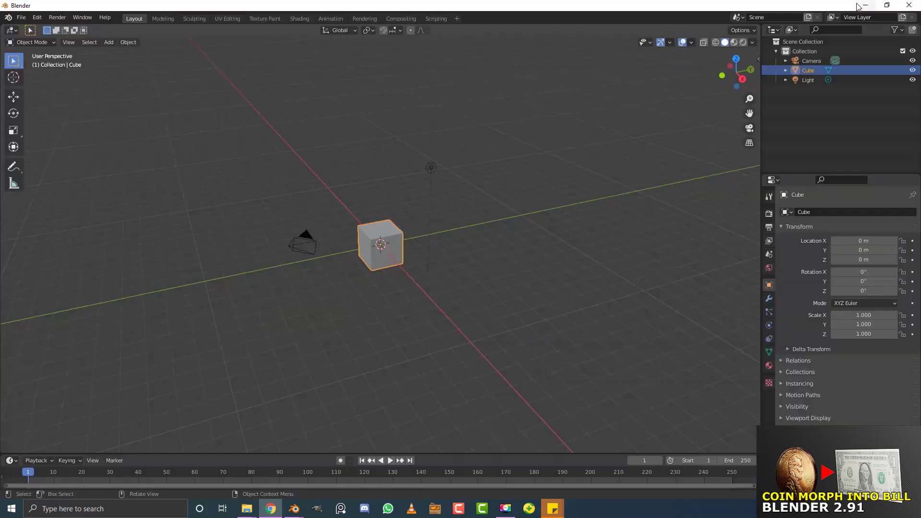
Minimize Blender and move the coin and bill image icons one slot left
left_click(866, 7)
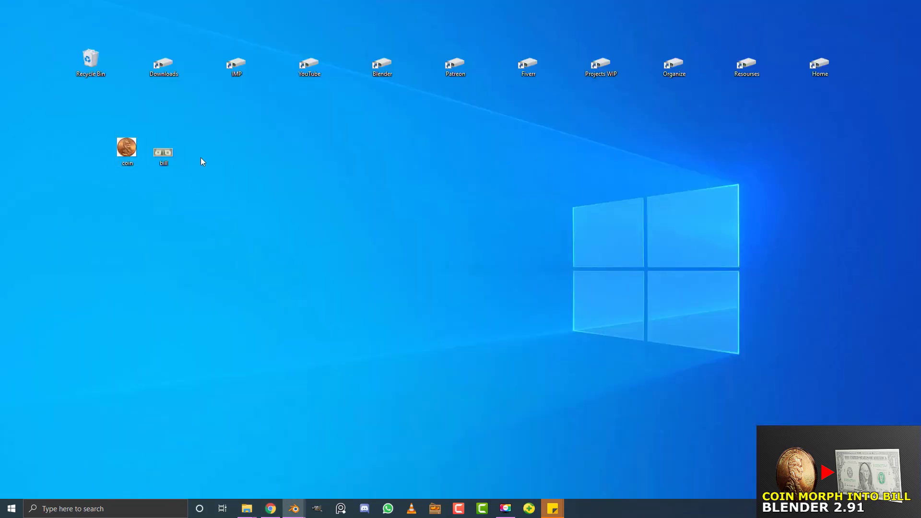
left_click_drag(126, 149, 90, 157)
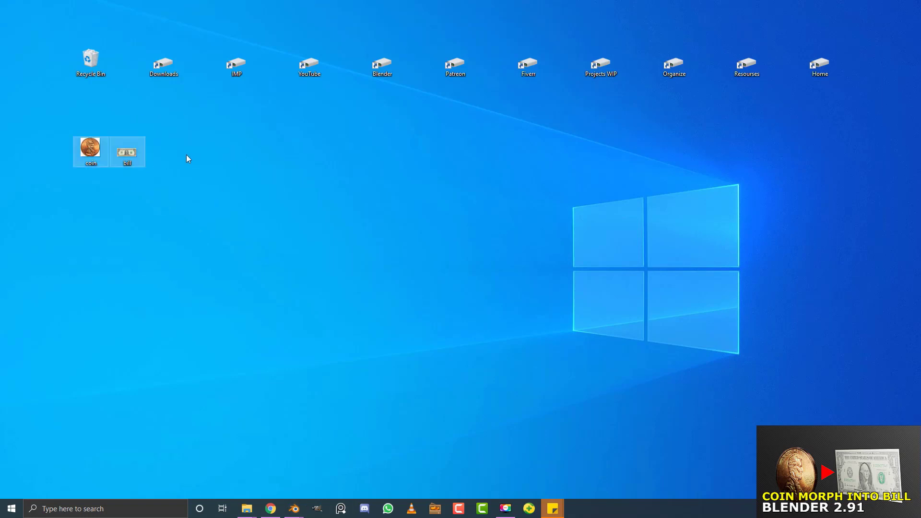
left_click(186, 155)
left_click(127, 152)
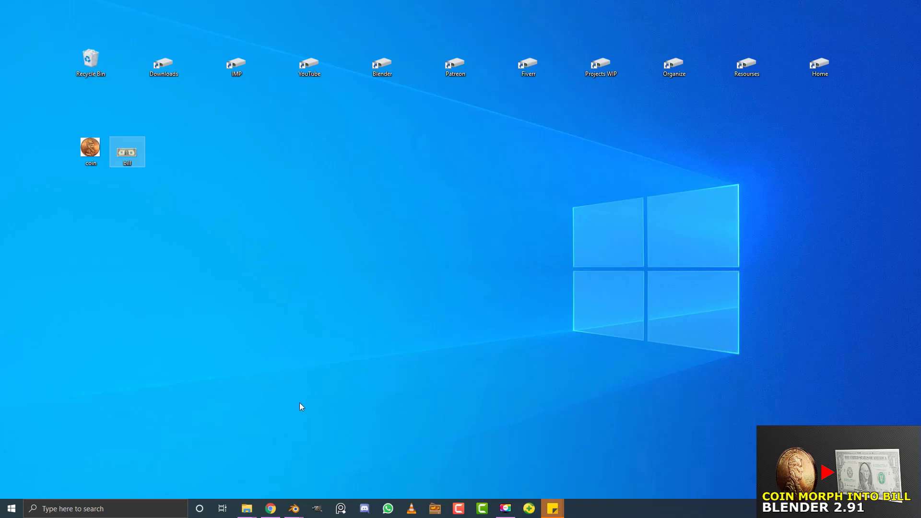
Bring back the Blender window showing the default cube scene
left_click(292, 506)
left_click(342, 462)
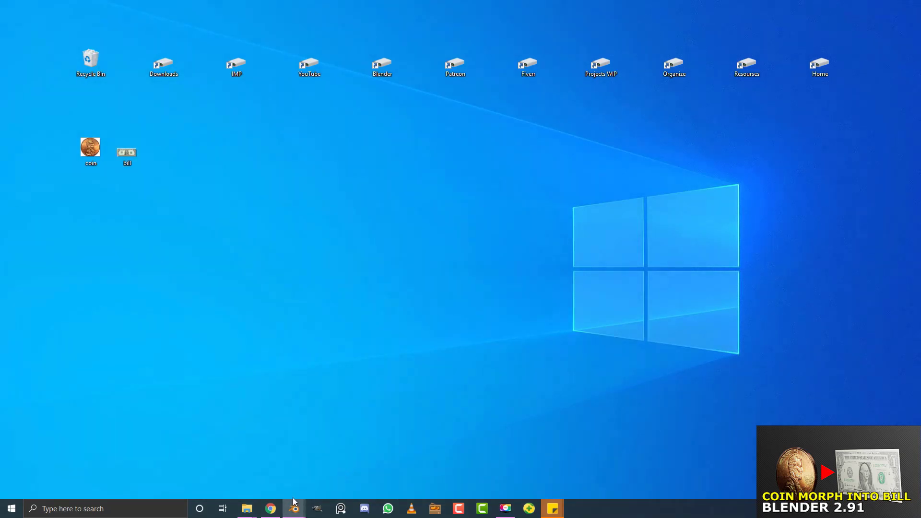
left_click(295, 505)
left_click(224, 453)
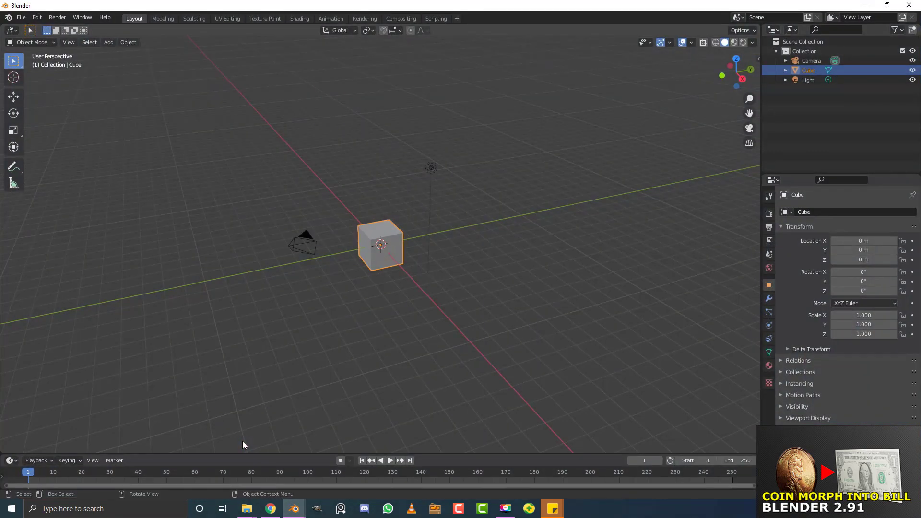
Select all and delete the default camera, light and cube
scroll(411, 380, "up", 6)
scroll(412, 383, "down", 2)
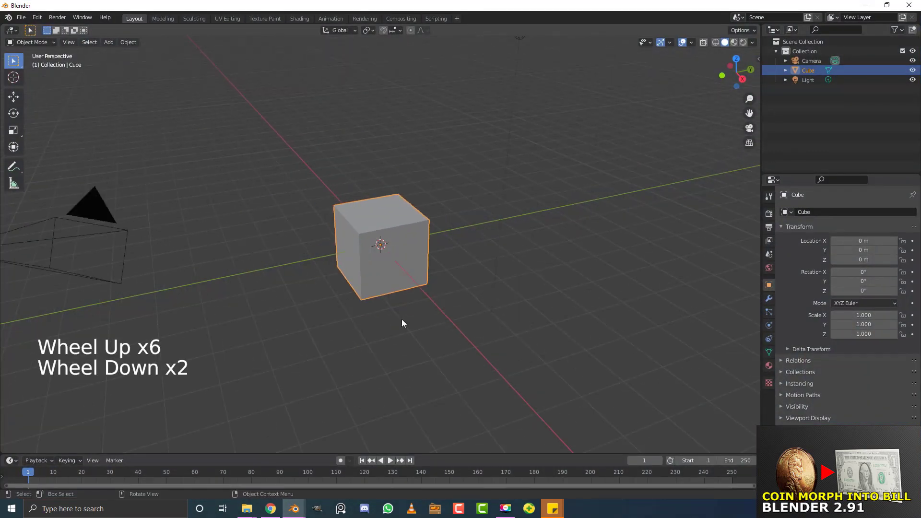
scroll(348, 293, "down", 2)
scroll(349, 294, "down", 1)
middle_click(350, 294)
scroll(336, 289, "up", 2)
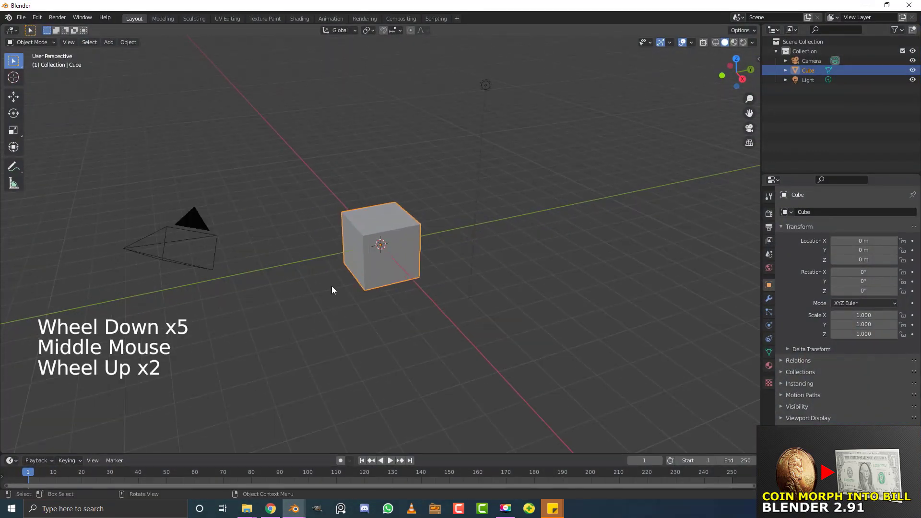
key("a")
middle_click_drag(379, 257, 373, 254)
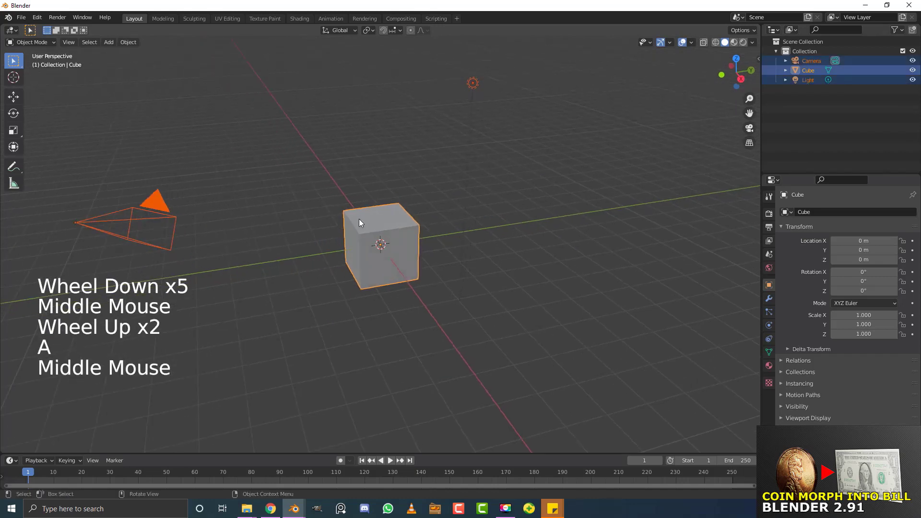
key("x")
left_click(329, 217)
middle_click_drag(397, 223, 396, 224)
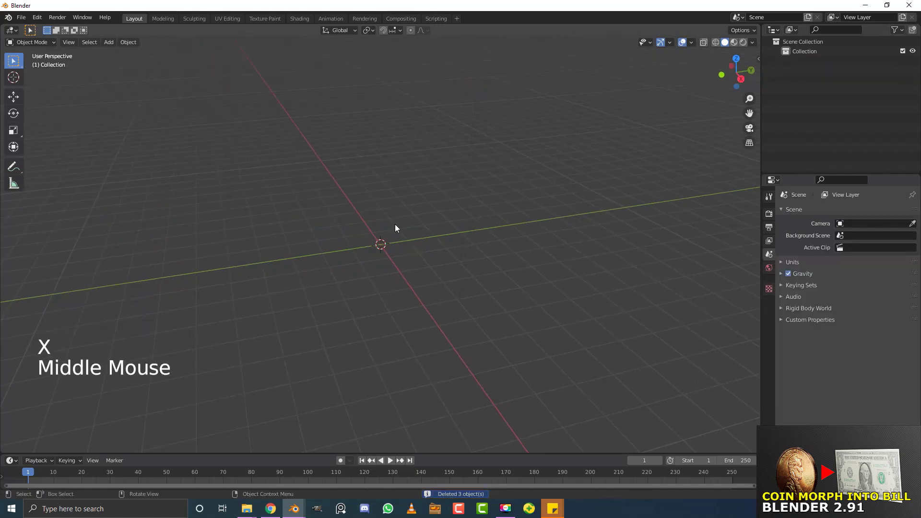
scroll(394, 226, "up", 3)
Add a new mesh cube at the scene centre
key("shift+a")
mouse_move(379, 233)
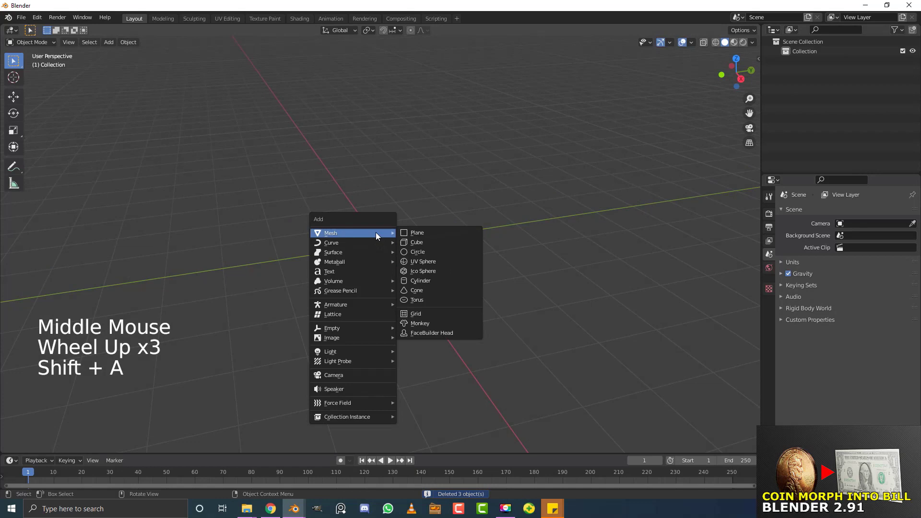
left_click(416, 242)
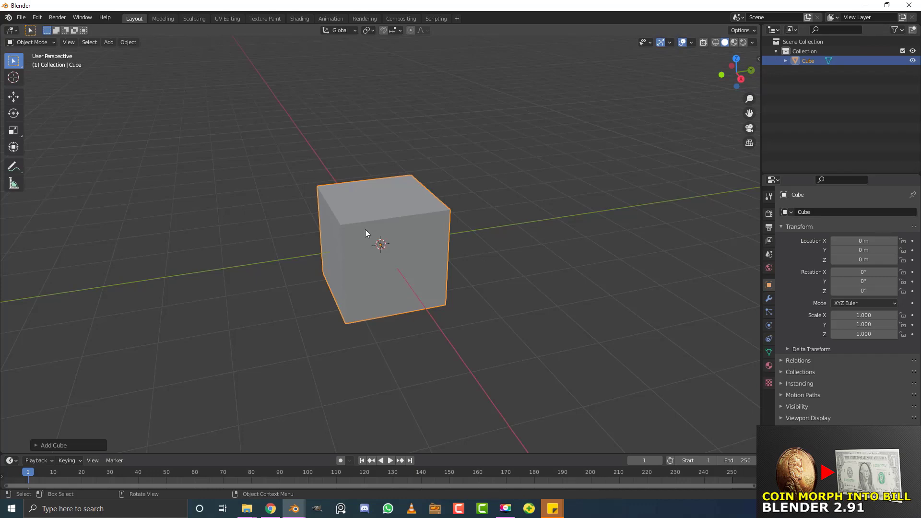
middle_click_drag(445, 223, 416, 221)
scroll(416, 222, "up", 1)
In Edit Mode, flatten the cube along Y from the right side view
key("Tab")
middle_click_drag(483, 214, 455, 203)
key("g")
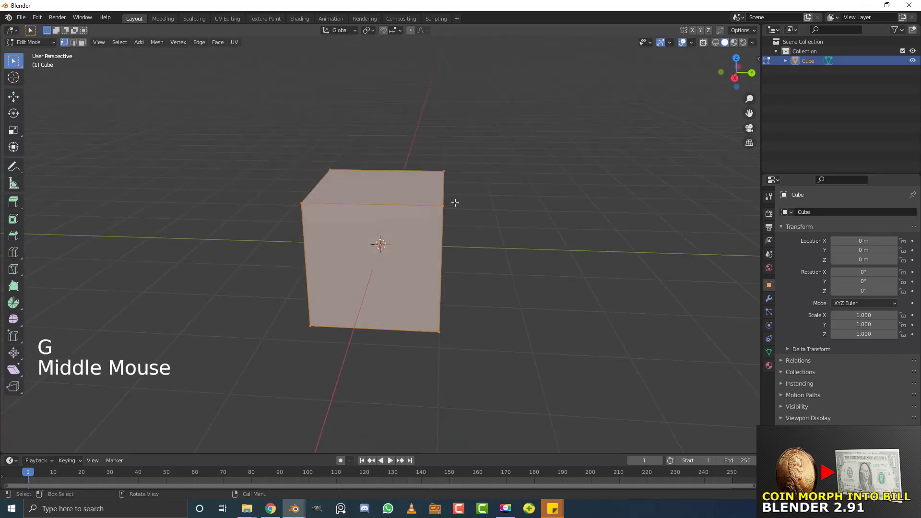
key("KP_3")
scroll(426, 215, "up", 1)
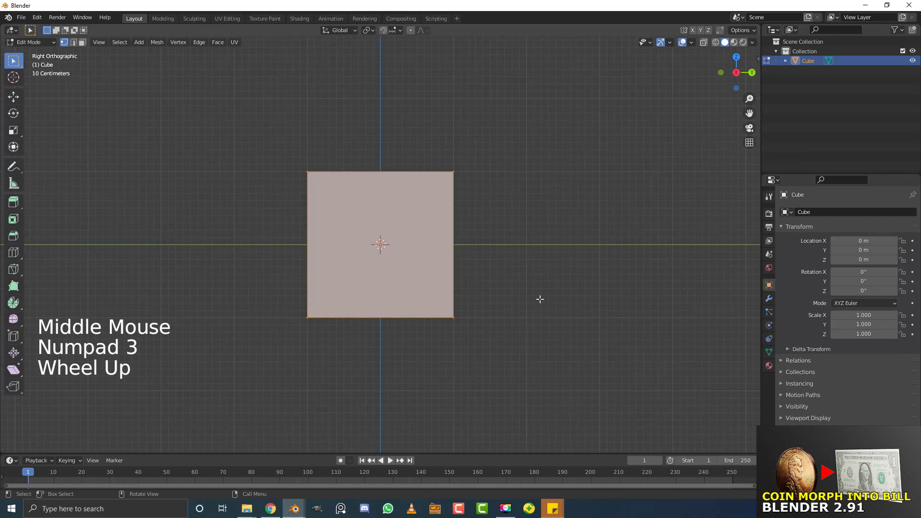
key("s")
key("y")
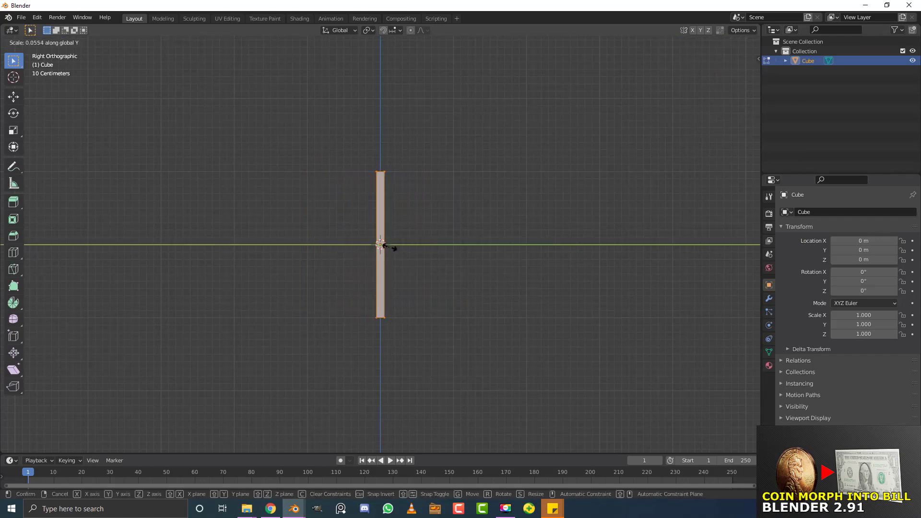
left_click(392, 249)
middle_click_drag(391, 248, 412, 207)
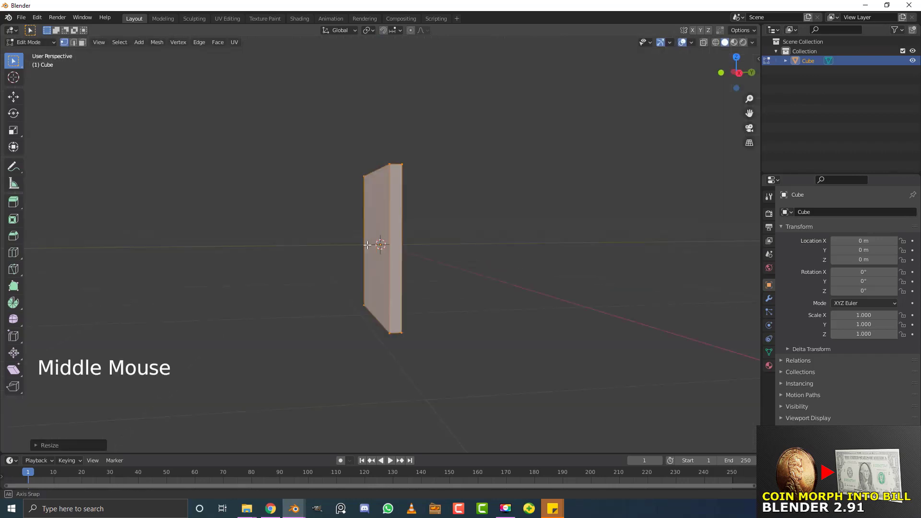
scroll(415, 205, "up", 2)
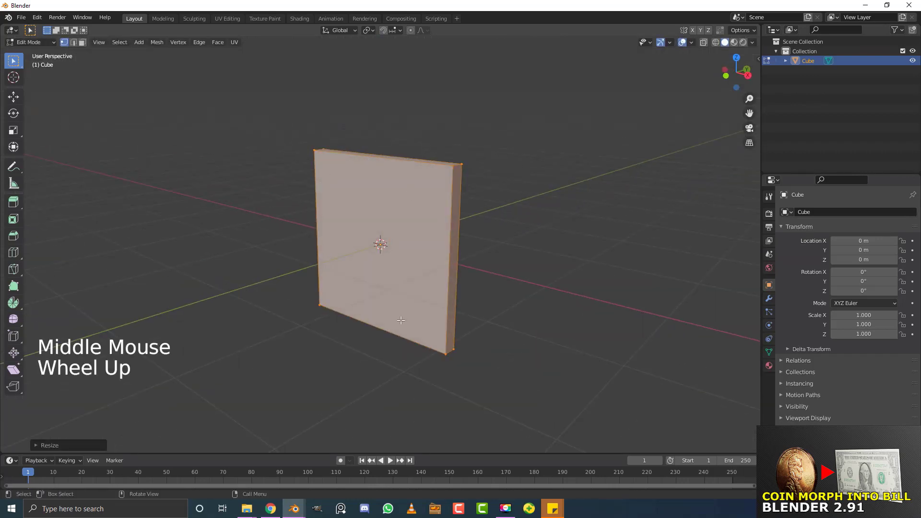
Scale the slab slightly thinner along Y and return to a front view
middle_click_drag(487, 318, 407, 288)
key("s")
key("y")
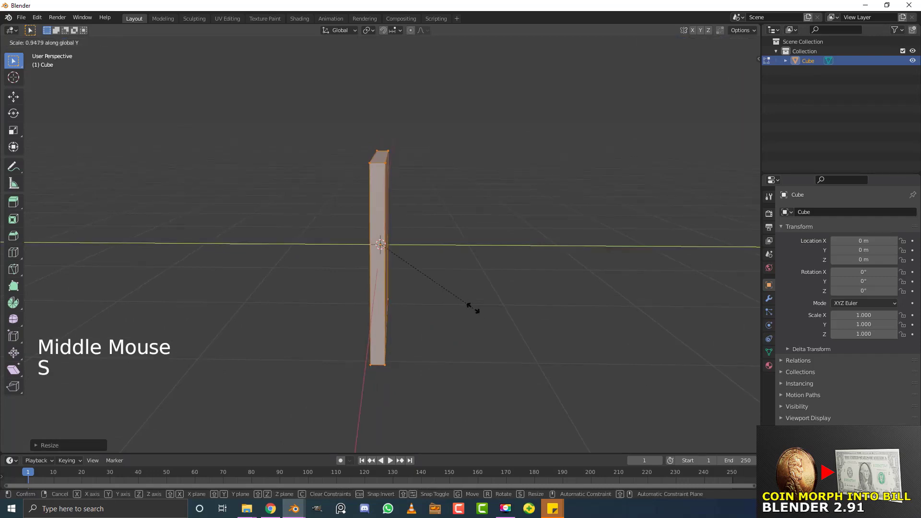
left_click(468, 303)
middle_click_drag(449, 299, 425, 231)
scroll(425, 231, "up", 1)
key("KP_1")
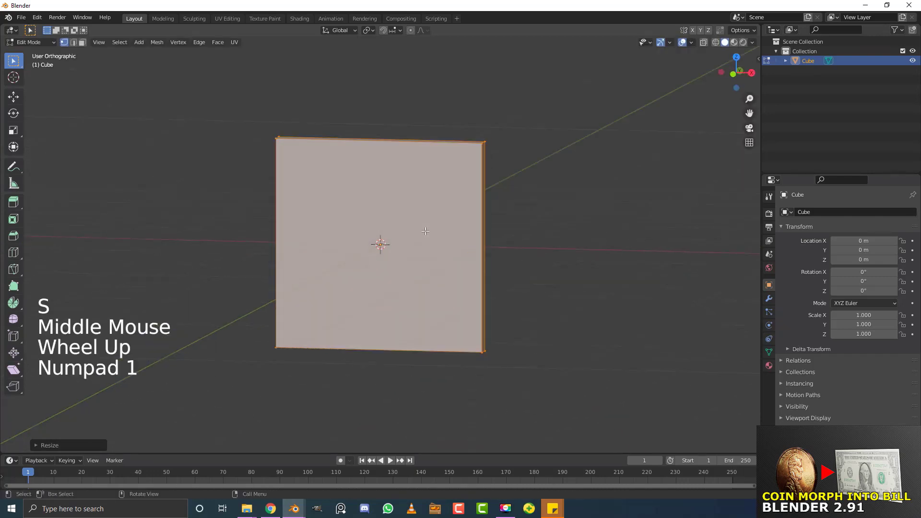
scroll(408, 227, "up", 2)
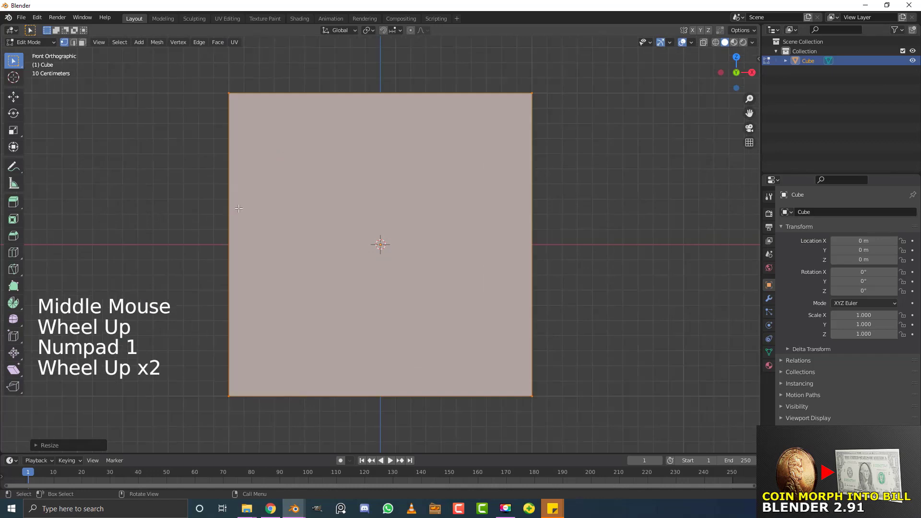
middle_click_drag(252, 220, 220, 231)
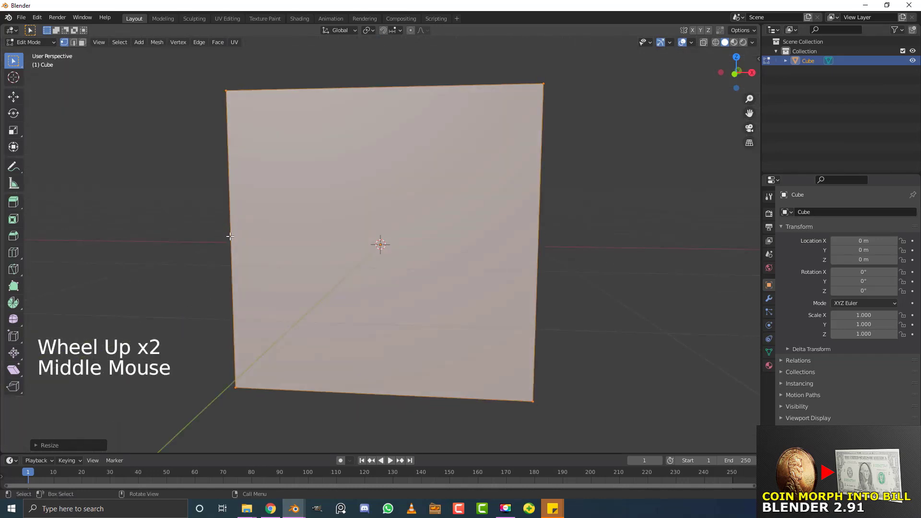
key("ctrl+r")
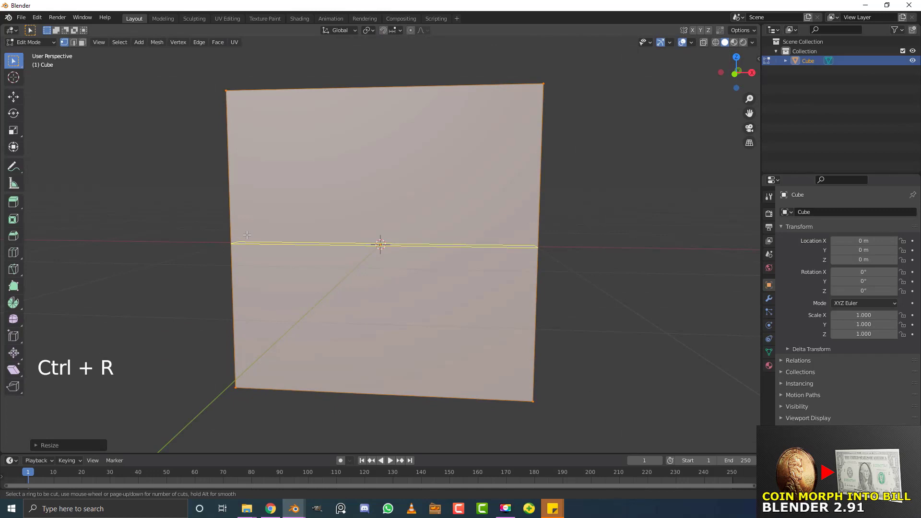
Add twelve horizontal loop cuts across the slab face
scroll(247, 235, "up", 10)
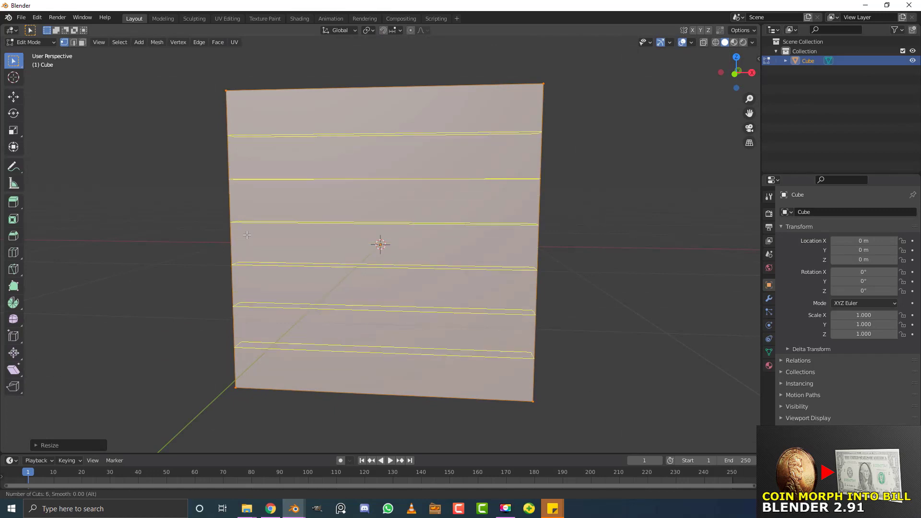
scroll(247, 235, "up", 2)
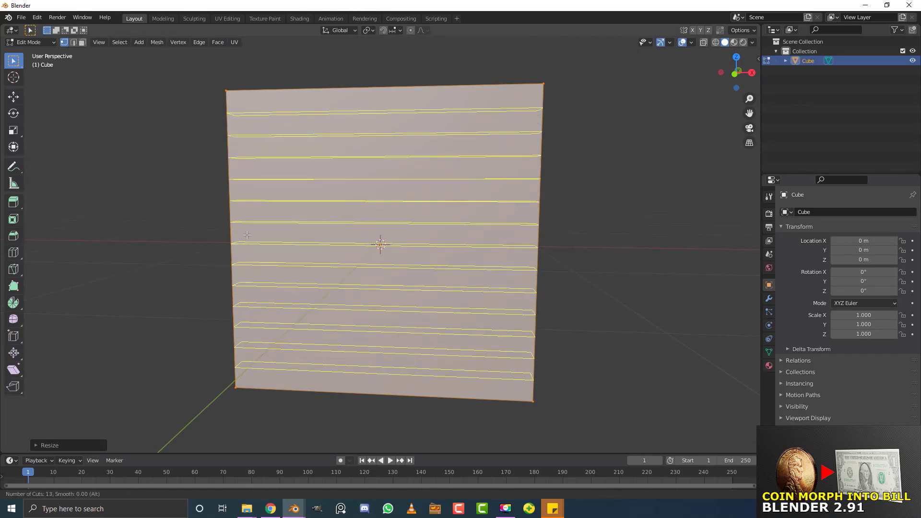
scroll(246, 234, "down", 1)
left_click(247, 235)
left_click(246, 234)
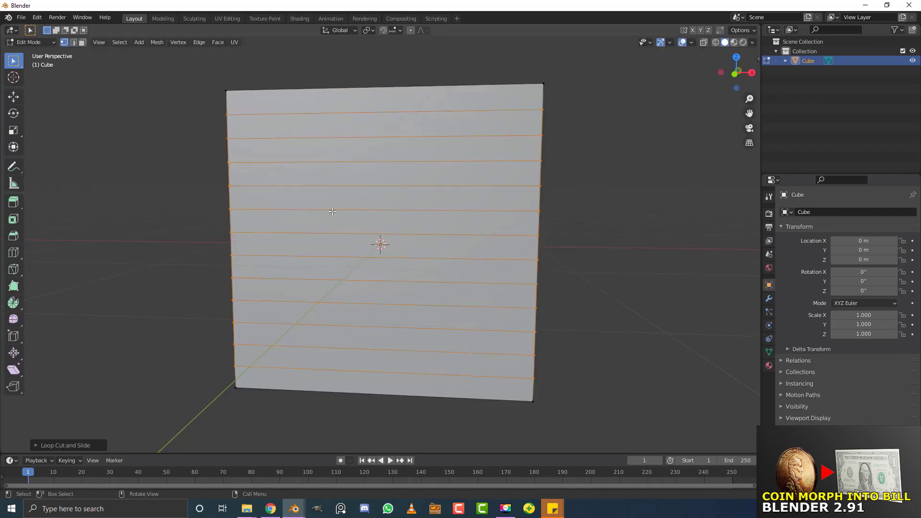
middle_click_drag(335, 210, 363, 209)
middle_click_drag(374, 86, 361, 76)
Add twelve vertical loop cuts, kept centred without sliding
key("ctrl+r")
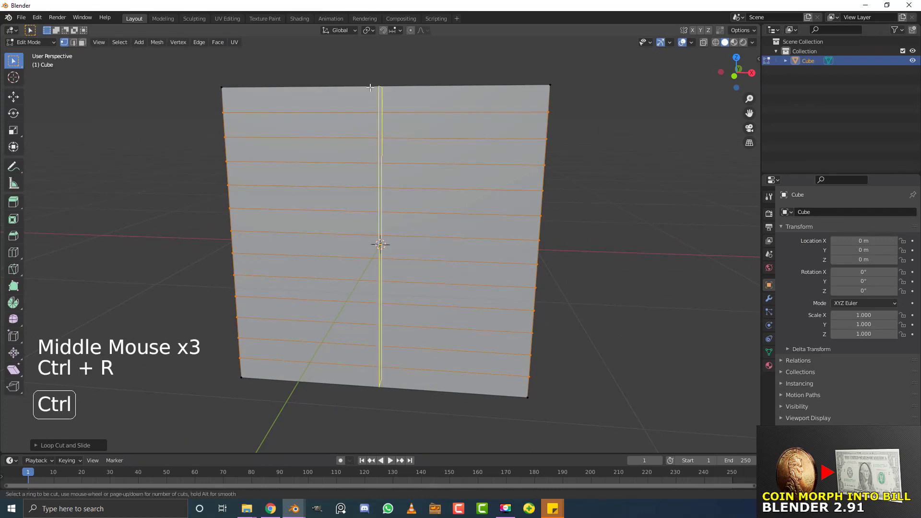
scroll(398, 85, "up", 9)
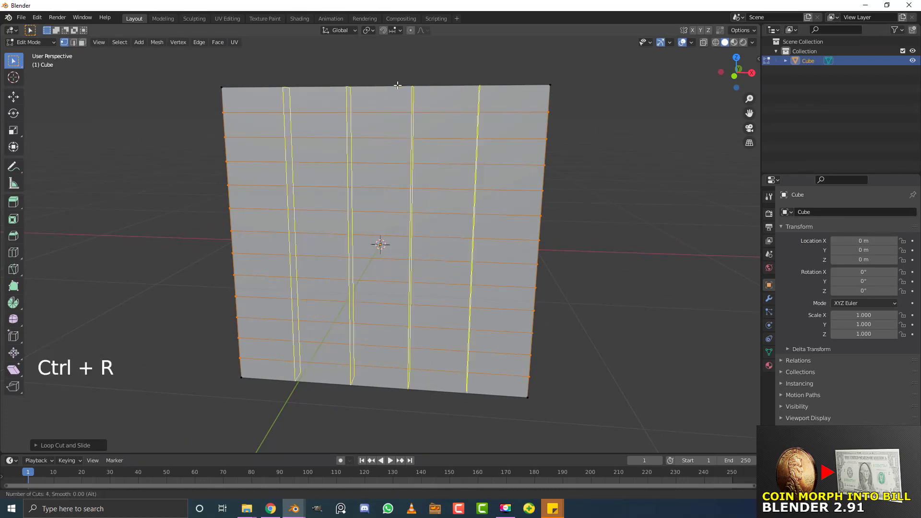
scroll(398, 85, "up", 1)
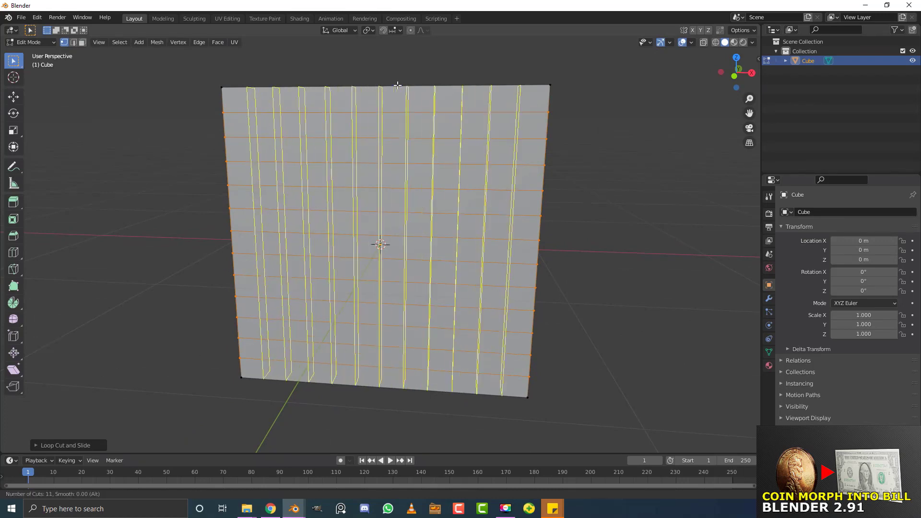
scroll(397, 85, "up", 1)
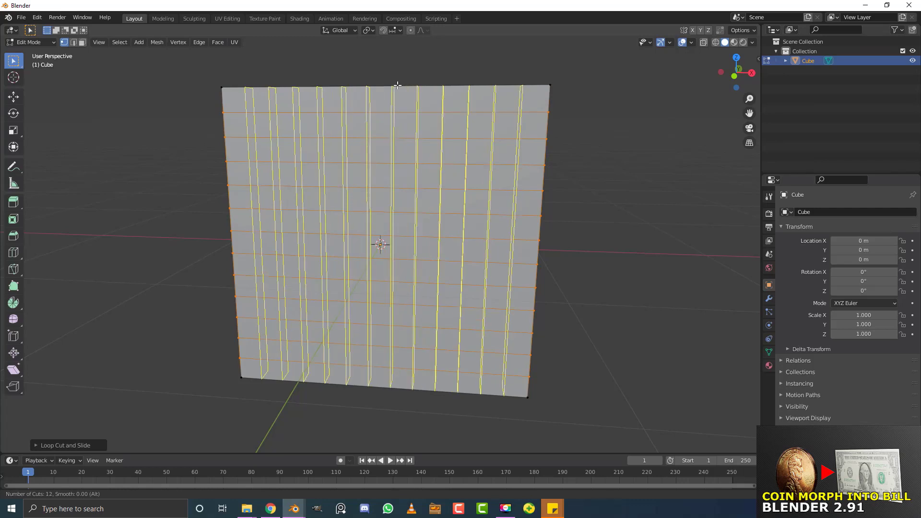
scroll(397, 85, "down", 1)
scroll(398, 85, "up", 1)
left_click(397, 85)
right_click(397, 85)
Inspect the gridded slab, deselect everything, and switch to edge select mode
scroll(437, 142, "down", 2)
middle_click_drag(437, 142, 428, 134)
scroll(429, 134, "up", 2)
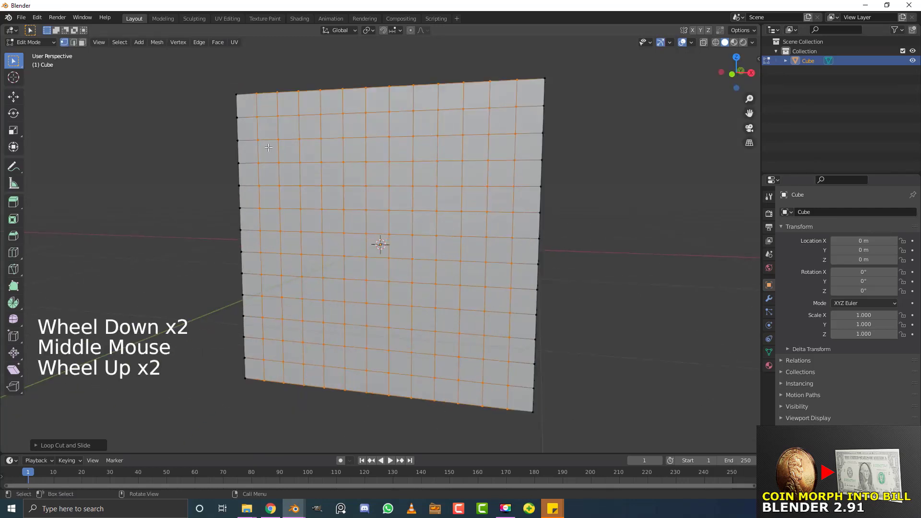
middle_click_drag(268, 147, 531, 106)
middle_click_drag(619, 189, 494, 189)
scroll(493, 189, "up", 1)
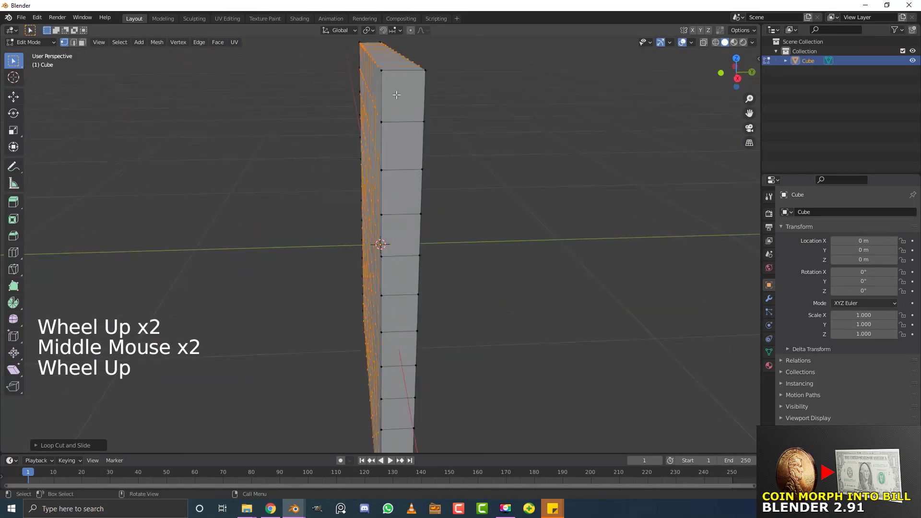
scroll(444, 221, "down", 1)
key("KP_1")
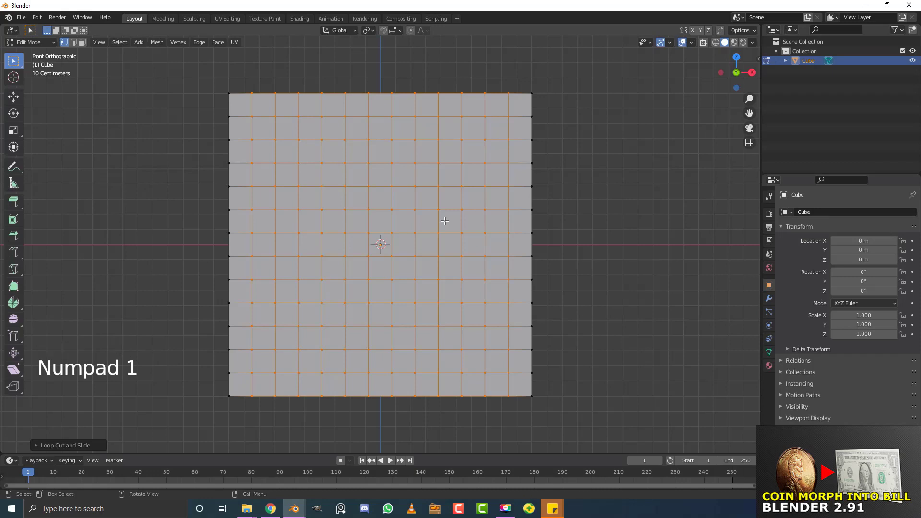
scroll(307, 128, "down", 2)
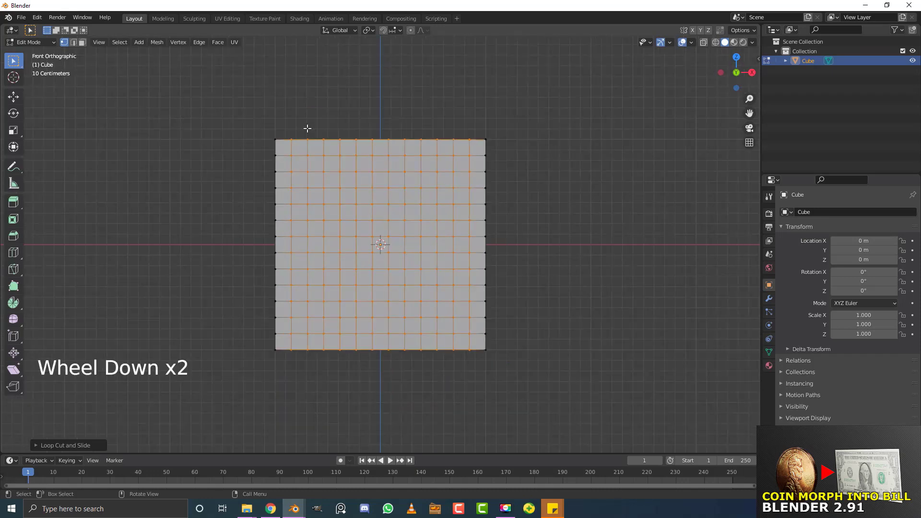
middle_click_drag(268, 193, 159, 159)
key("alt+a")
scroll(145, 152, "up", 3)
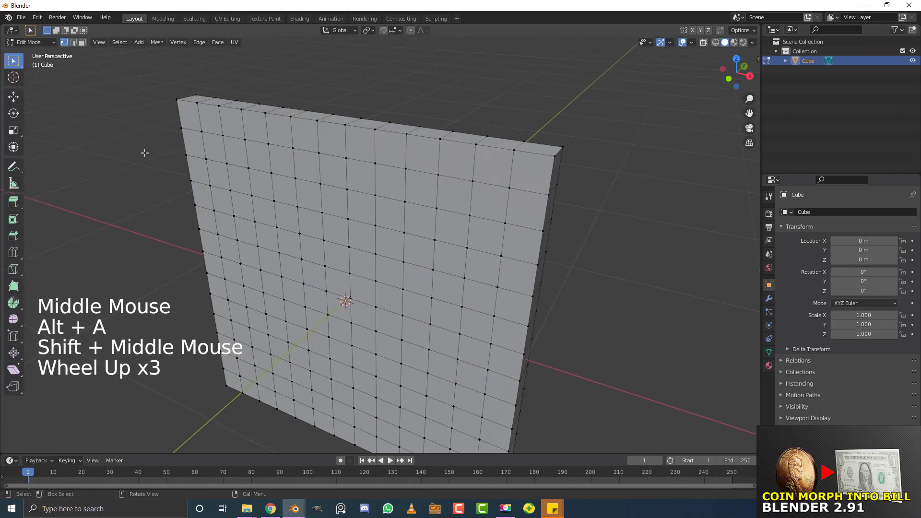
left_click(74, 43)
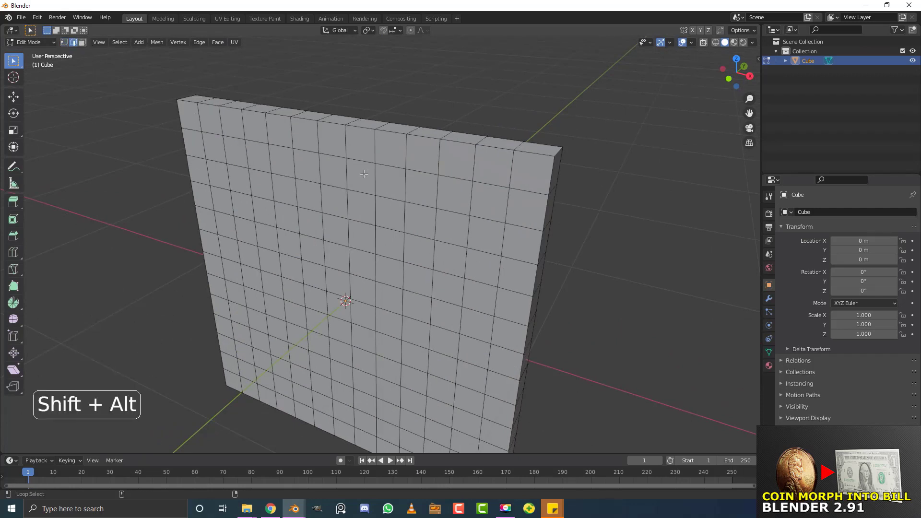
Select the top, right, bottom and left border loops and spherize them with To Sphere
left_click(280, 115, "alt+shift")
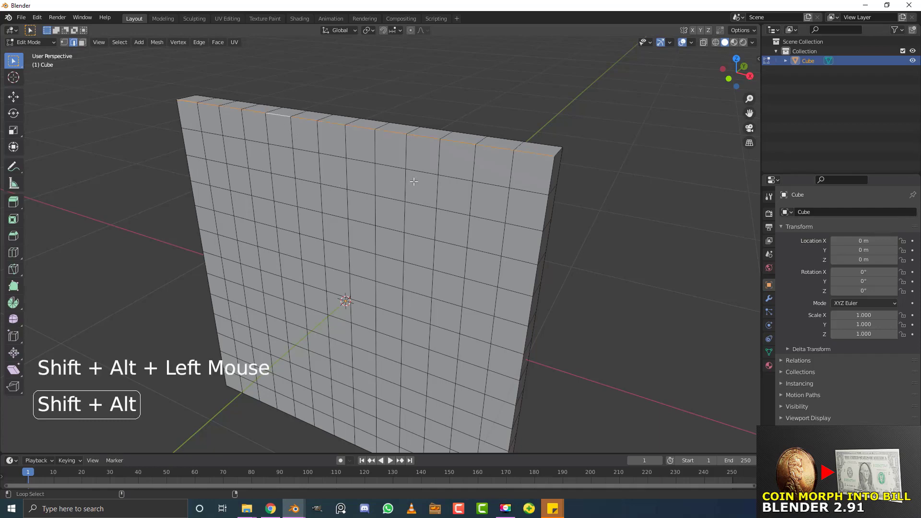
middle_click(564, 210, "alt+shift")
middle_click_drag(556, 214, 290, 268)
left_click(478, 173, "alt+shift")
scroll(478, 173, "down", 4)
scroll(442, 231, "up", 3)
left_click(345, 284, "alt+shift")
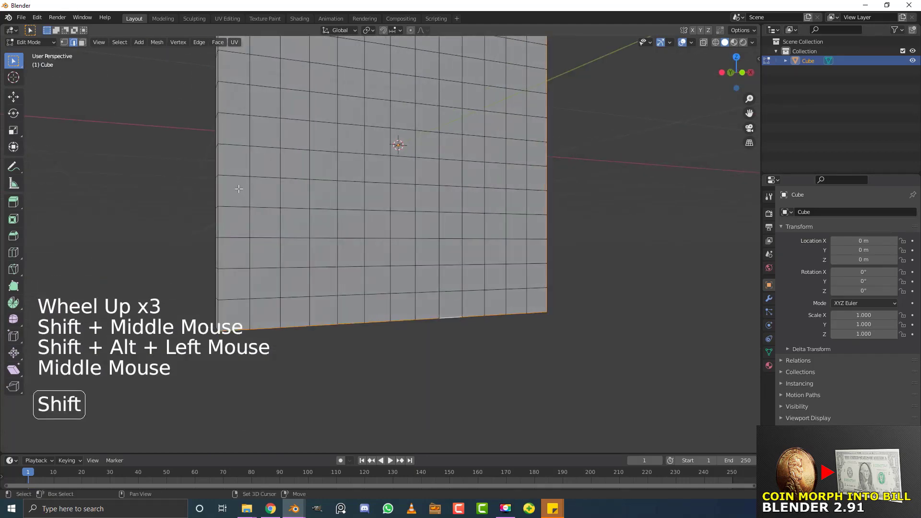
left_click(220, 192, "alt+shift")
scroll(315, 204, "down", 2)
scroll(316, 204, "down", 1)
middle_click_drag(315, 205, 372, 232)
scroll(372, 232, "up", 2)
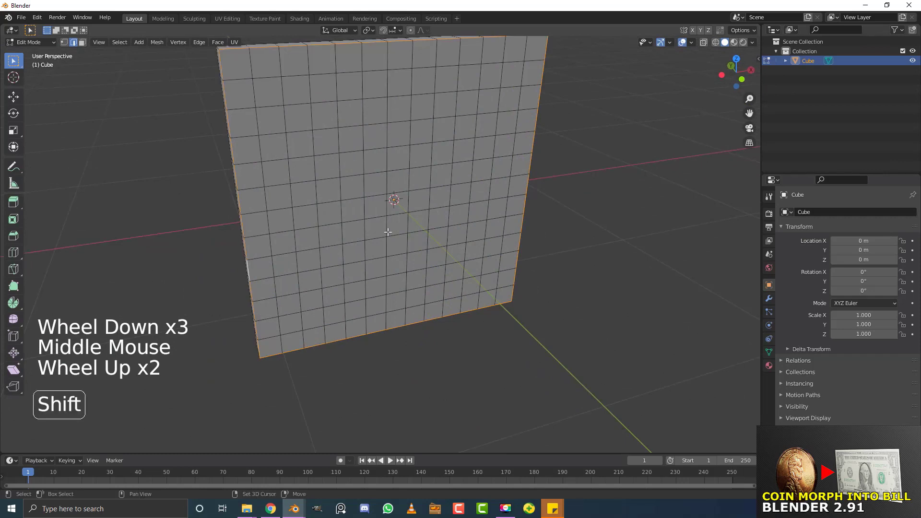
key("shift+alt+s")
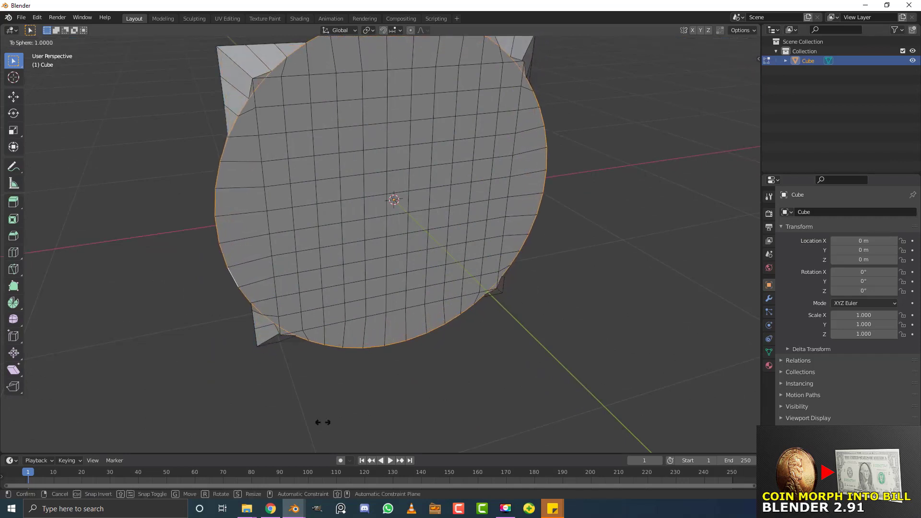
Confirm To Sphere at 1 and inspect the rounded first border
left_click(477, 305)
scroll(477, 304, "down", 4)
middle_click_drag(478, 304, 216, 113)
scroll(398, 312, "up", 1)
scroll(397, 311, "up", 2)
Deselect all and select the four border loops on the slab's other side
key("alt+a")
scroll(274, 204, "up", 2)
middle_click_drag(273, 129, 274, 204, "shift")
key("shift")
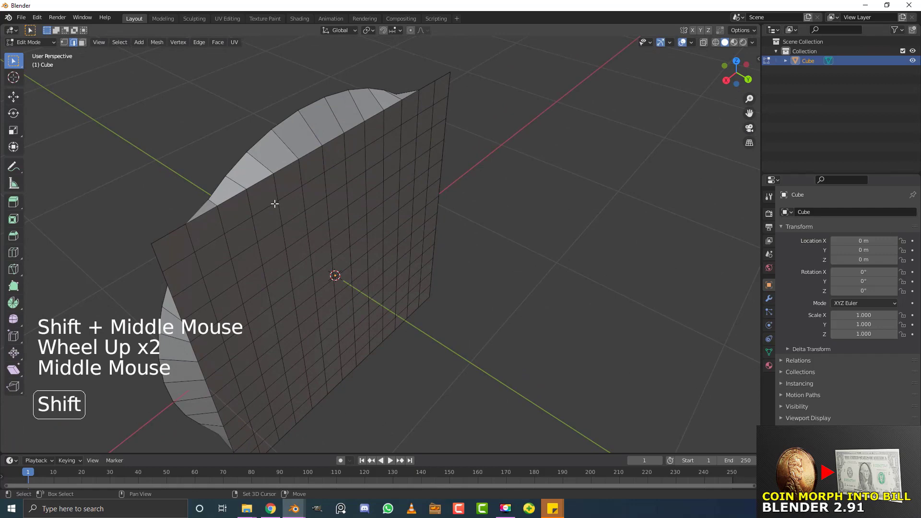
left_click(269, 185, "alt+shift")
scroll(269, 185, "up", 1)
middle_click_drag(270, 186, 527, 136)
left_click(512, 119, "alt+shift")
scroll(422, 310, "down", 3)
middle_click_drag(422, 311, 323, 279)
scroll(394, 289, "up", 3, "shift")
left_click(389, 273, "alt+shift")
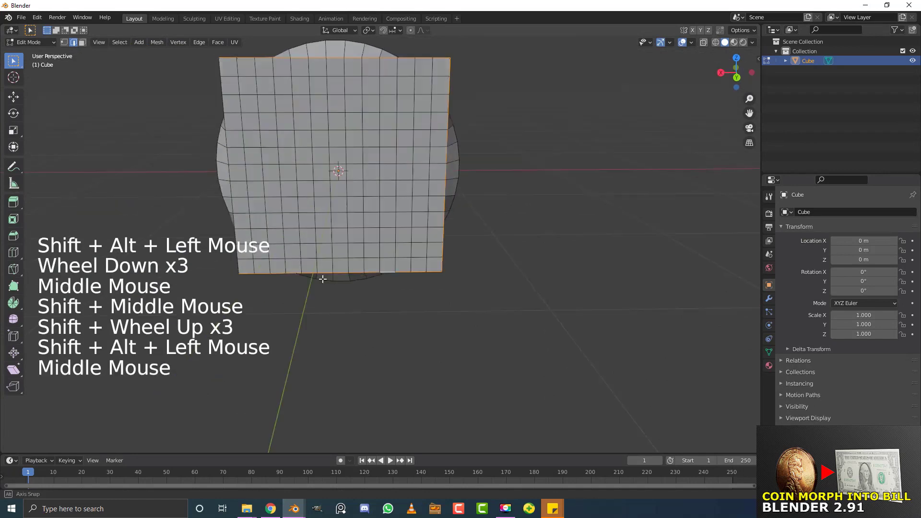
middle_click_drag(179, 246, 313, 289, "shift")
scroll(313, 289, "up", 2, "shift")
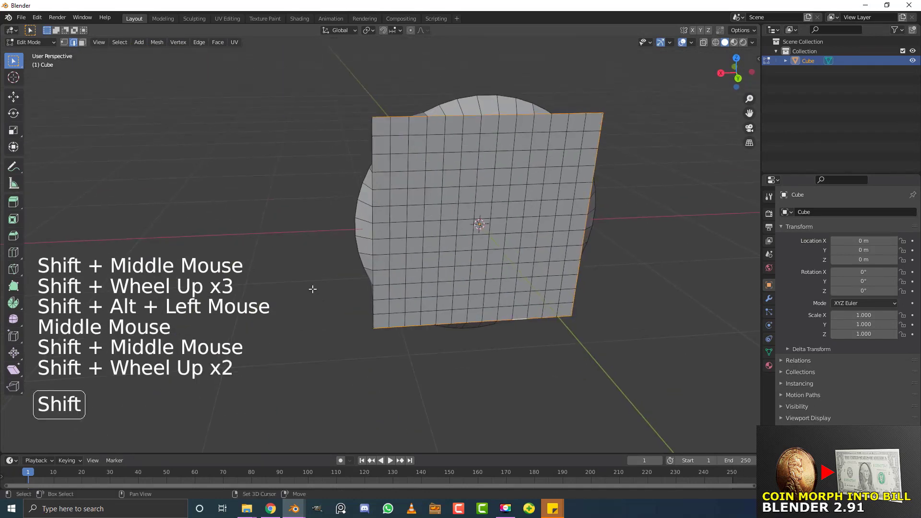
left_click(369, 143, "alt+shift")
Round the second side's border with To Sphere at 1
middle_click_drag(370, 143, 518, 232)
key("shift")
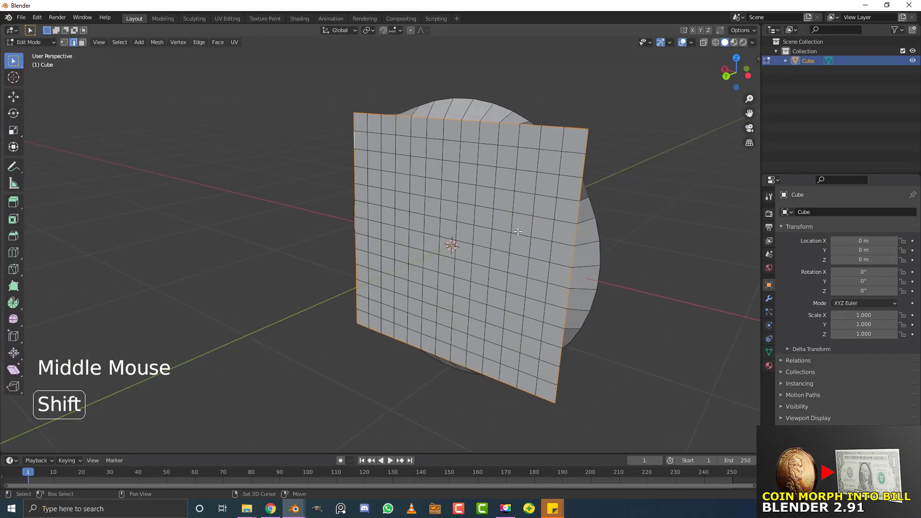
key("shift+alt+s")
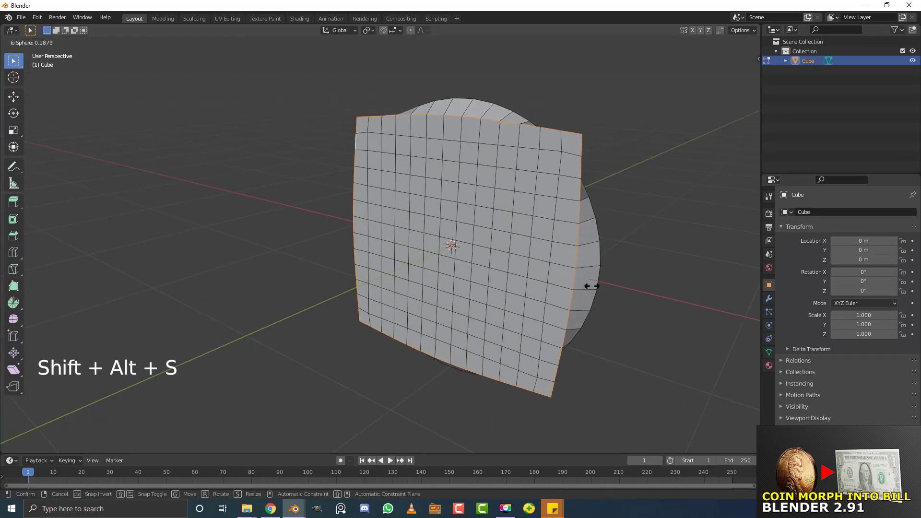
left_click(364, 155)
middle_click_drag(537, 129, 481, 163)
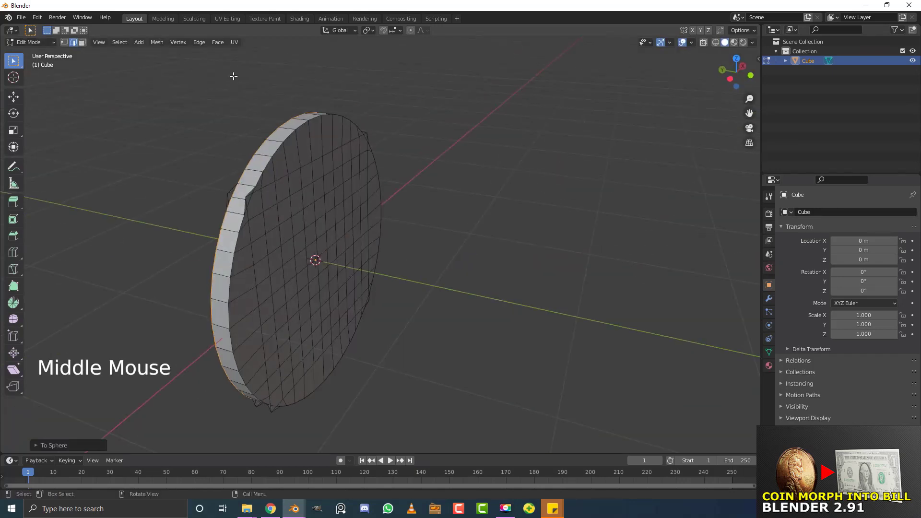
Switch to face select and select the ring of faces around the rim
left_click(85, 44)
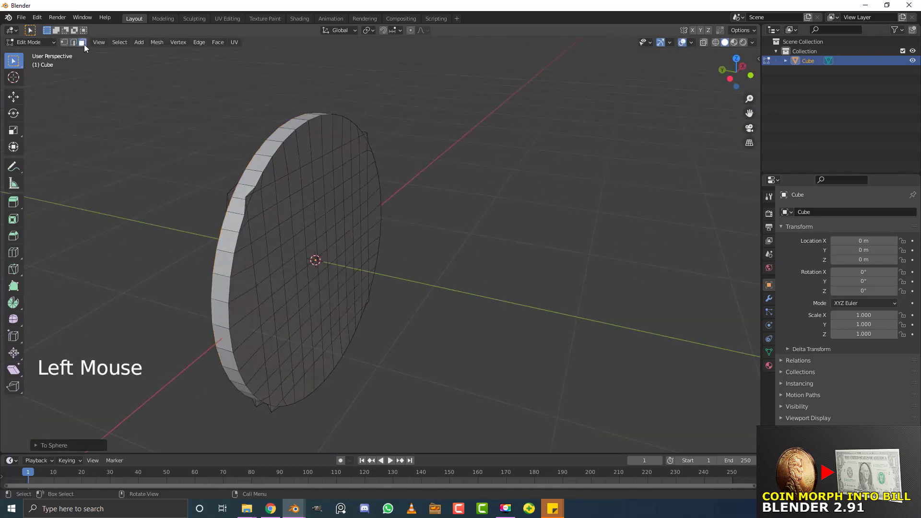
middle_click_drag(162, 131, 226, 148)
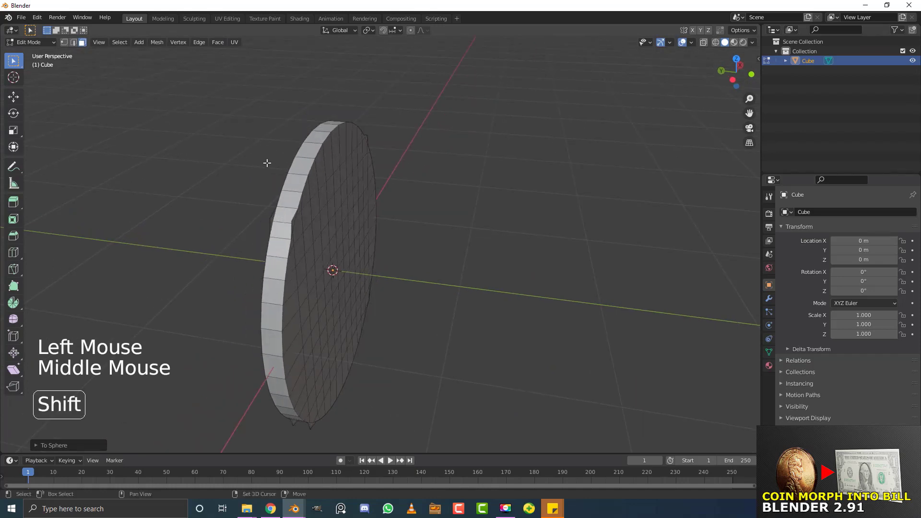
left_click(298, 174, "alt+shift")
middle_click_drag(298, 175, 403, 222)
middle_click_drag(457, 265, 422, 252)
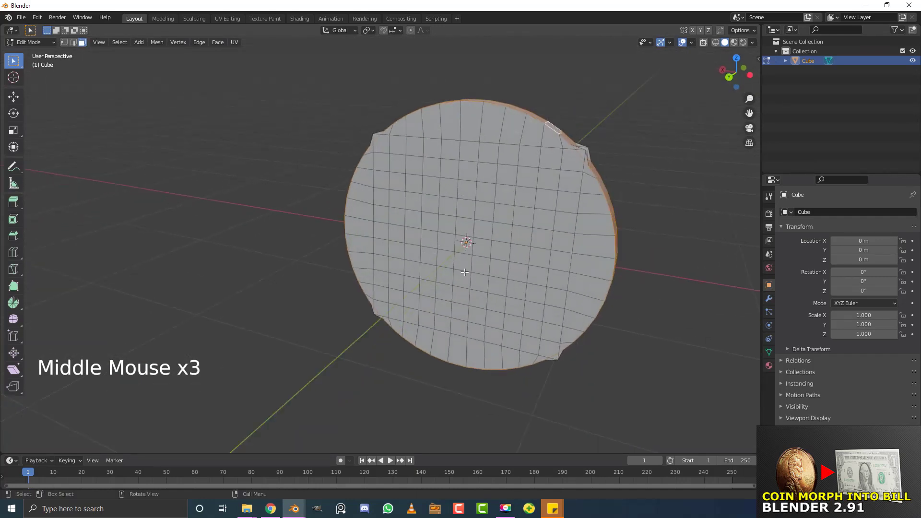
middle_click_drag(463, 275, 464, 277)
Scale the rim outward with the Y thickness locked
key("s")
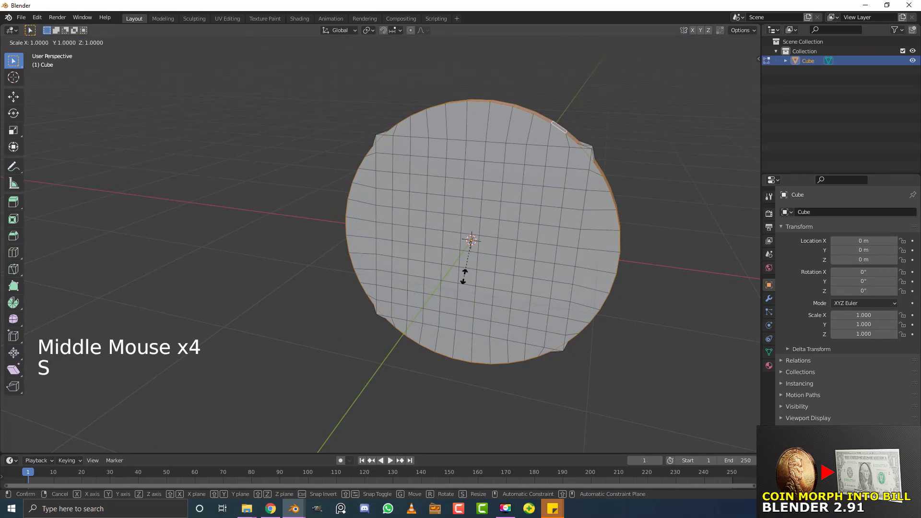
key("shift+y")
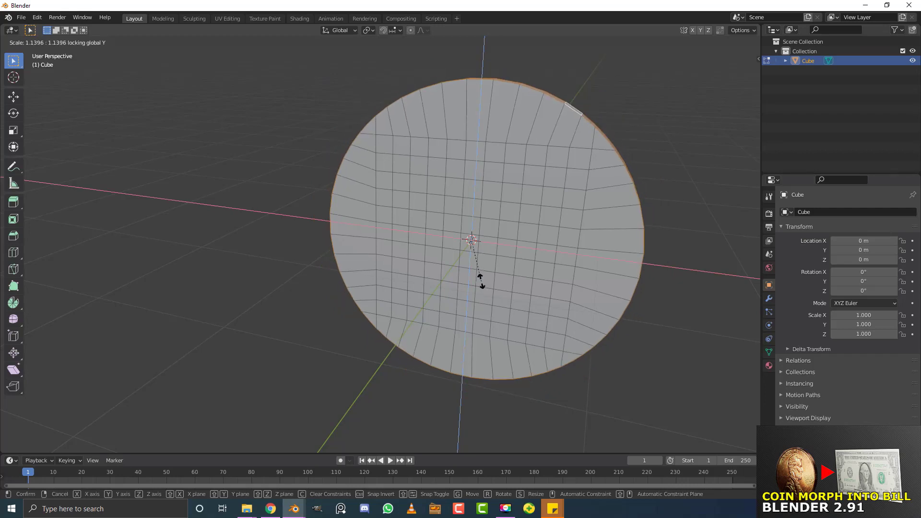
left_click(481, 282)
scroll(566, 276, "down", 4)
middle_click_drag(566, 275, 437, 279)
scroll(437, 279, "up", 2)
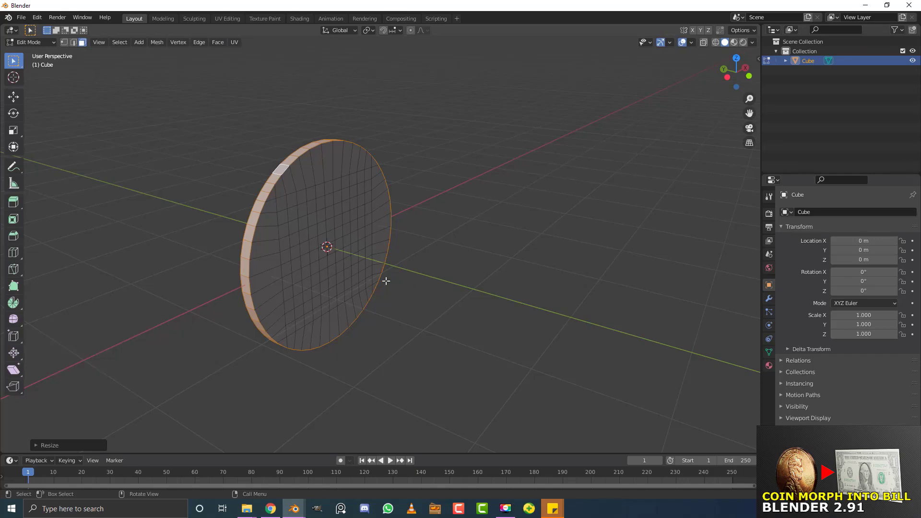
Return the disc to Object Mode and view it edge-on
key("Tab")
scroll(341, 239, "up", 2)
key("shift+a")
mouse_move(338, 240)
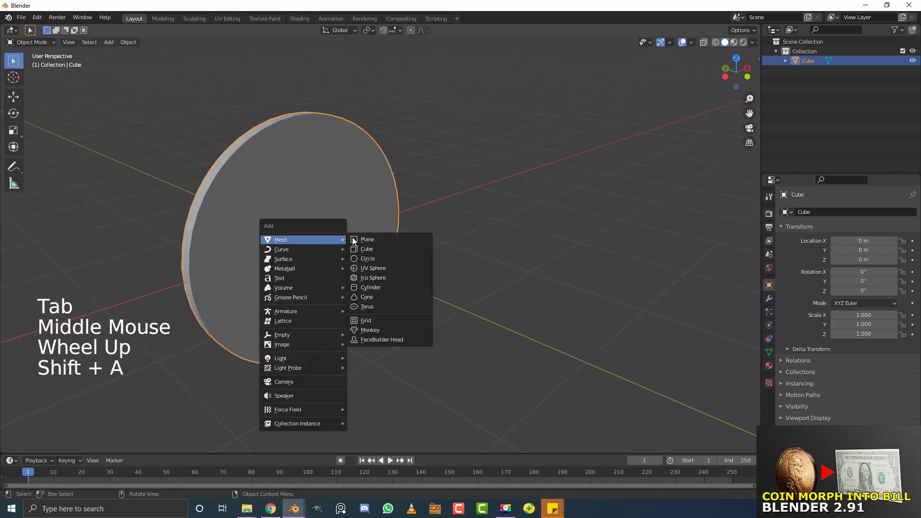
key("Escape")
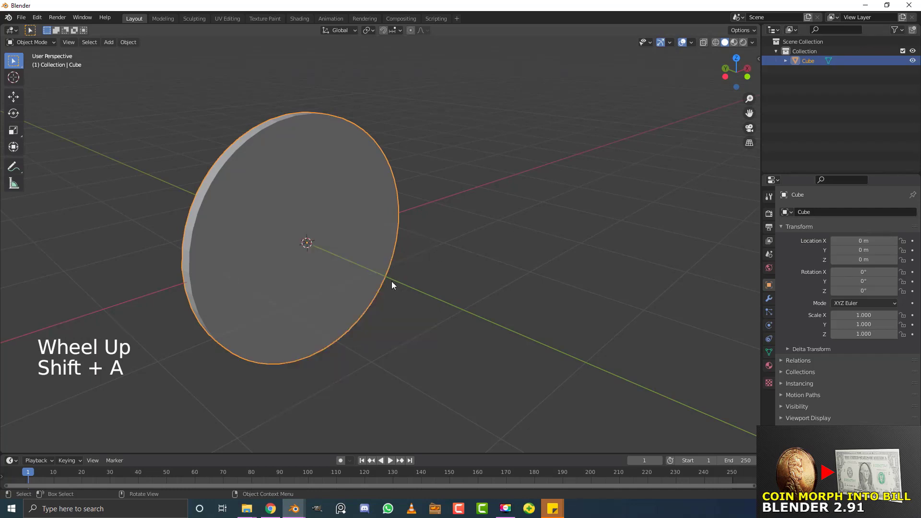
key("Tab")
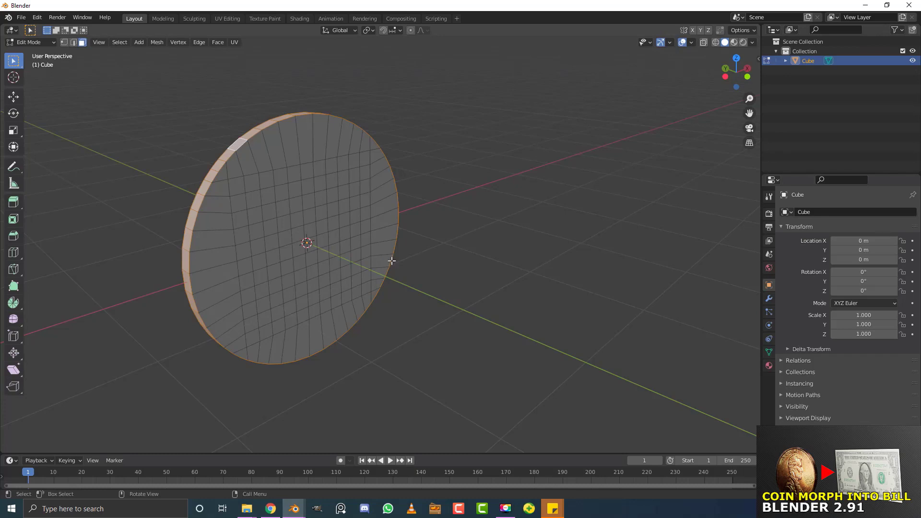
key("Tab")
middle_click_drag(442, 228, 280, 221)
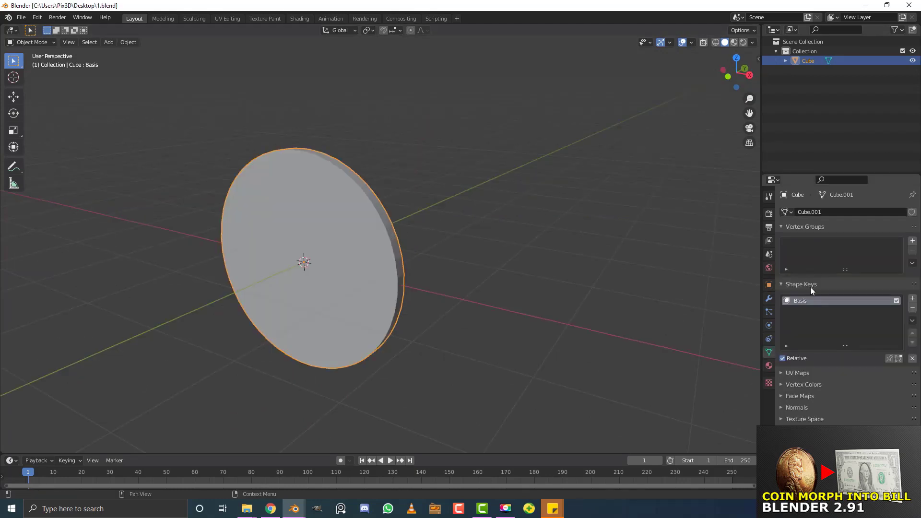
Add a second shape key after Basis and name it bill
left_click(912, 299)
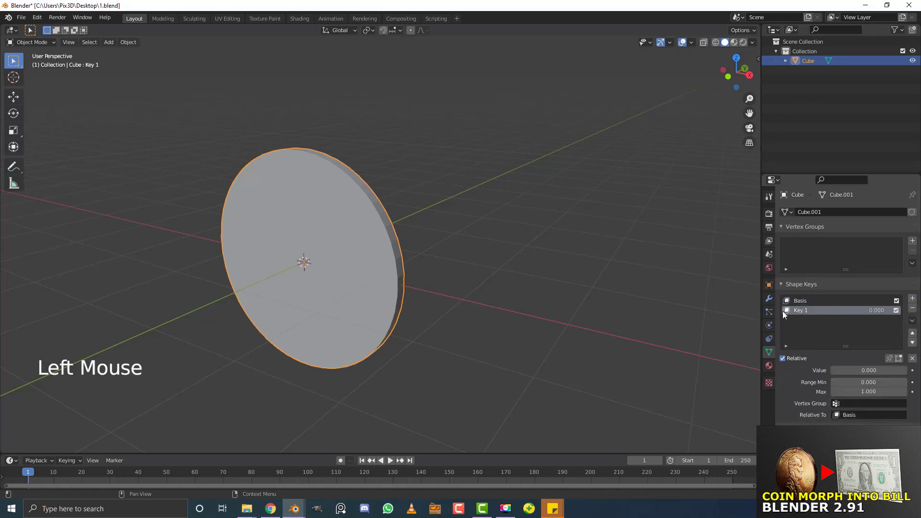
double_click(811, 310)
left_click(810, 310)
key("ctrl+a")
type("bill")
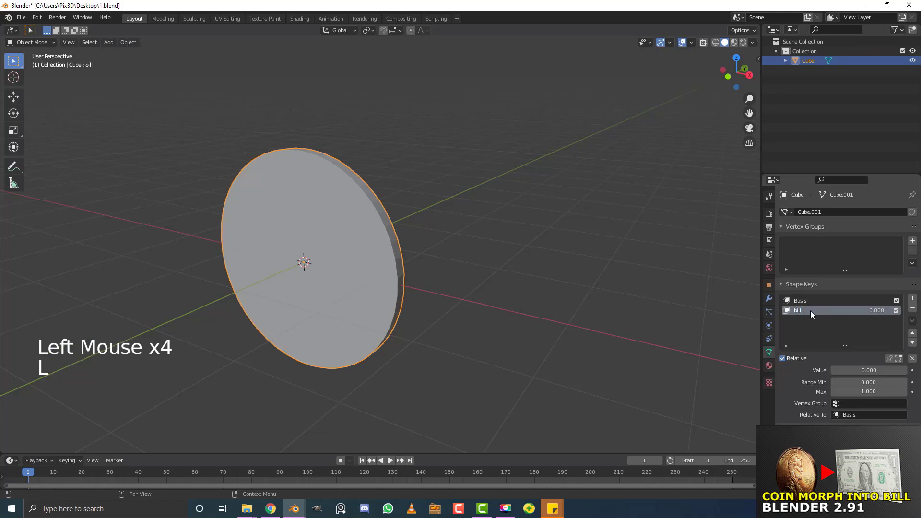
Rename the Basis shape key to coin, then make bill the active key
left_click(801, 300)
double_click(801, 299)
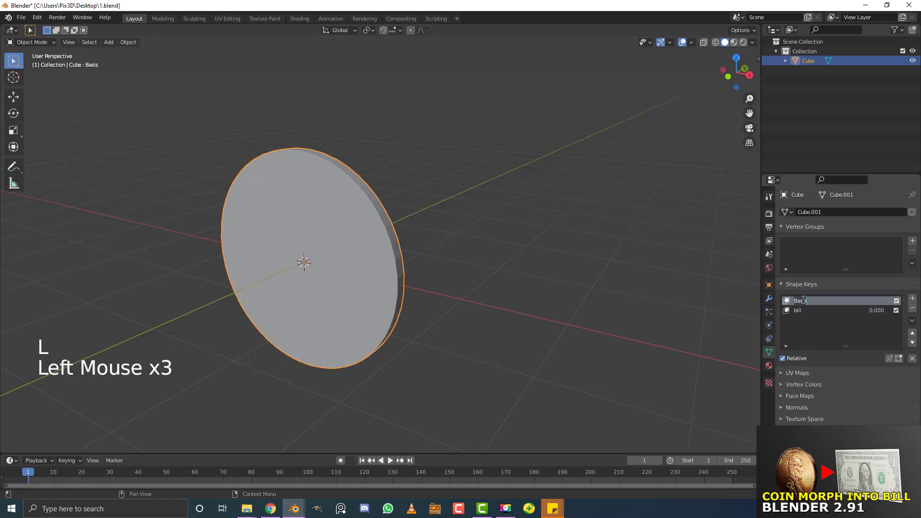
type("coin")
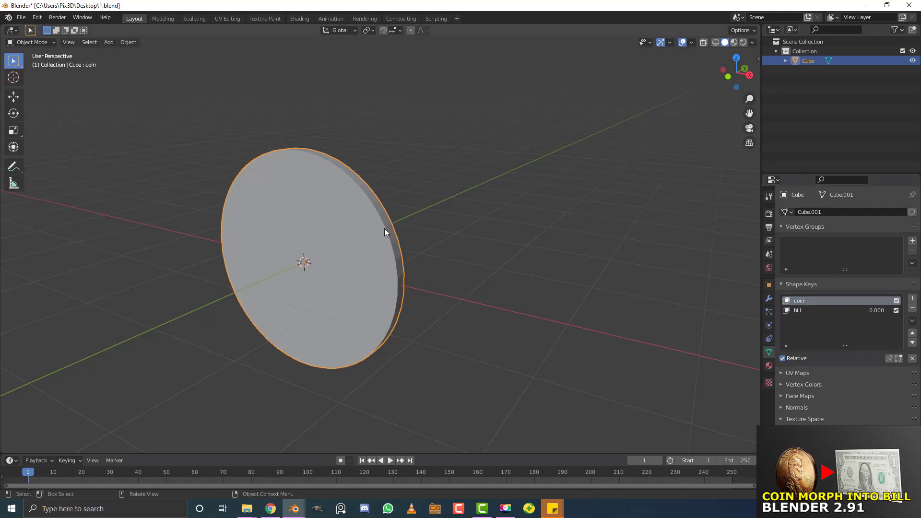
left_click(804, 311)
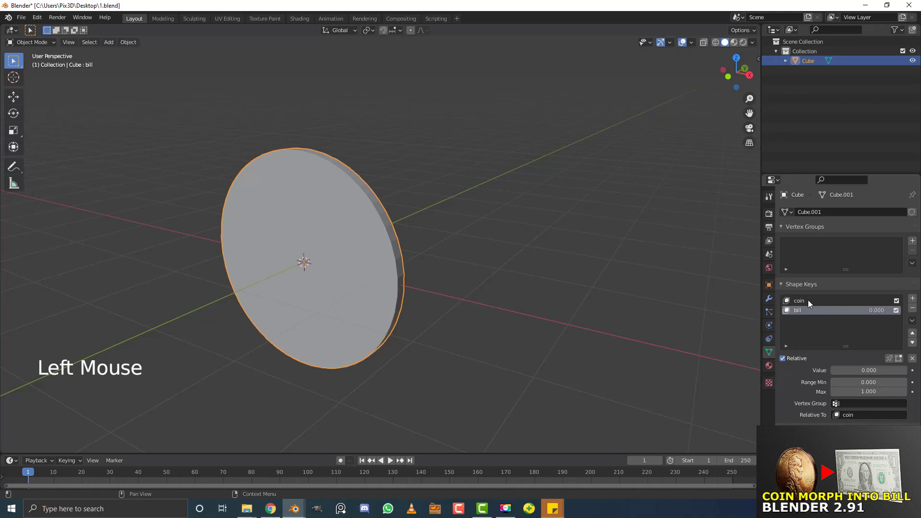
left_click(808, 300)
left_click(806, 310)
In Edit Mode on the bill key, select the faces along the disc's top rim
scroll(391, 258, "up", 2)
key("Tab")
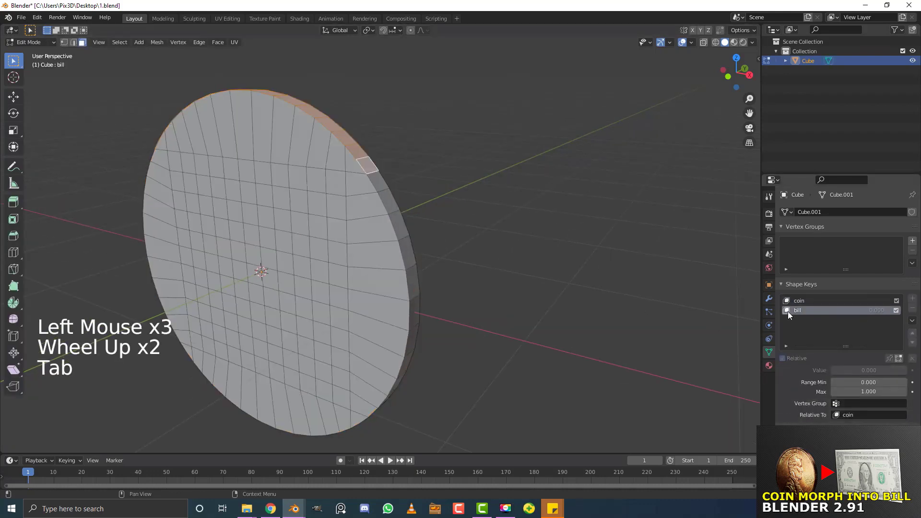
middle_click_drag(282, 183, 363, 188)
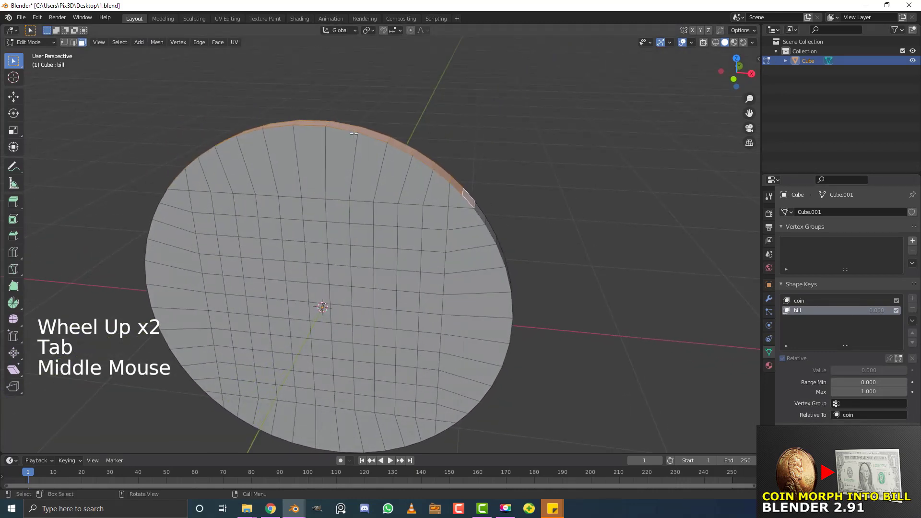
scroll(363, 188, "down", 2)
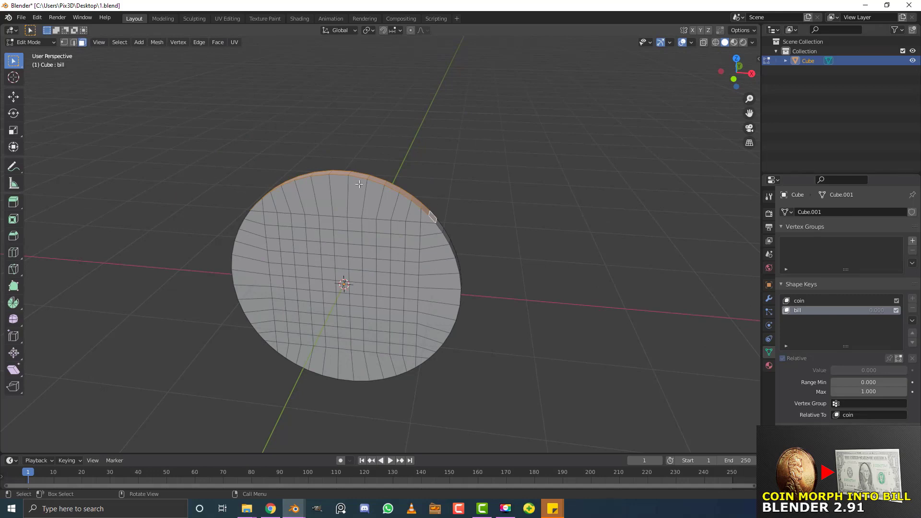
middle_click_drag(522, 256, 500, 263)
scroll(395, 237, "up", 1)
key("alt+a")
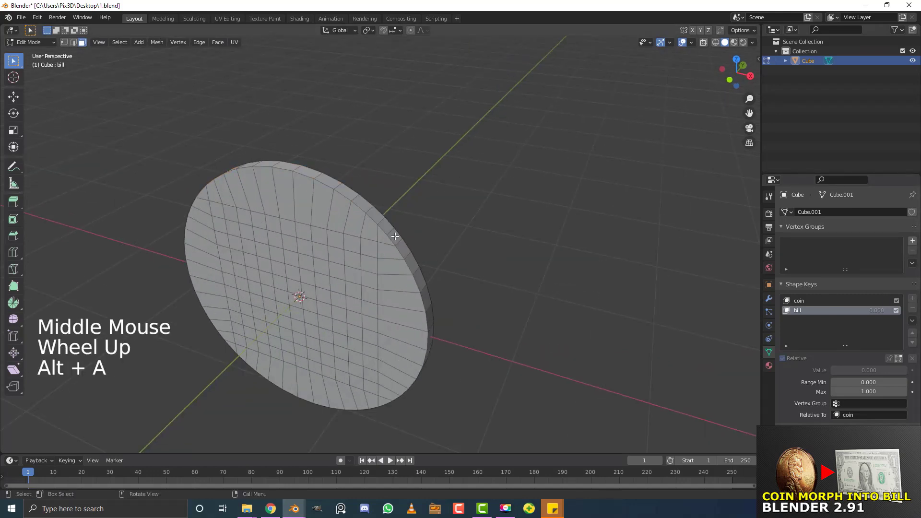
left_click(395, 237)
middle_click_drag(421, 206, 354, 334)
left_click(355, 335, "ctrl+shift")
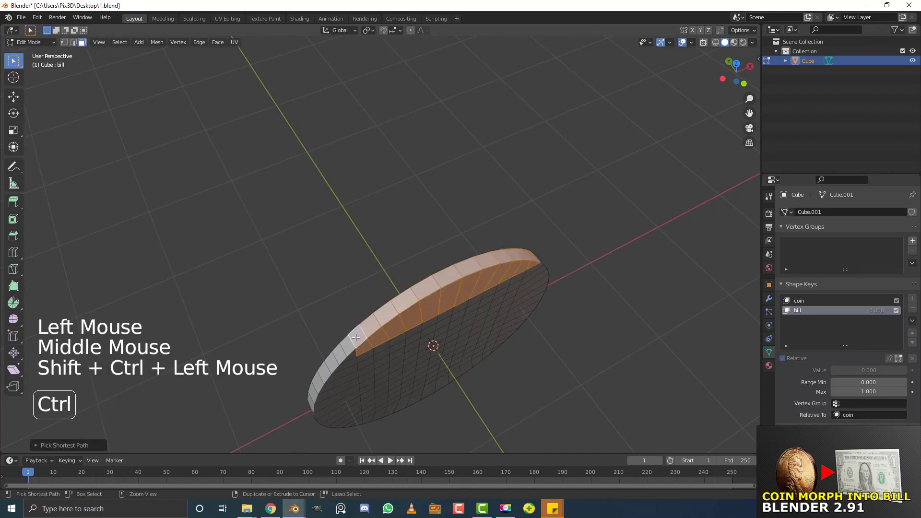
key("ctrl+z")
left_click(354, 335, "ctrl")
middle_click_drag(406, 321, 398, 281)
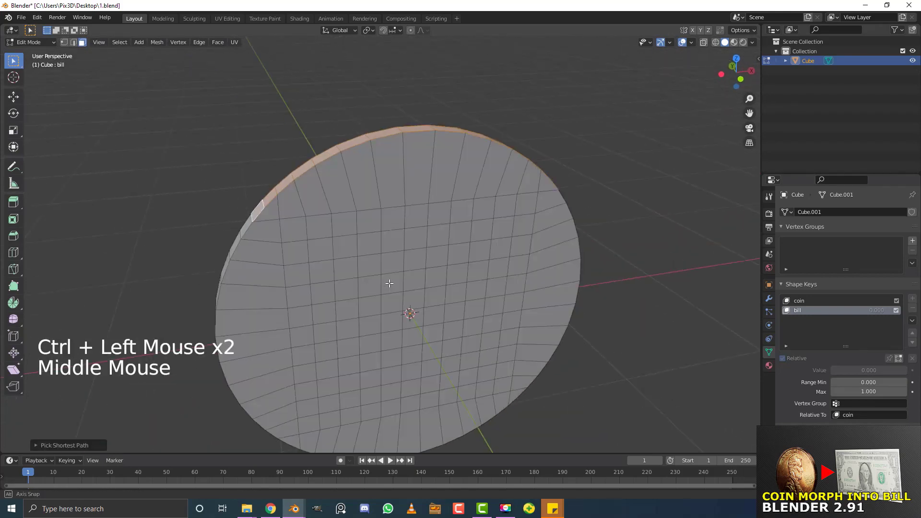
scroll(397, 281, "up", 2)
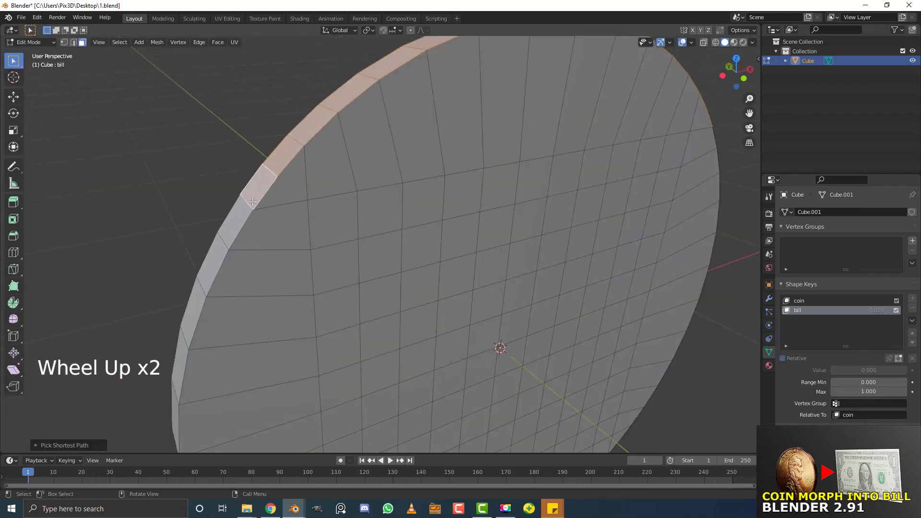
scroll(322, 196, "down", 3)
middle_click_drag(531, 169, 467, 180)
scroll(466, 181, "up", 3)
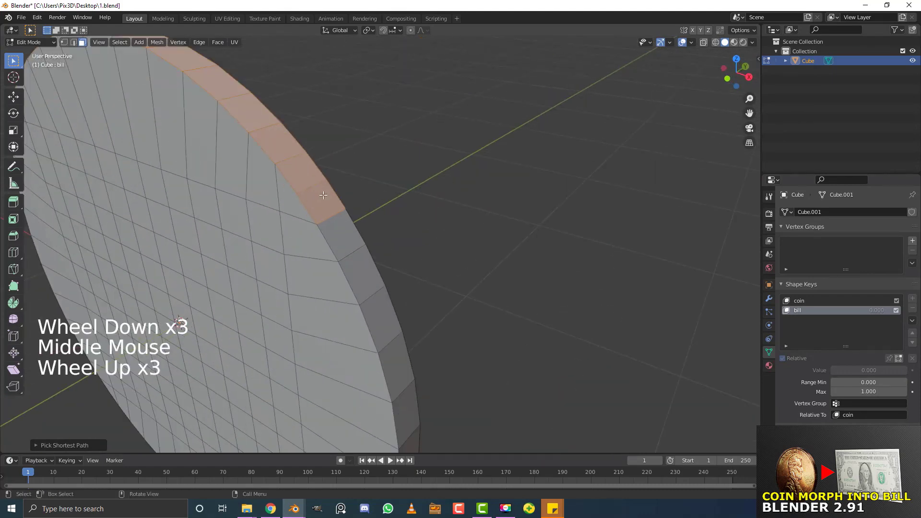
middle_click_drag(324, 195, 466, 188)
scroll(534, 130, "down", 1)
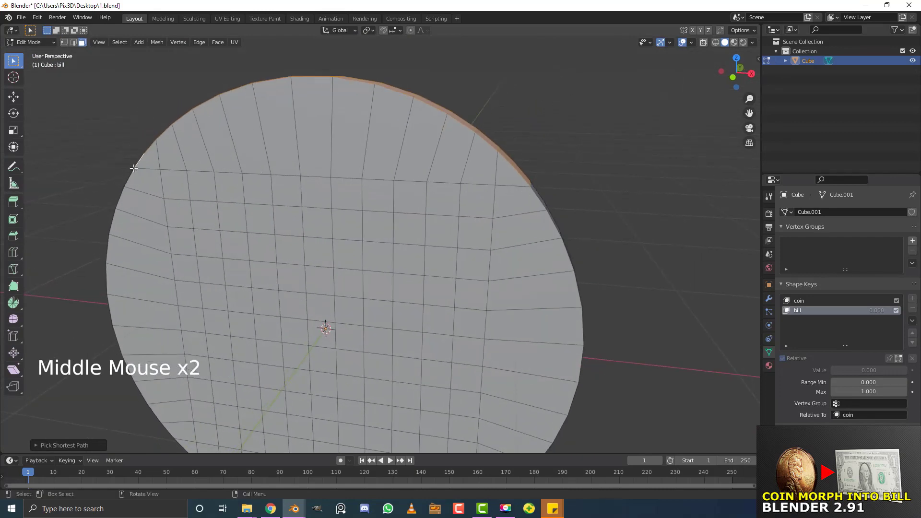
middle_click_drag(605, 159, 592, 185)
Scale the selected top rim to zero along Z, flattening it into a straight edge
key("s")
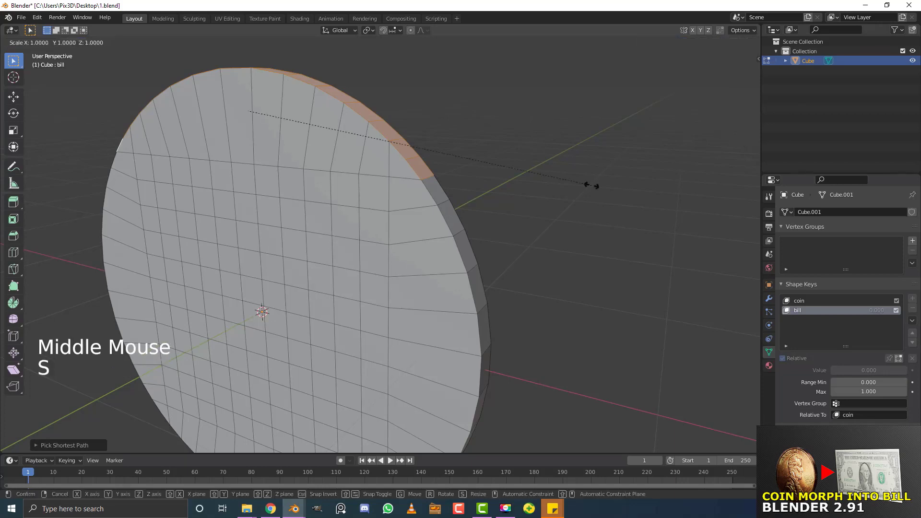
key("z")
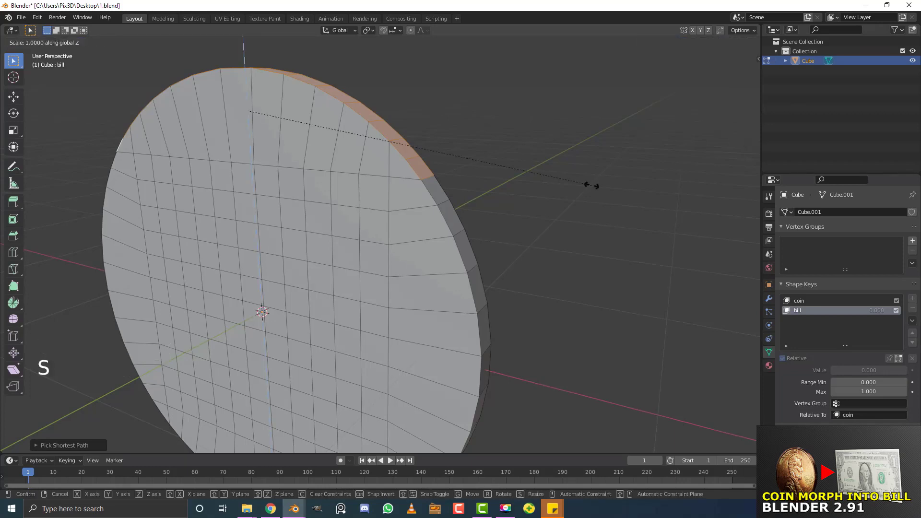
key("0")
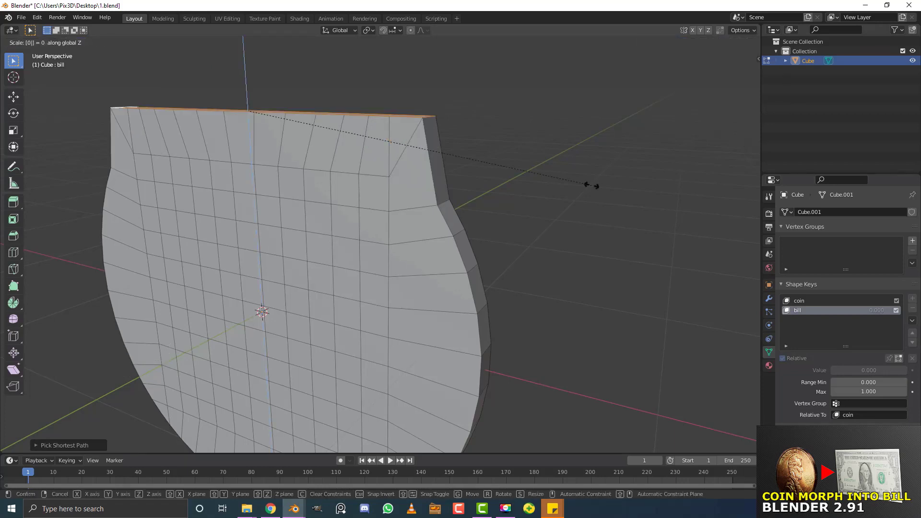
key("Return")
scroll(461, 252, "down", 3)
middle_click_drag(461, 253, 457, 226)
scroll(458, 226, "up", 2)
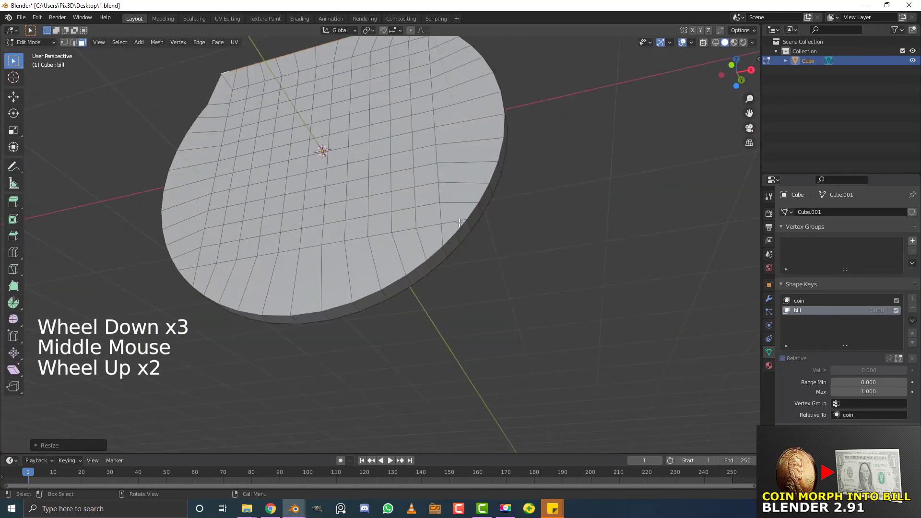
Select the disc's bottom rim faces and scale them to zero along Z
key("alt+a")
scroll(461, 227, "up", 2)
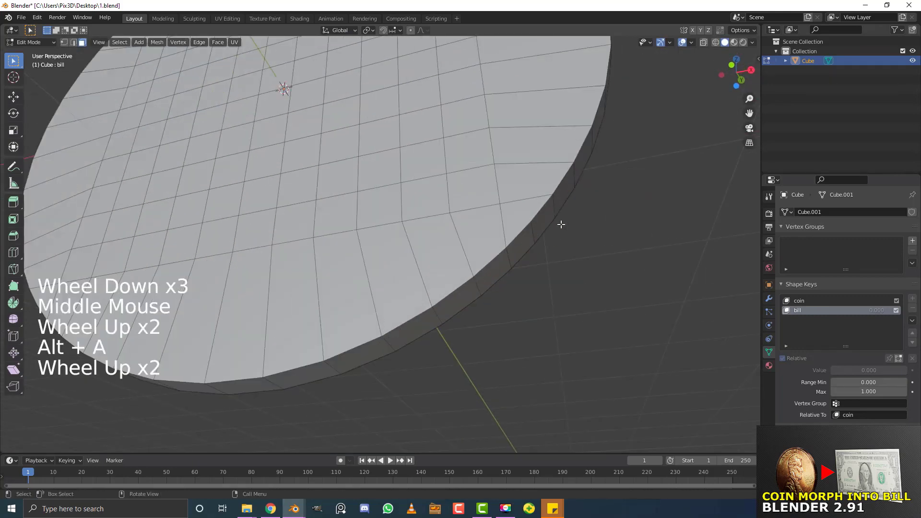
scroll(561, 222, "down", 1)
middle_click_drag(561, 222, 159, 236)
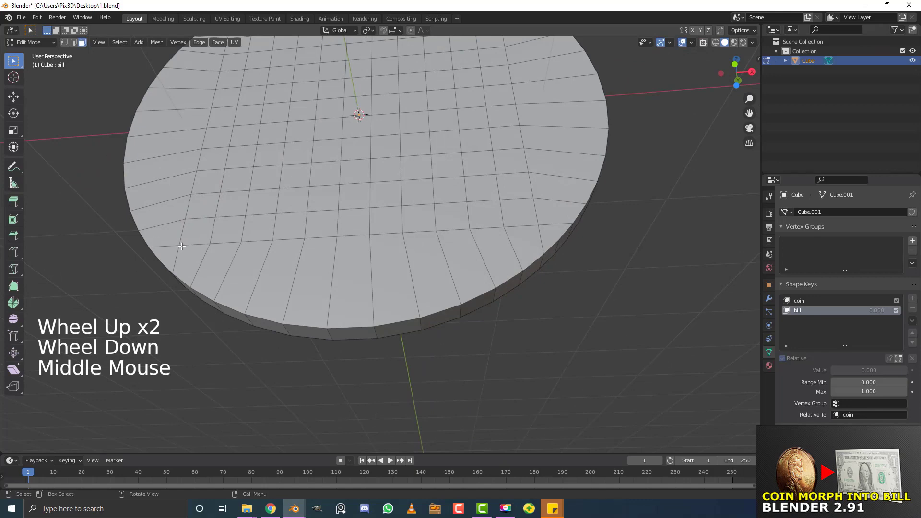
middle_click_drag(580, 230, 560, 228)
scroll(599, 223, "up", 3)
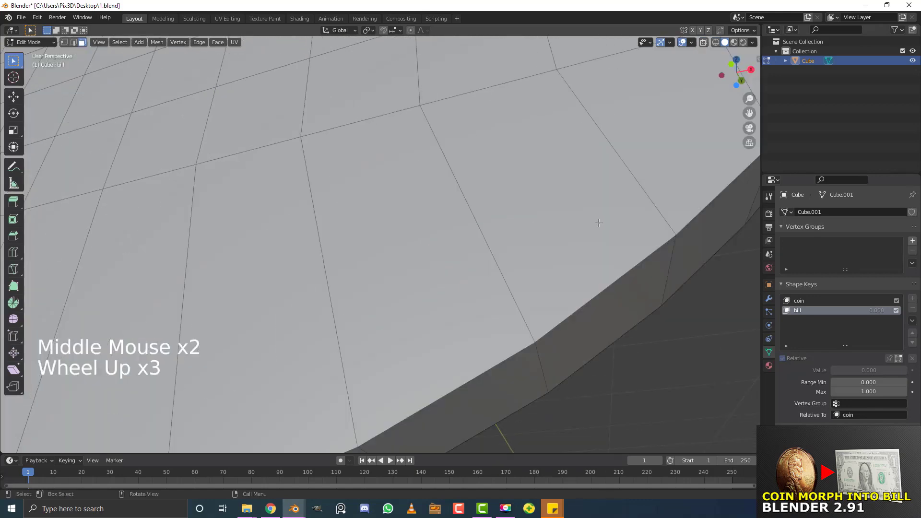
scroll(599, 224, "down", 1)
left_click(626, 155)
middle_click_drag(627, 155, 315, 162)
scroll(380, 278, "down", 2)
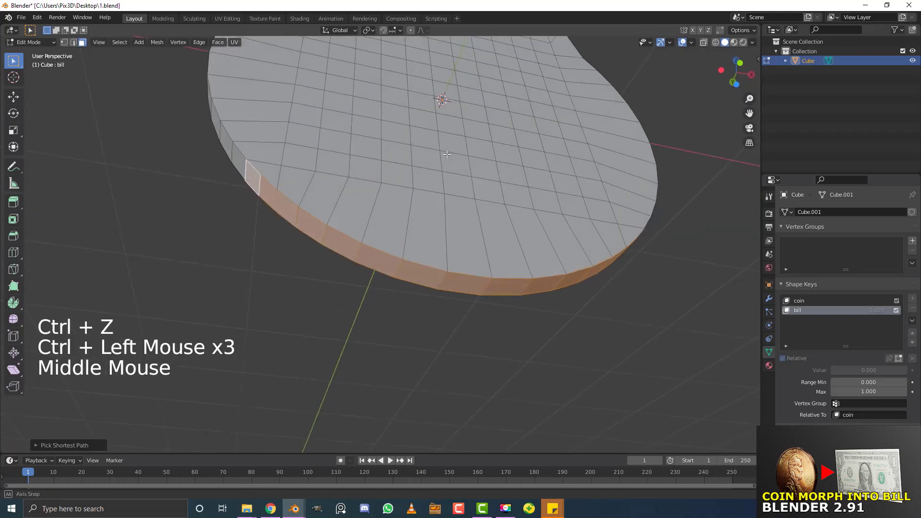
middle_click_drag(307, 183, 308, 189)
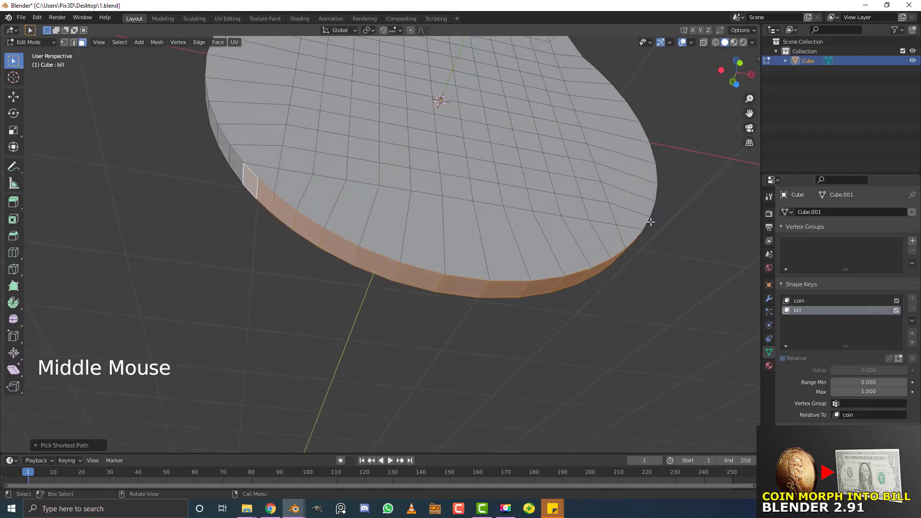
middle_click_drag(313, 179, 440, 305)
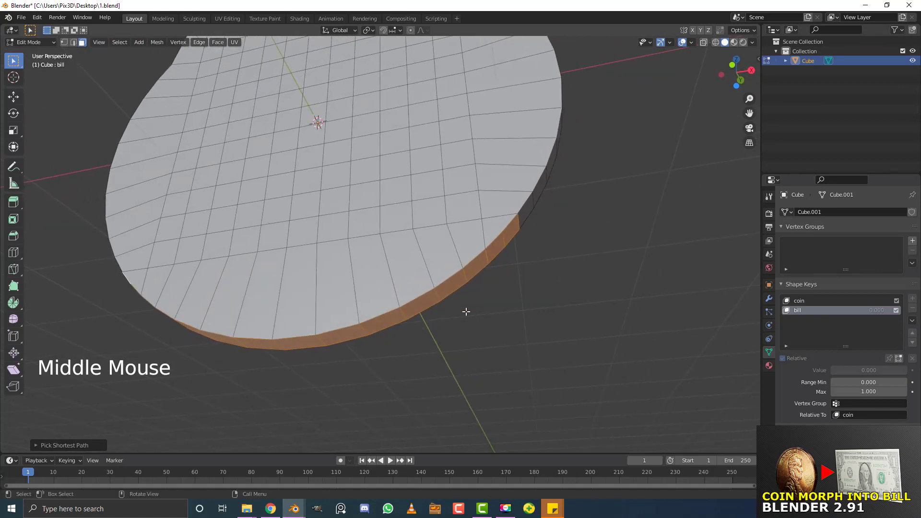
type("sz")
type("0")
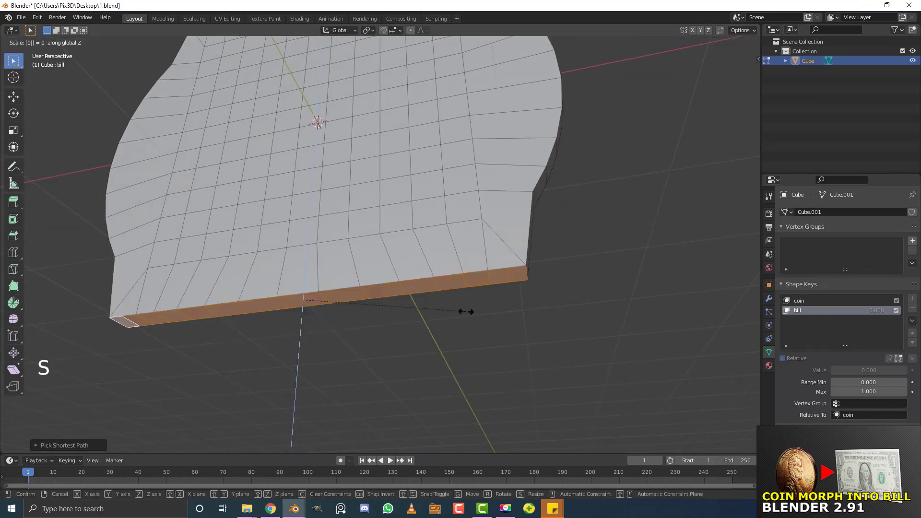
key("Return")
scroll(526, 226, "down", 3)
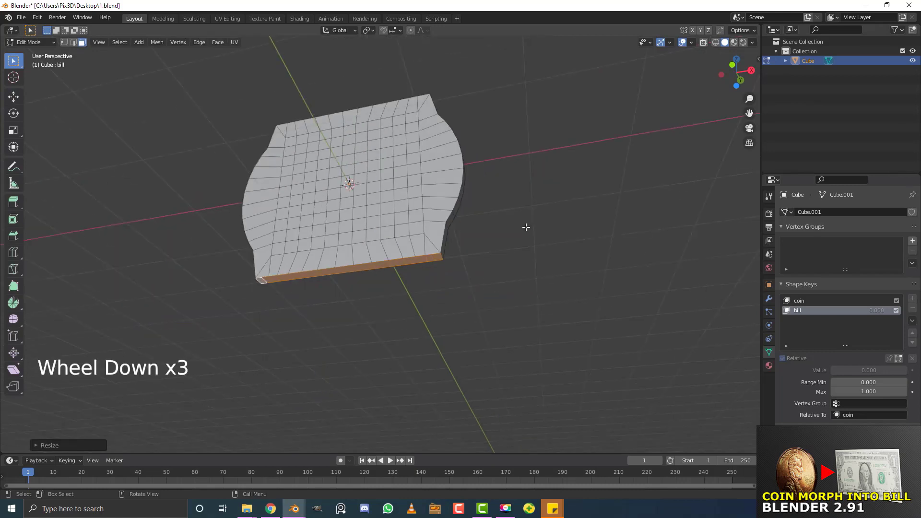
Switch to vertex selection with wireframe shading, viewed from the front
left_click(63, 42)
middle_click(362, 147)
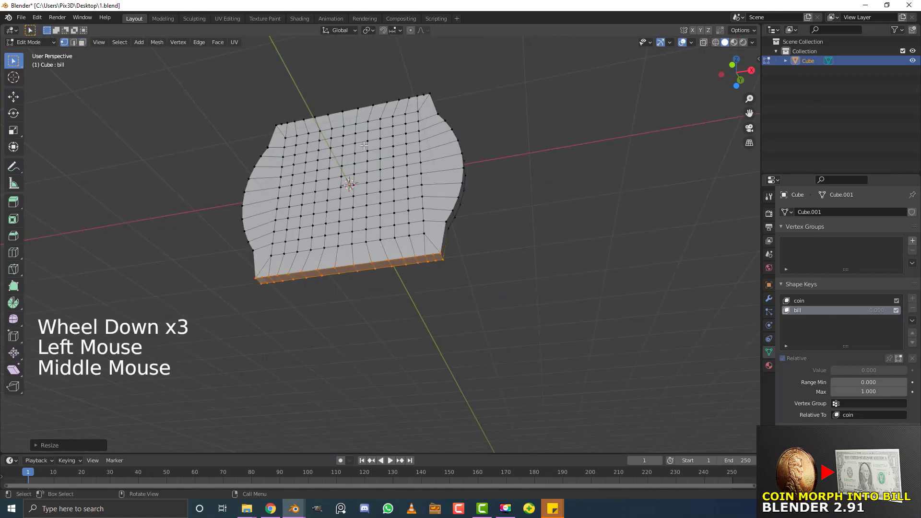
key("z")
left_click(287, 146)
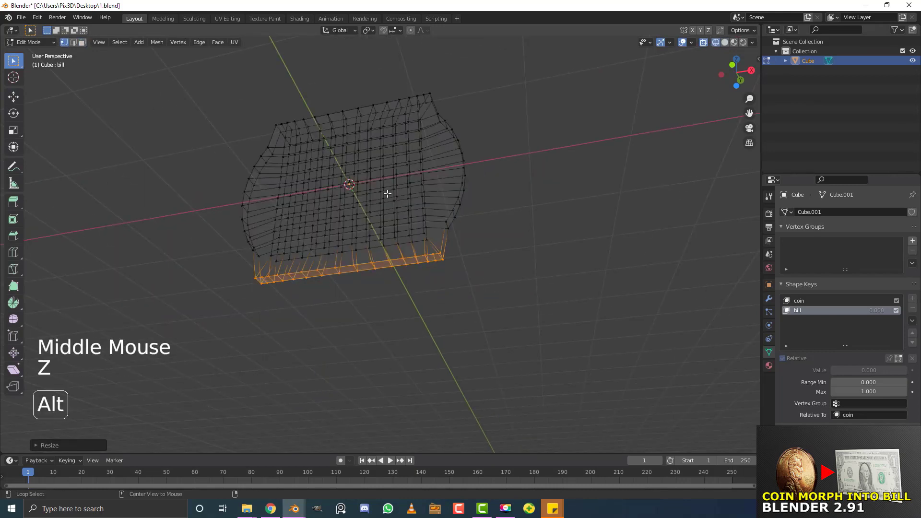
key("alt+a")
key("KP_1")
Straighten the right side by box-selecting its arc and scaling it to zero along X
middle_click_drag(418, 222, 550, 381, "shift")
scroll(550, 381, "up", 2)
left_click_drag(556, 386, 421, 33)
middle_click_drag(461, 144, 495, 202)
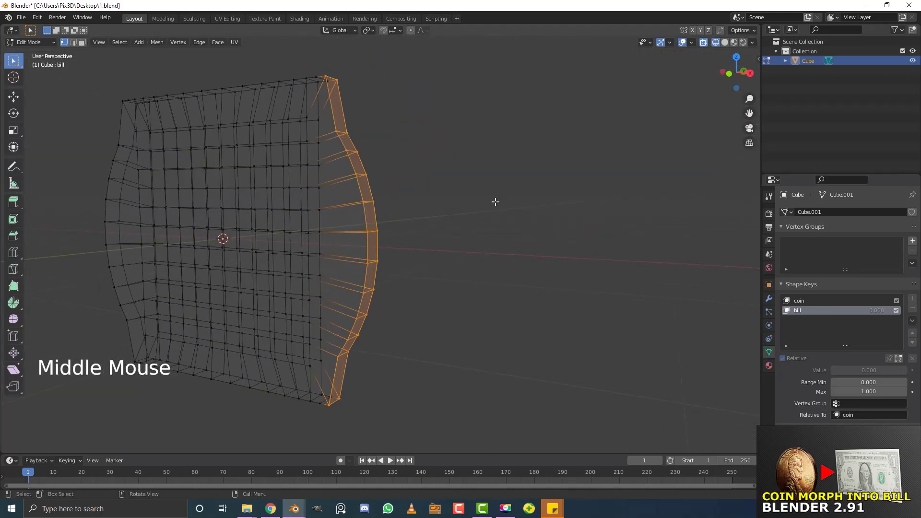
key("s")
key("x")
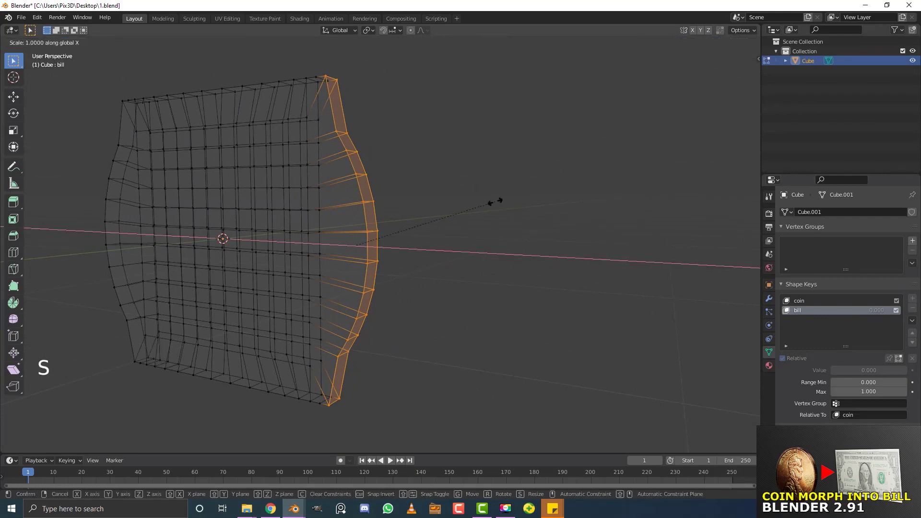
key("0")
left_click(495, 201)
Box-select the vertices of the left arc from the front view
middle_click_drag(245, 223, 278, 218)
key("KP_1")
key("alt+a")
left_click_drag(152, 402, 214, 53)
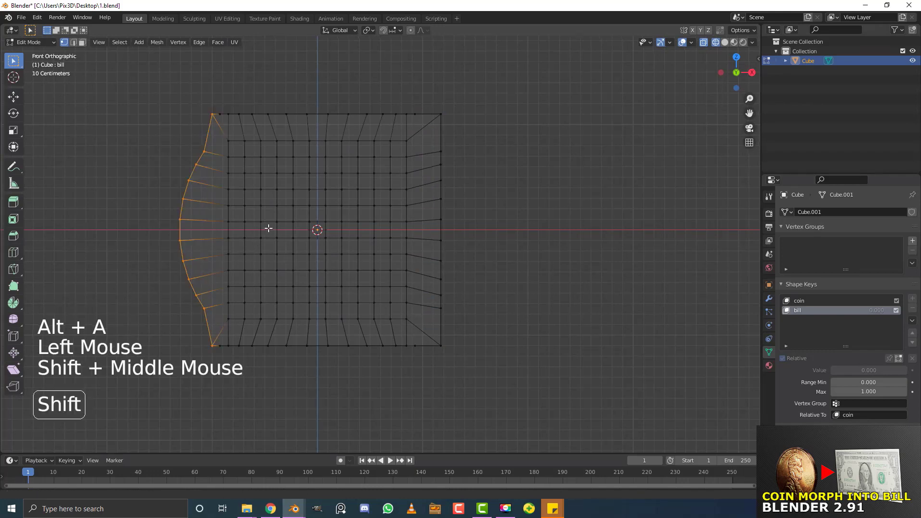
Straighten the left side by scaling its arc to zero along X
middle_click_drag(369, 185, 391, 183, "shift")
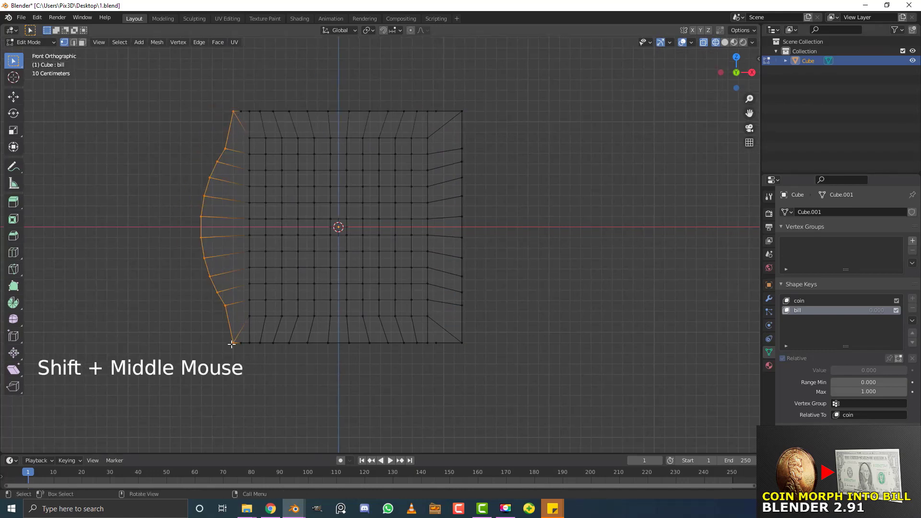
middle_click_drag(264, 271, 306, 254)
key("s")
key("x")
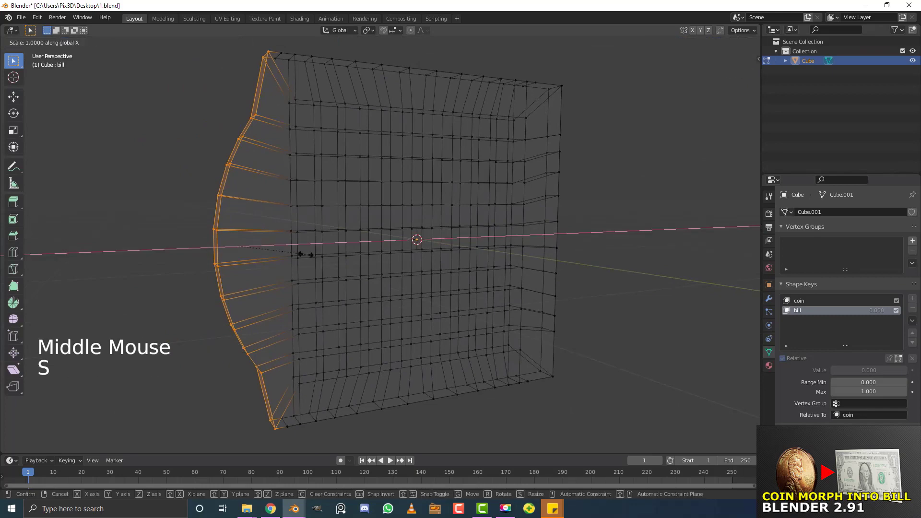
key("0")
key("Return")
Select all vertices and scale the square sheet thin along Y to 0.2137
key("z")
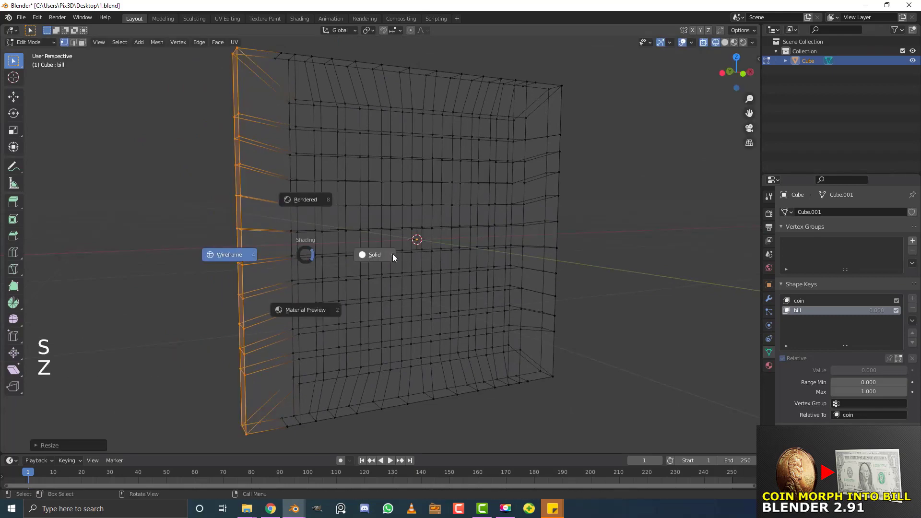
scroll(518, 263, "down", 4)
middle_click_drag(518, 264, 407, 240)
key("alt+a")
middle_click_drag(465, 243, 465, 268)
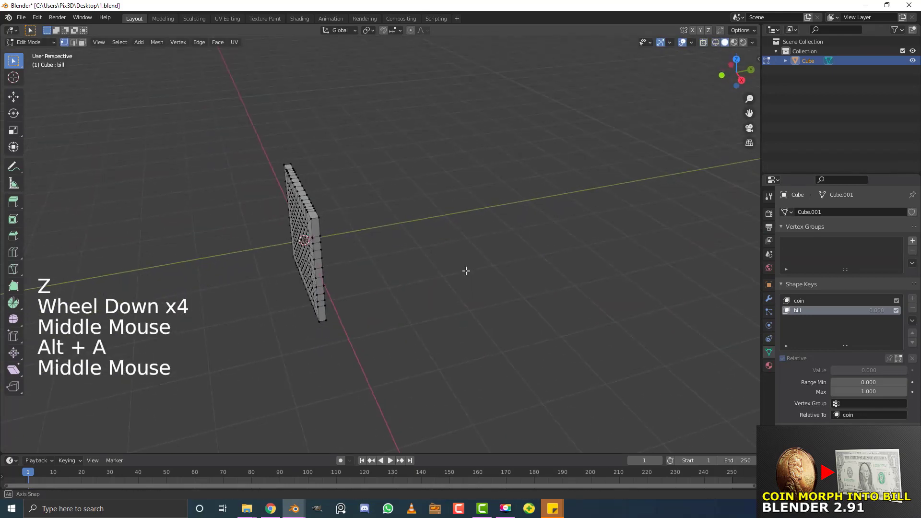
scroll(308, 278, "up", 2)
middle_click_drag(309, 278, 333, 266)
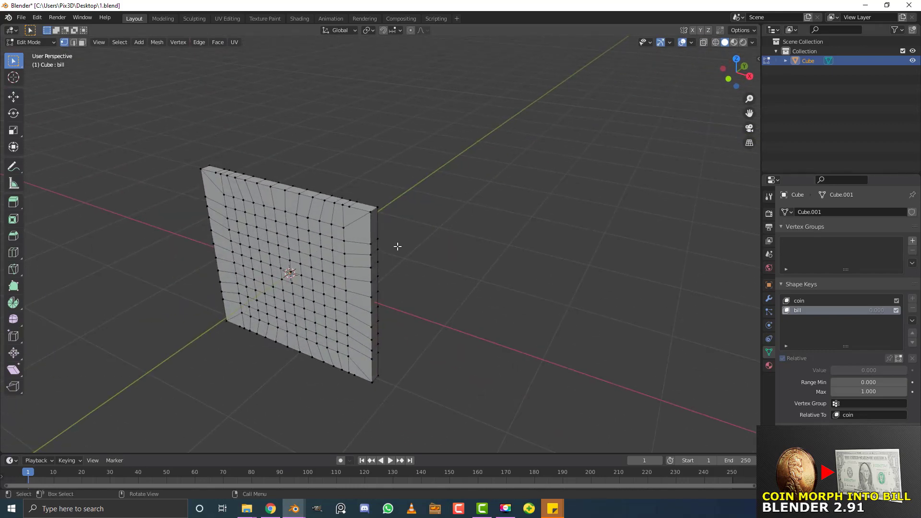
key("a")
middle_click_drag(400, 259, 436, 249)
scroll(443, 254, "up", 1)
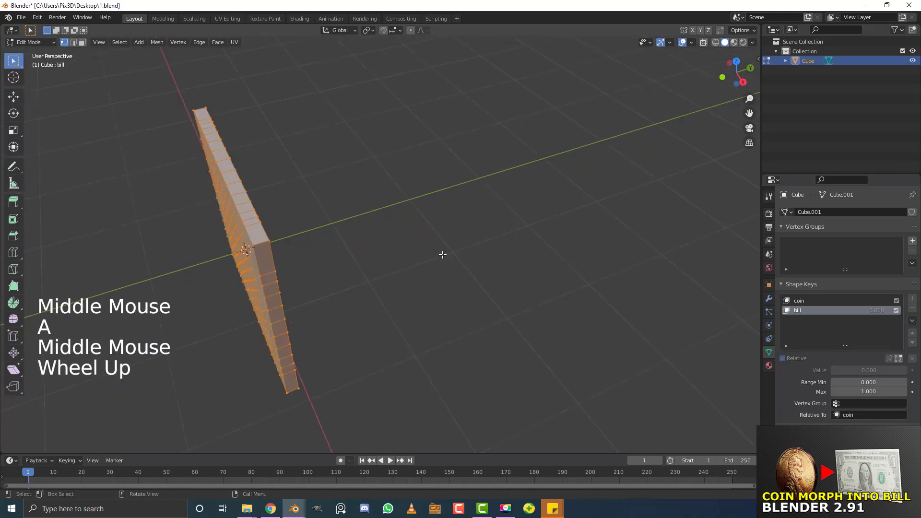
key("s")
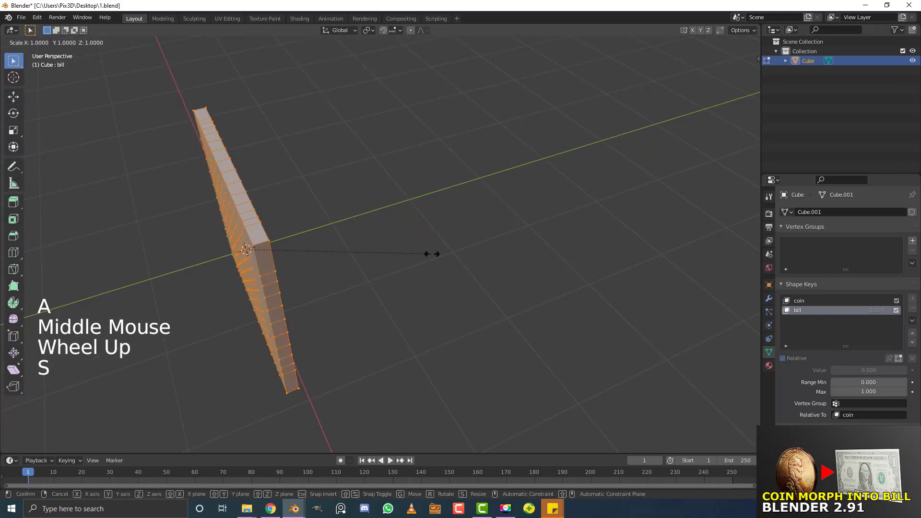
key("y")
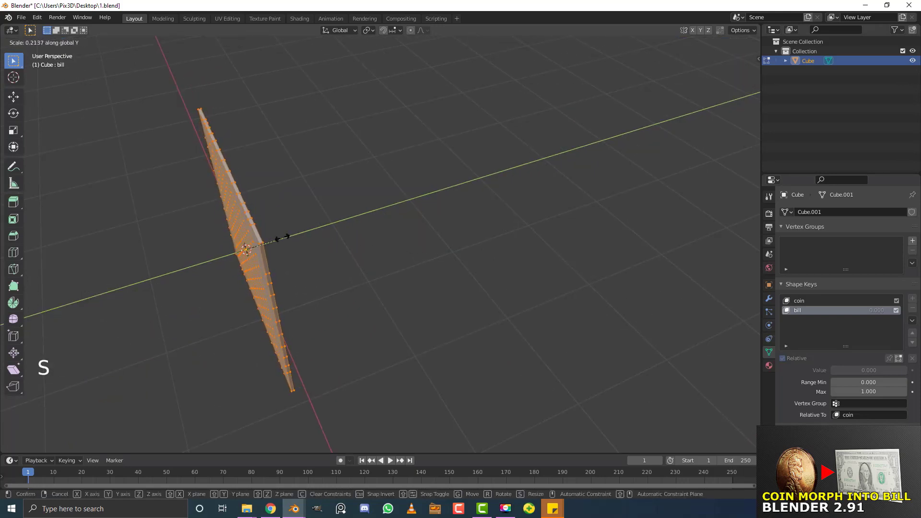
left_click(260, 242)
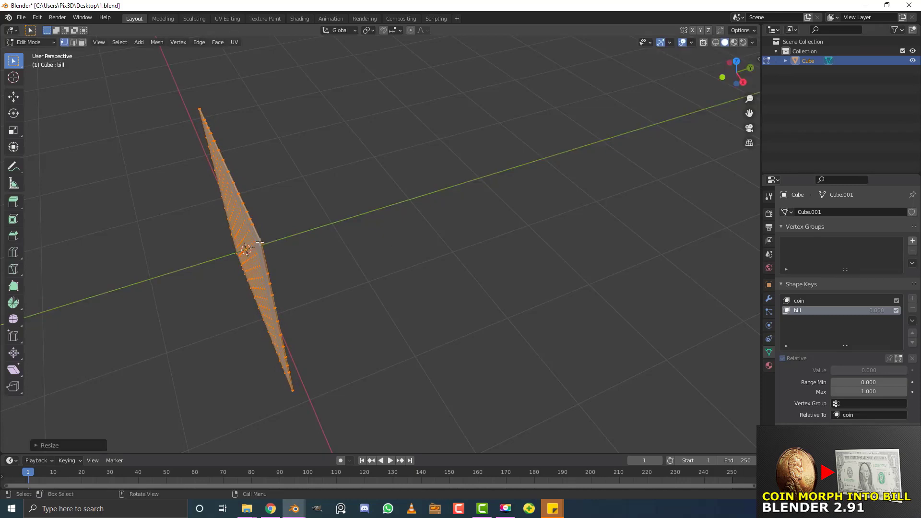
In front view, widen the sheet 2.3 times along X
key("KP_1")
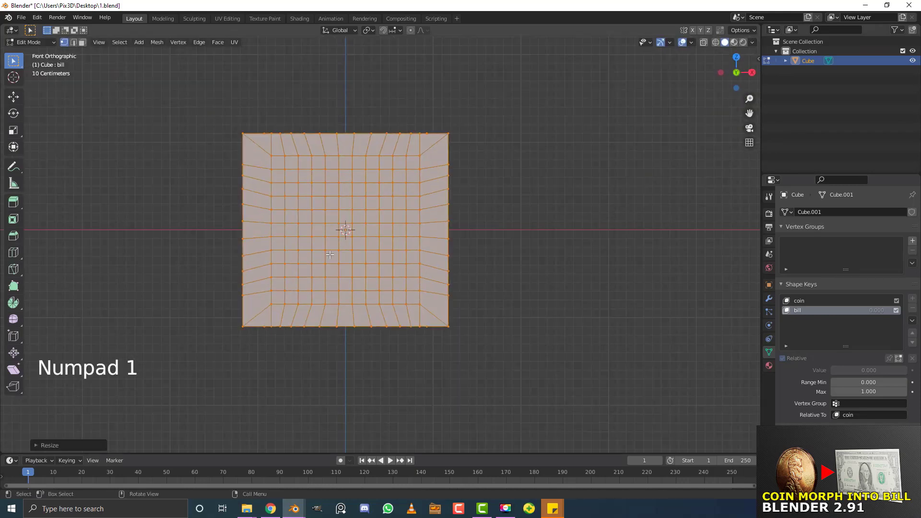
key("g")
right_click(376, 237)
key("s")
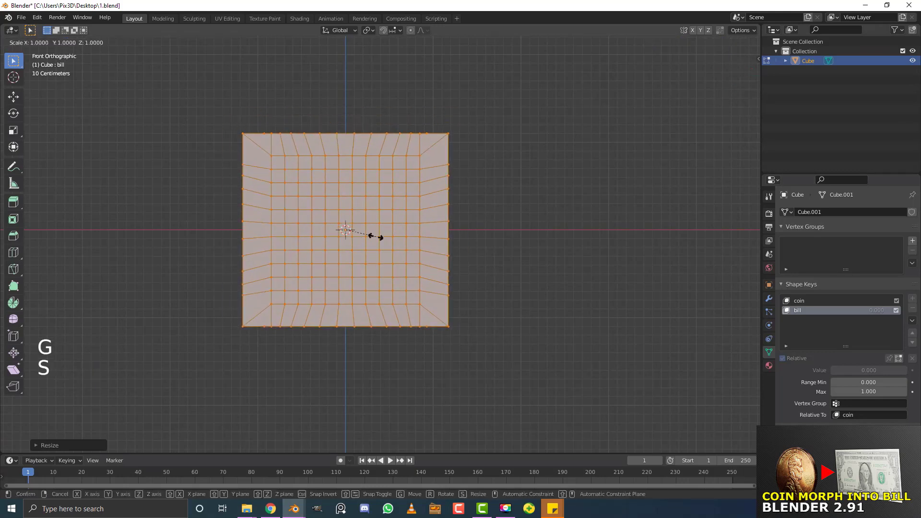
type("x")
type("2")
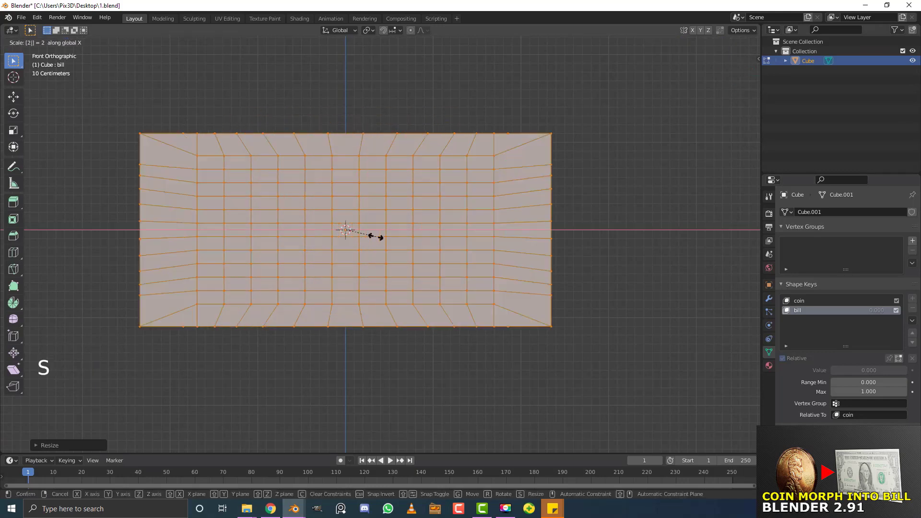
type(".3")
key("Return")
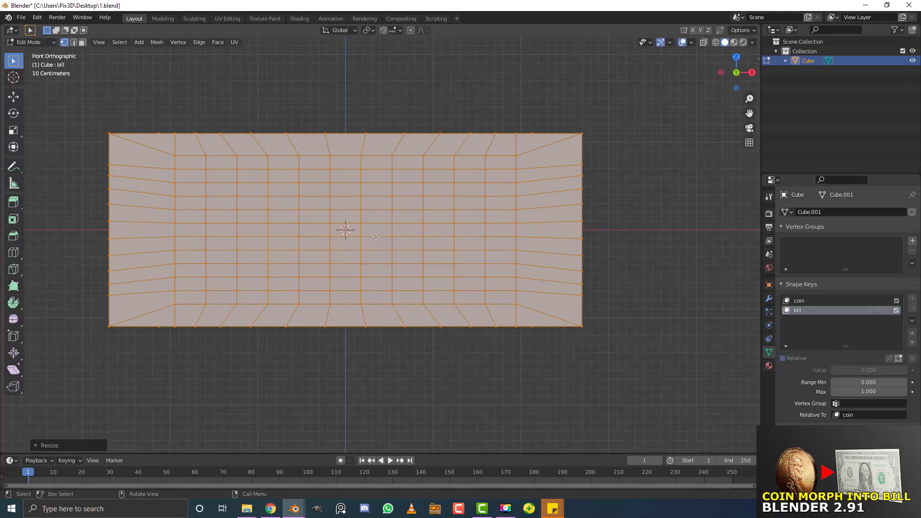
scroll(369, 239, "down", 2)
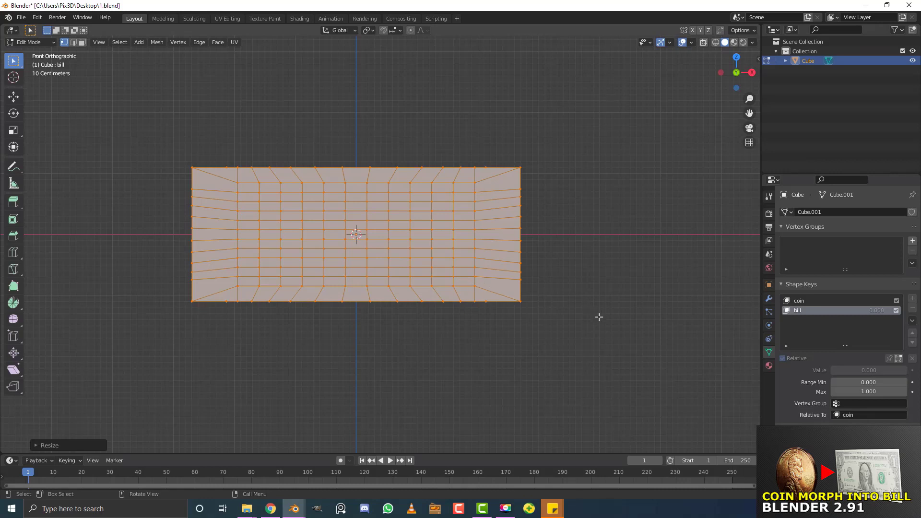
Trim the rectangle's width slightly along X, by about 0.8
key("s")
key("y")
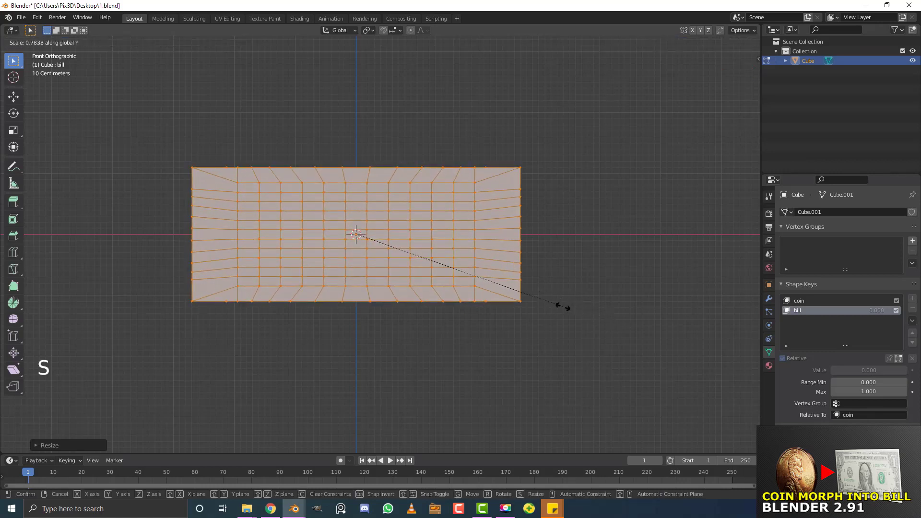
right_click(576, 312)
key("s")
key("x")
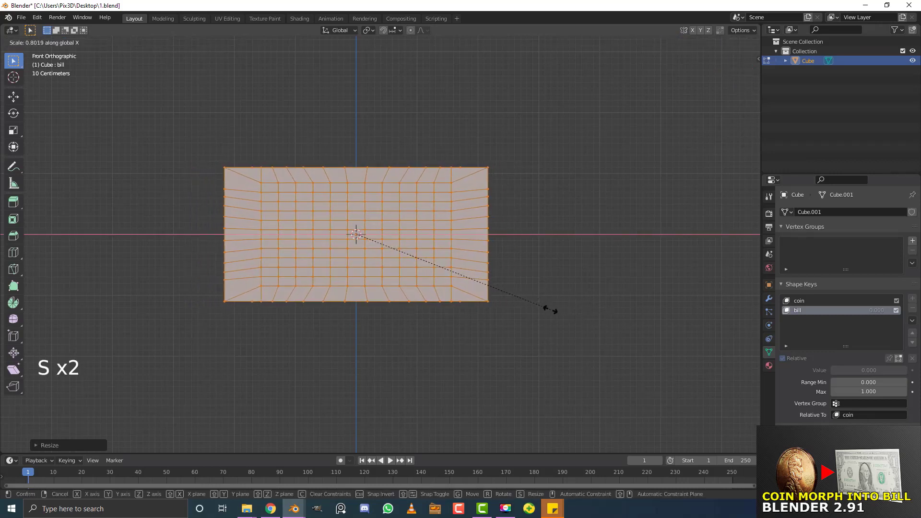
left_click(563, 323)
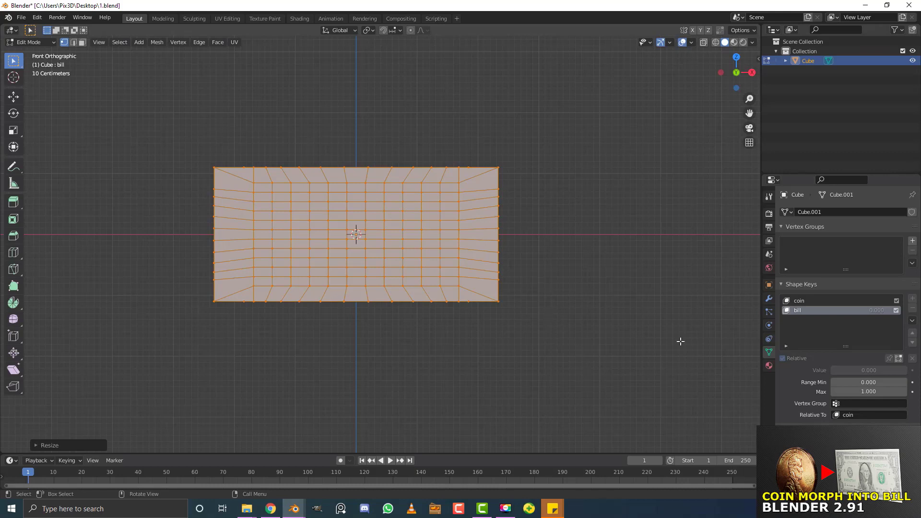
In Object Mode, drag the bill key's Value up to preview the rectangle morph, then back to 0
key("Tab")
middle_click_drag(467, 216, 411, 218)
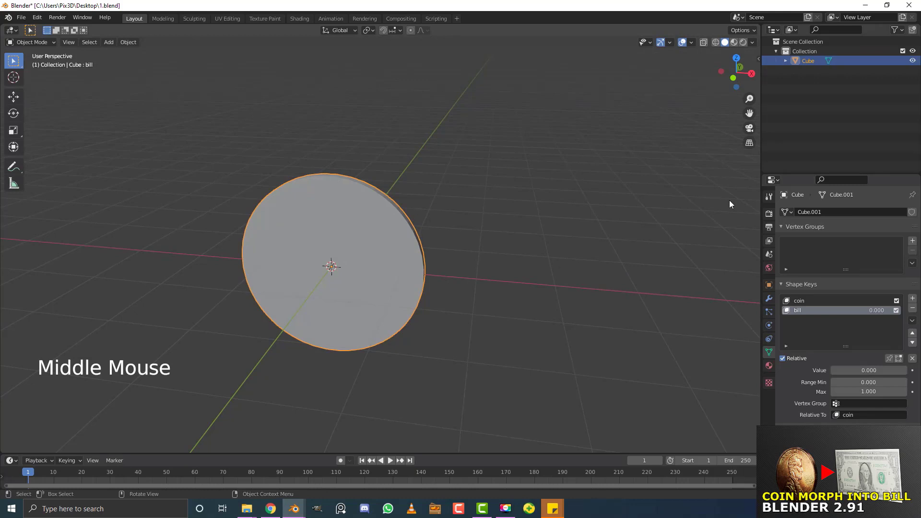
left_click(806, 301)
left_click(818, 310)
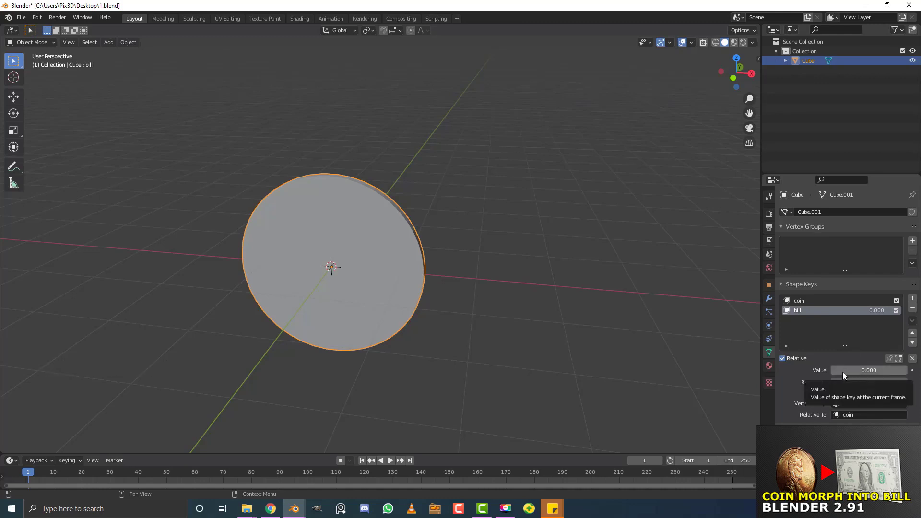
left_click_drag(842, 372, 892, 372)
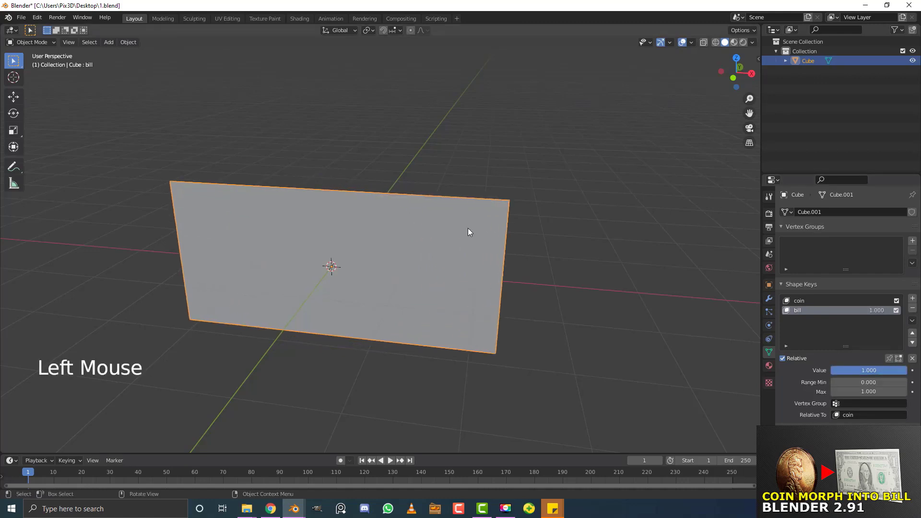
scroll(469, 229, "down", 2)
mouse_move(469, 230)
middle_mouse_down()
mouse_move(479, 225)
mouse_move(459, 218)
mouse_move(476, 226)
middle_mouse_up()
scroll(476, 226, "up", 2)
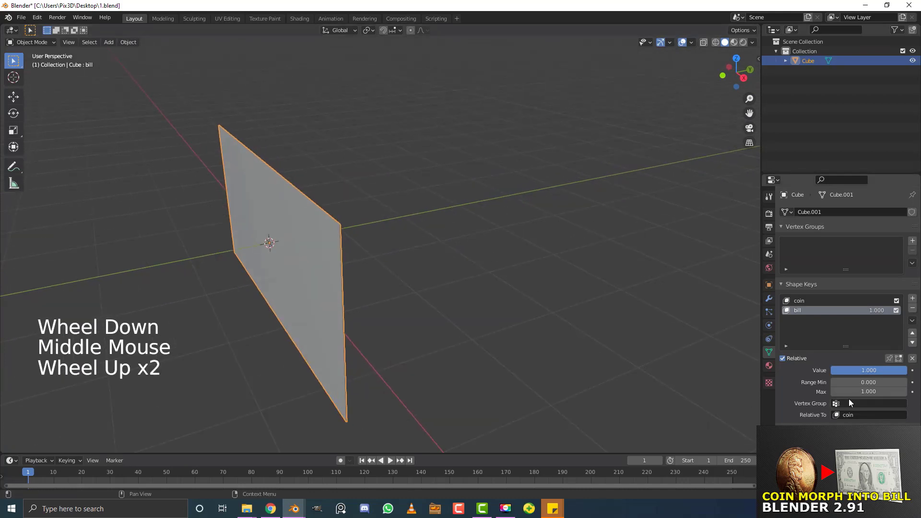
left_click_drag(882, 370, 826, 371)
middle_click_drag(554, 252, 568, 254)
Add a Bevel modifier to the coin with its Limit Method set to Angle
scroll(311, 223, "up", 1)
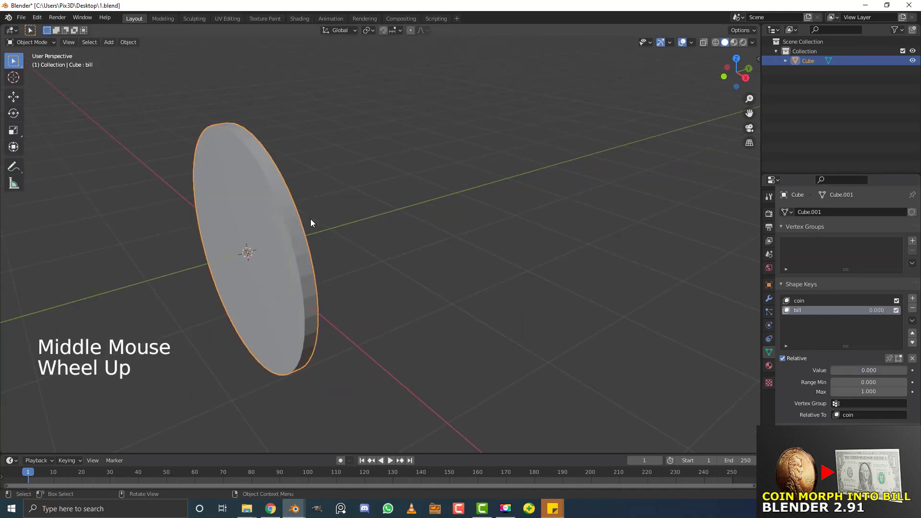
left_click(769, 298)
left_click(806, 211)
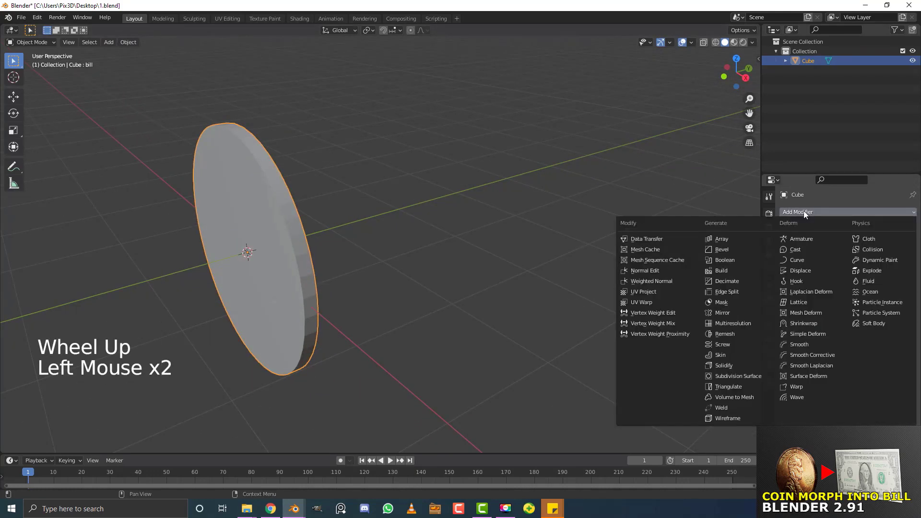
left_click(725, 249)
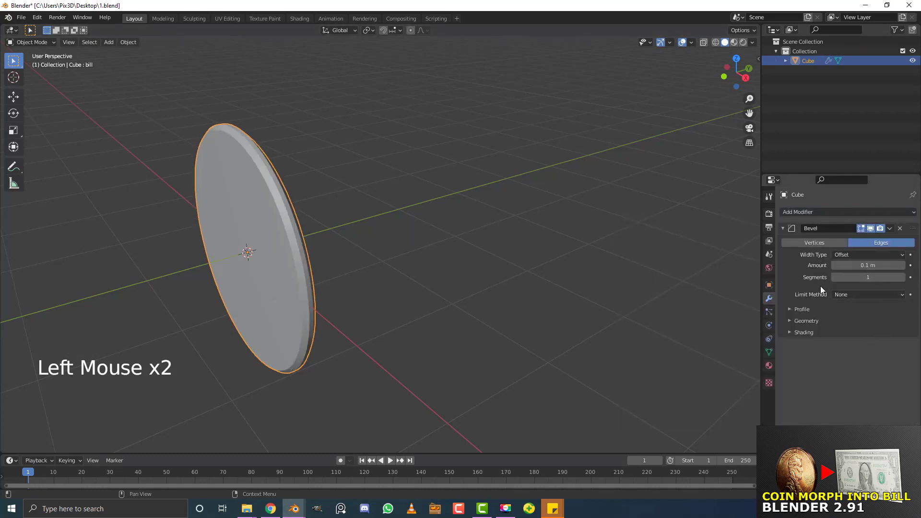
left_click(802, 310)
left_click(802, 310)
left_click(858, 294)
left_click(851, 318)
Set the bevel Amount to 0.01 m and Segments to 3
scroll(128, 230, "up", 1)
middle_click_drag(128, 229, 208, 217)
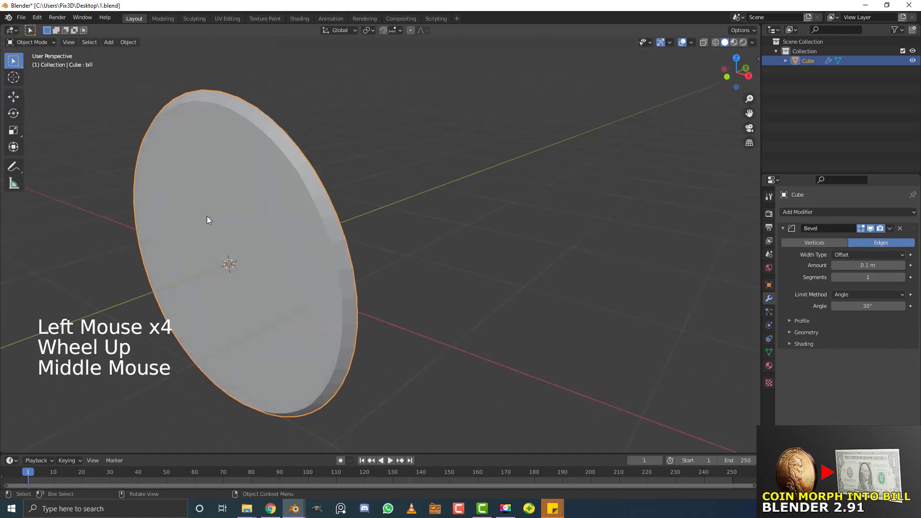
scroll(280, 189, "up", 1)
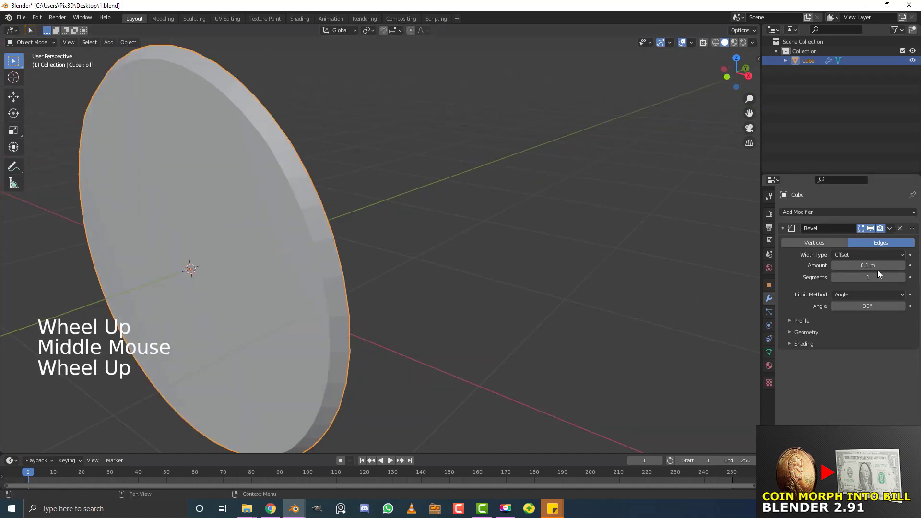
left_click_drag(872, 268, 829, 268)
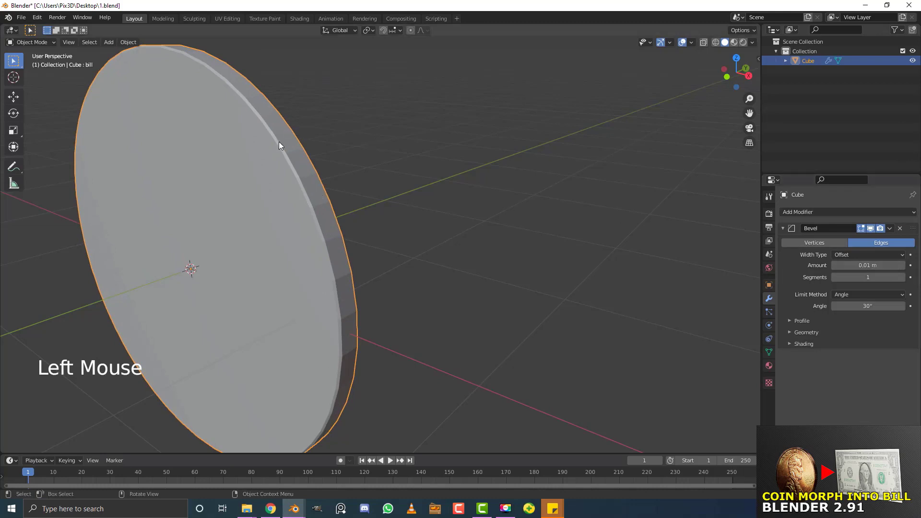
left_click(903, 278)
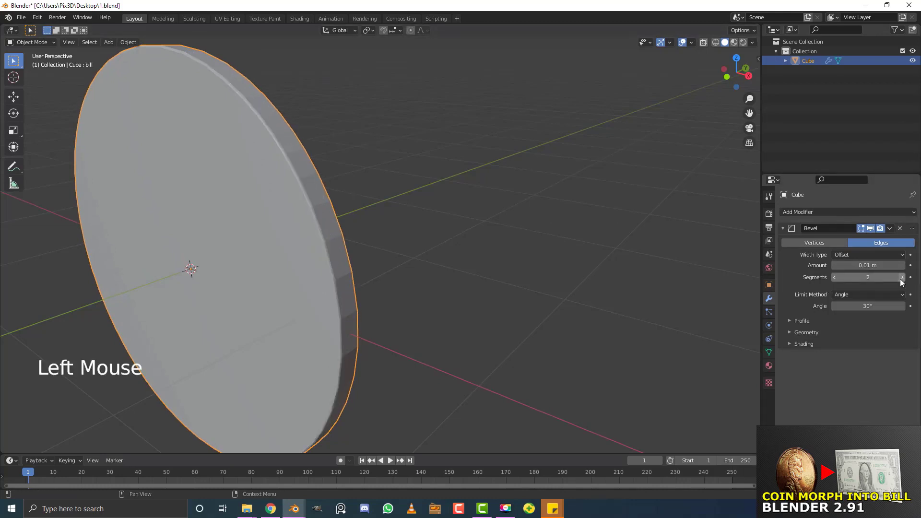
left_click(902, 277)
Apply Shade Smooth to the disc
left_click(128, 42)
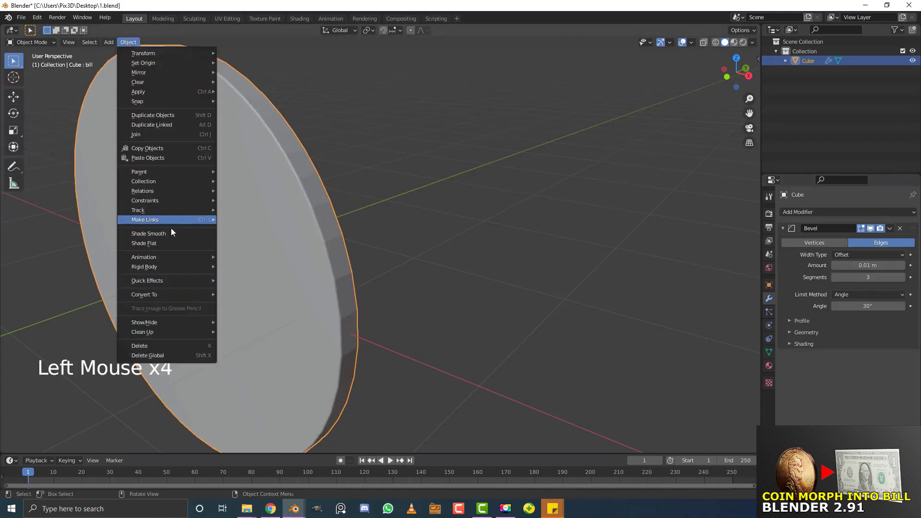
left_click(169, 232)
scroll(331, 207, "down", 3)
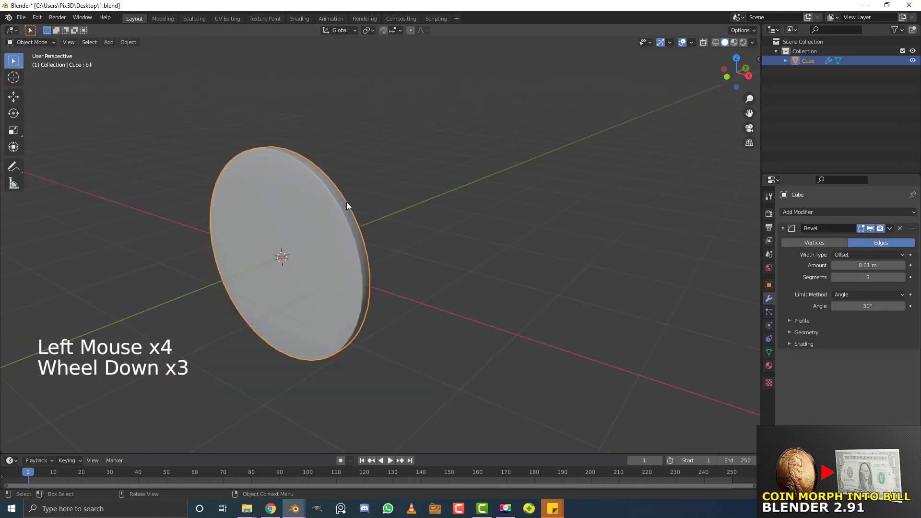
scroll(360, 314, "up", 2)
scroll(386, 267, "down", 2)
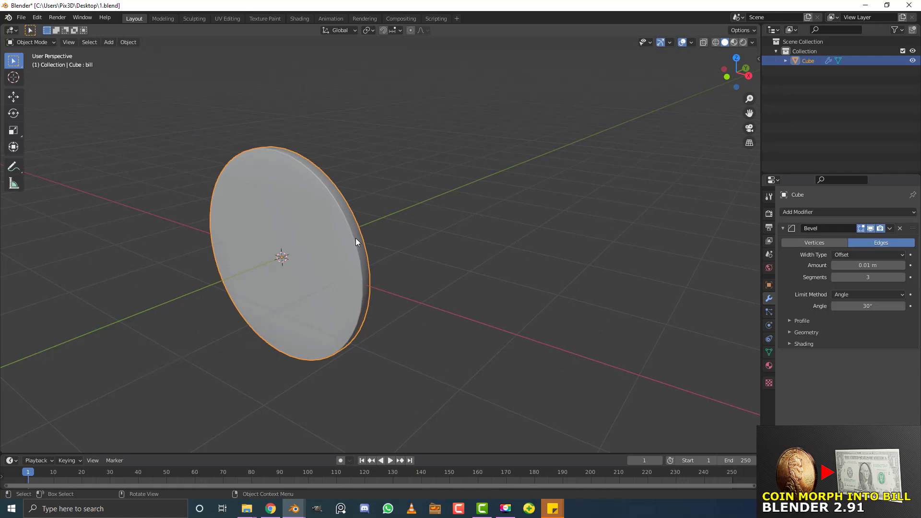
left_click(769, 352)
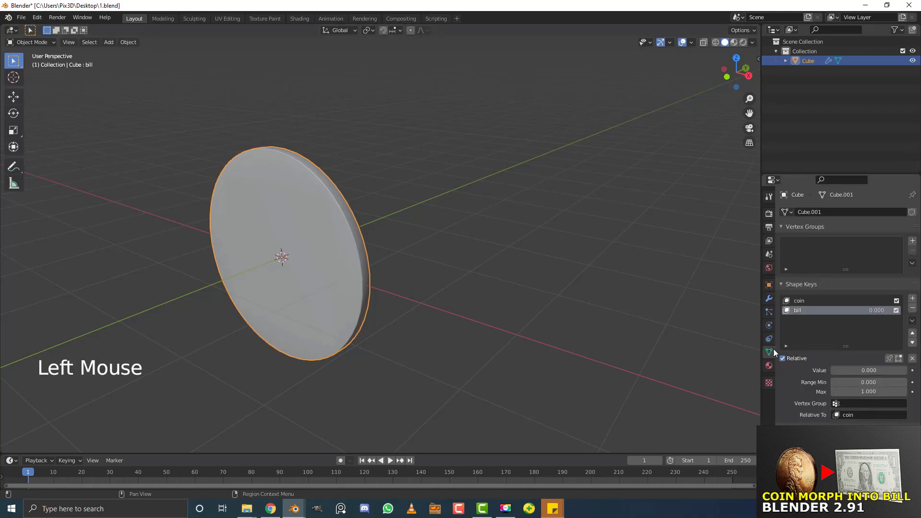
scroll(799, 364, "down", 3)
left_click(803, 405)
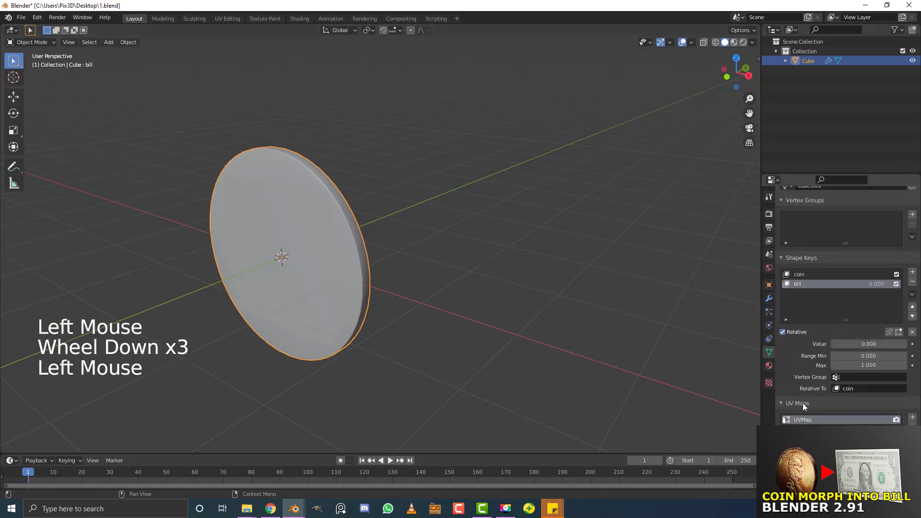
scroll(330, 280, "down", 2)
middle_click_drag(330, 281, 355, 278)
scroll(357, 276, "up", 2)
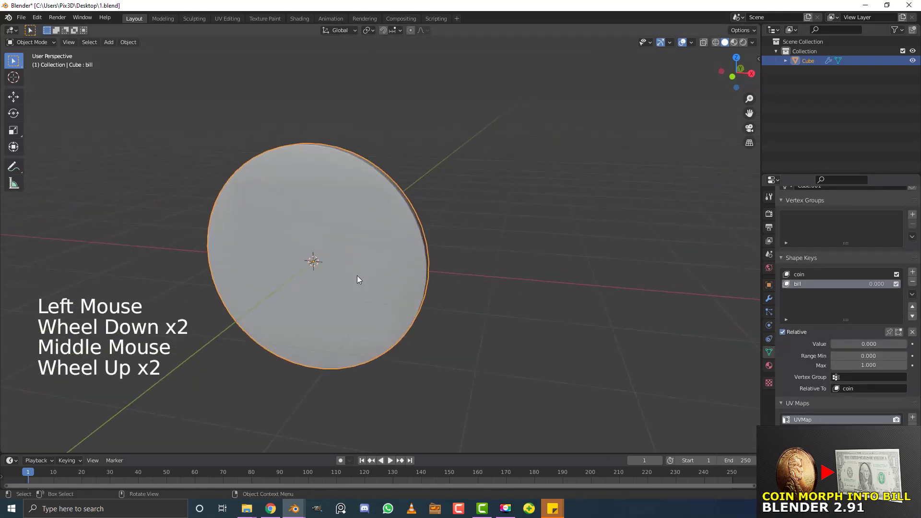
key("KP_1")
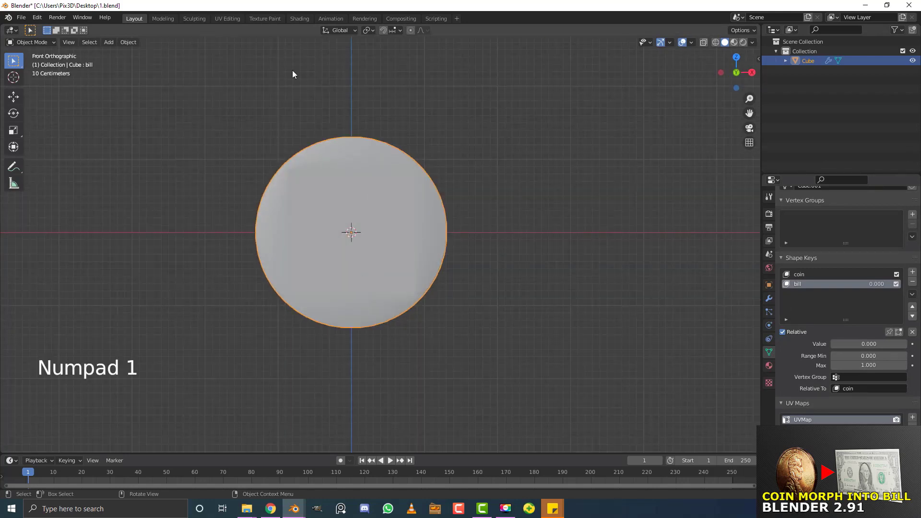
left_click(235, 20)
middle_click_drag(498, 240, 493, 221)
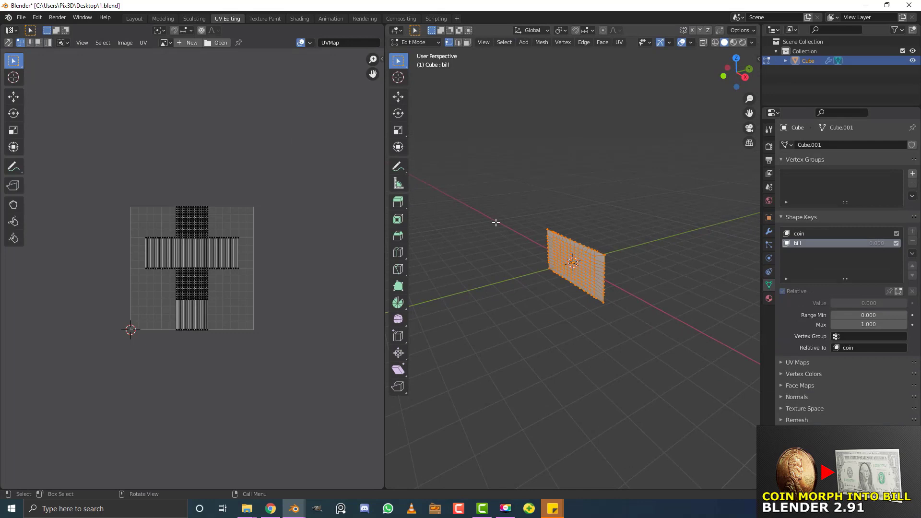
Load coin.jpg as the image behind the UV layout
left_click(218, 42)
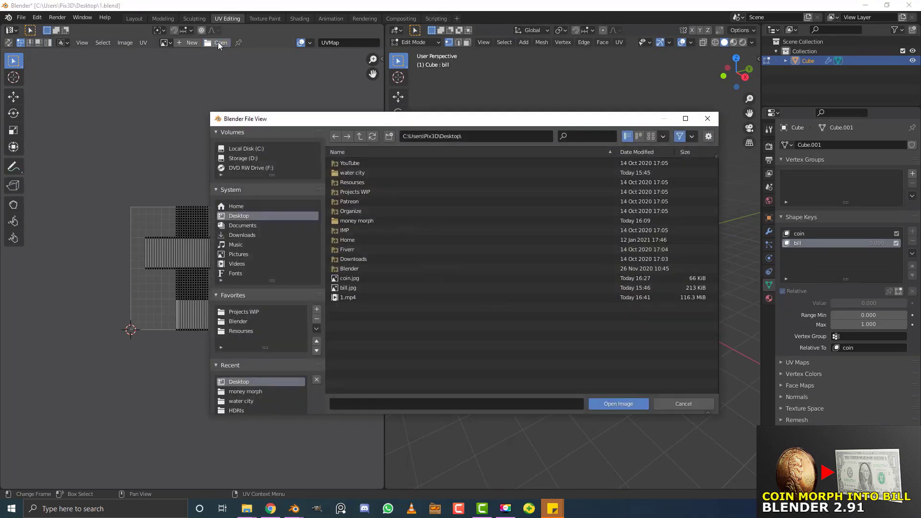
left_click(370, 278)
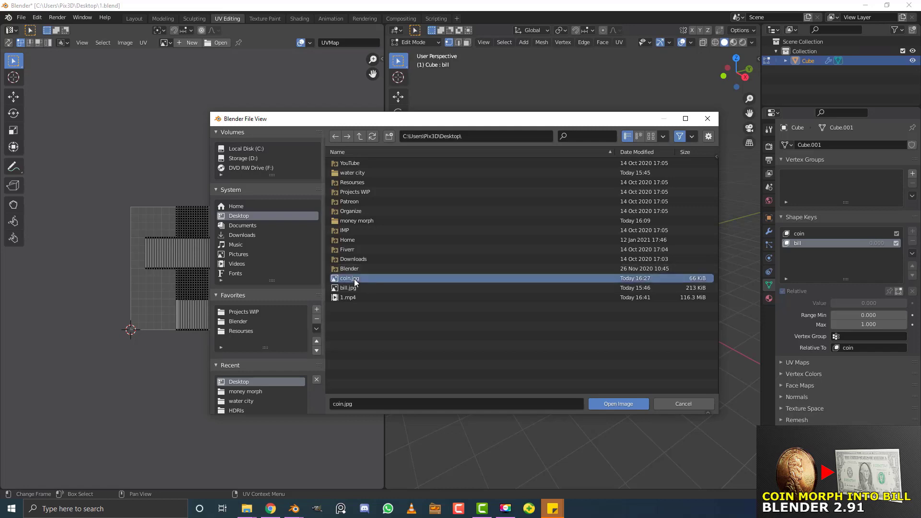
left_click(619, 405)
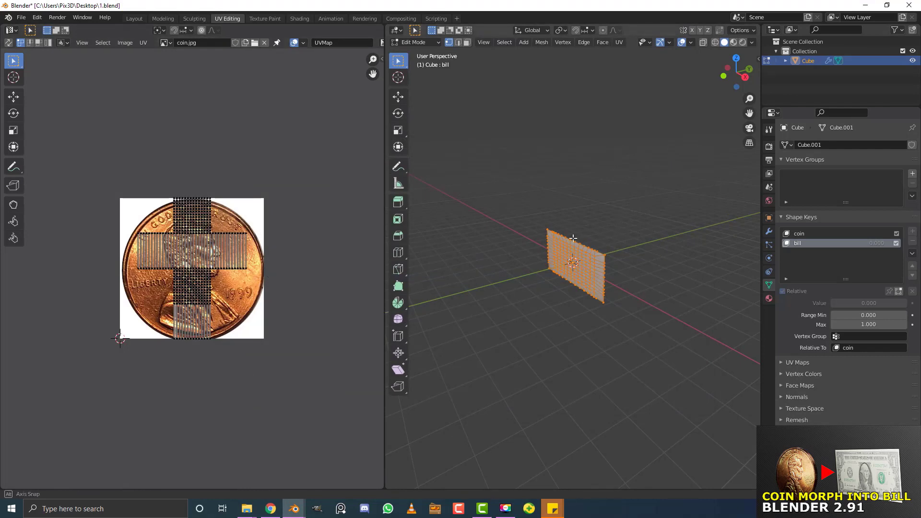
Rename the mesh's UV map from UVMap to coin
scroll(576, 238, "up", 1)
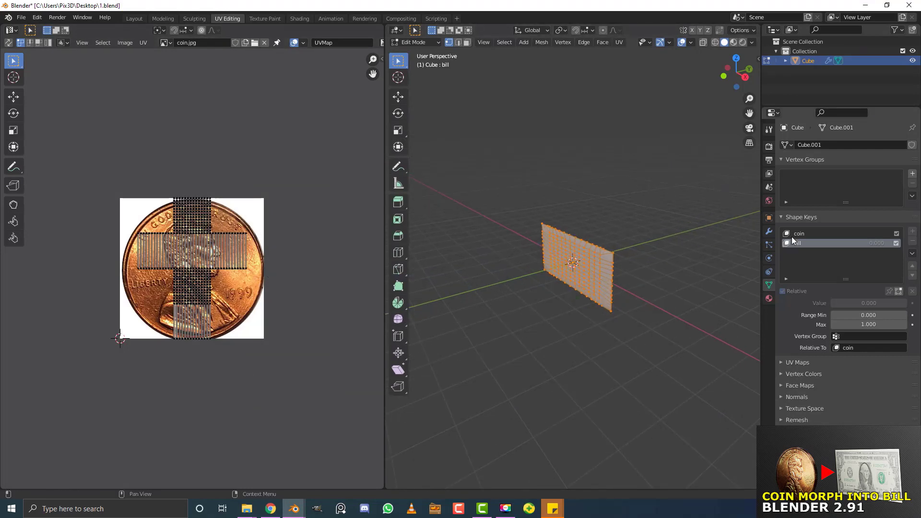
left_click(790, 363)
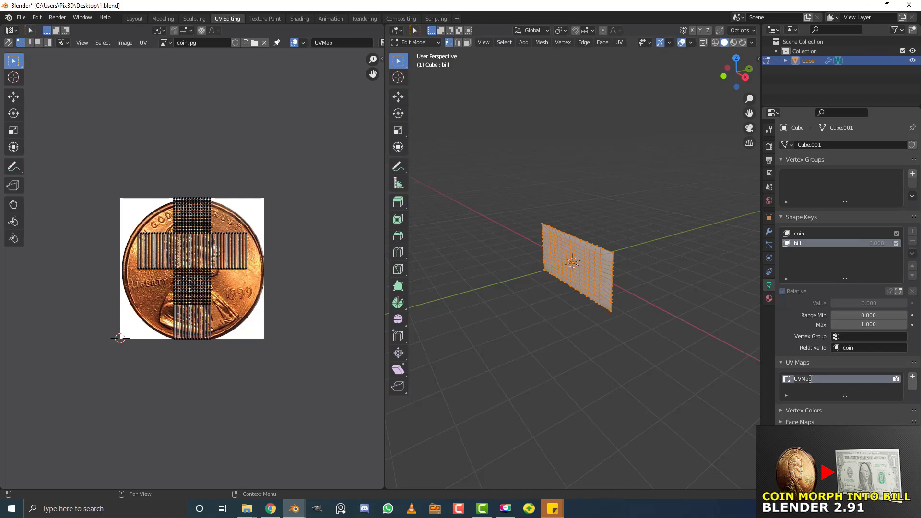
type("coin")
key("Return")
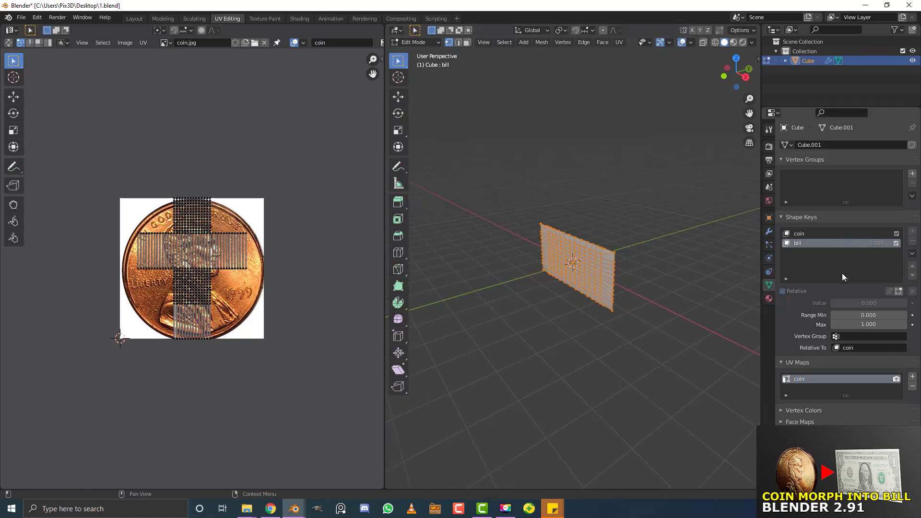
Switch the mesh to the coin shape key and view it straight from the front
left_click(805, 233)
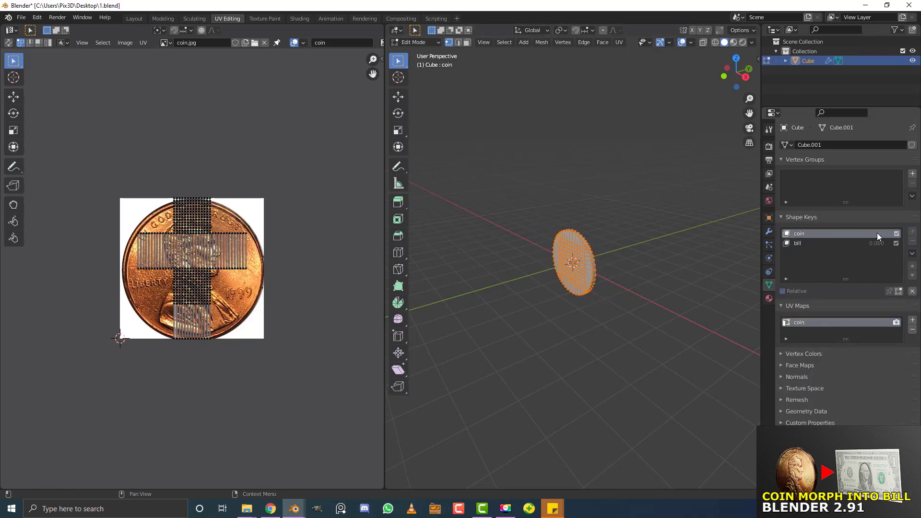
key("KP_1")
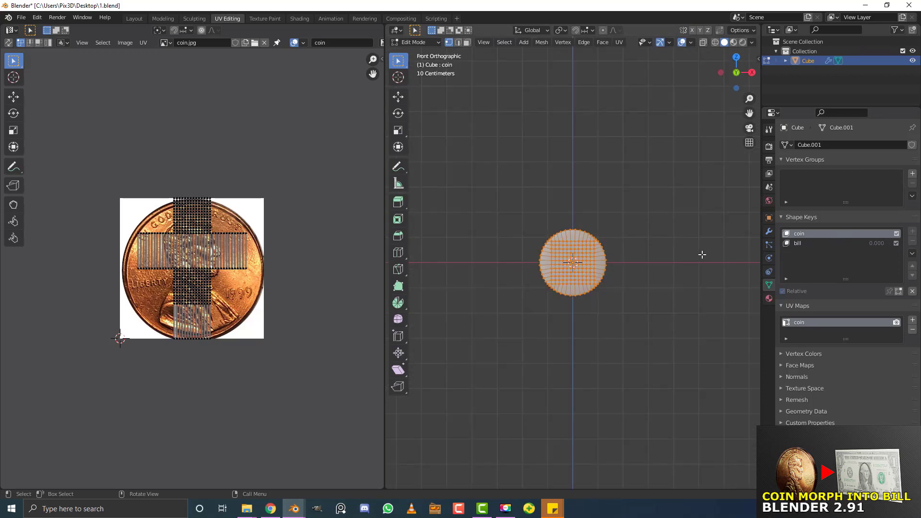
scroll(611, 200, "up", 5)
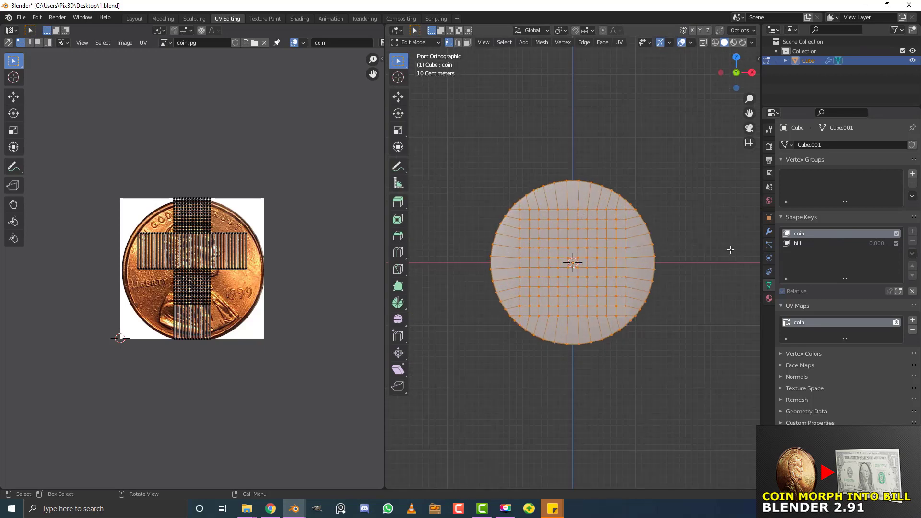
middle_click_drag(638, 197, 582, 250)
key("KP_1")
scroll(595, 241, "up", 2)
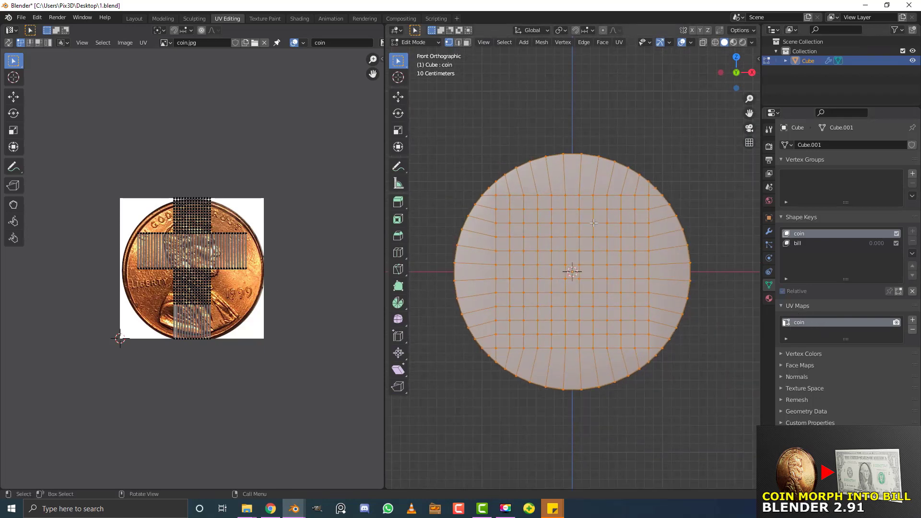
Project the coin's UVs from the front view
key("u")
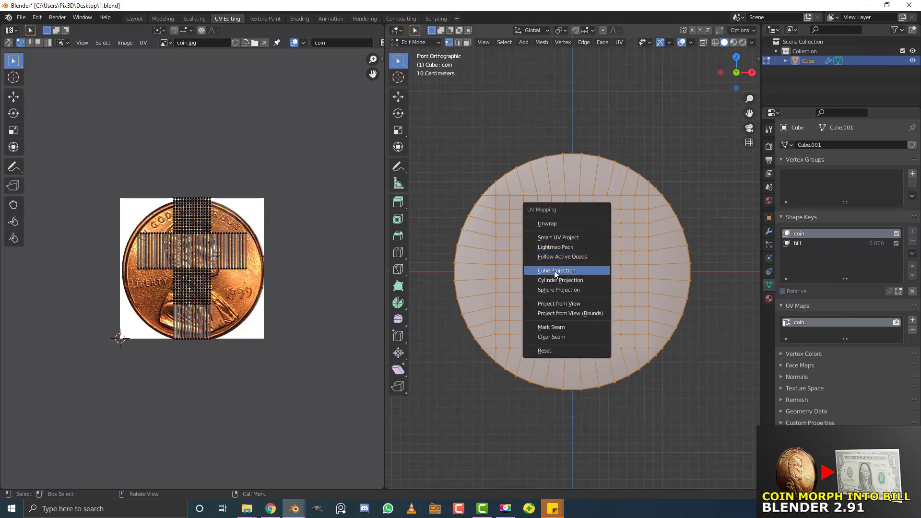
left_click(551, 303)
scroll(147, 198, "up", 1)
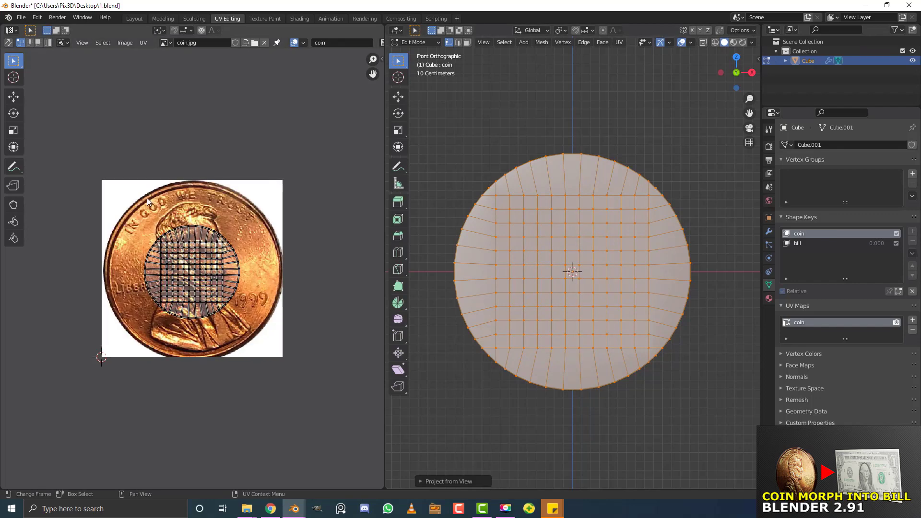
scroll(147, 197, "up", 1)
Select all the UVs, enlarge them and move them over the penny in coin.jpg
key("a")
scroll(250, 333, "down", 2)
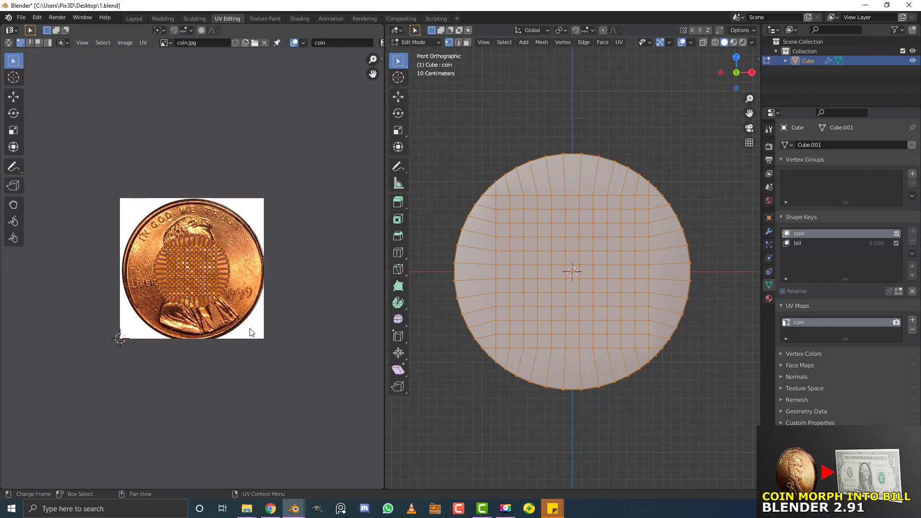
scroll(250, 332, "up", 1)
key("s")
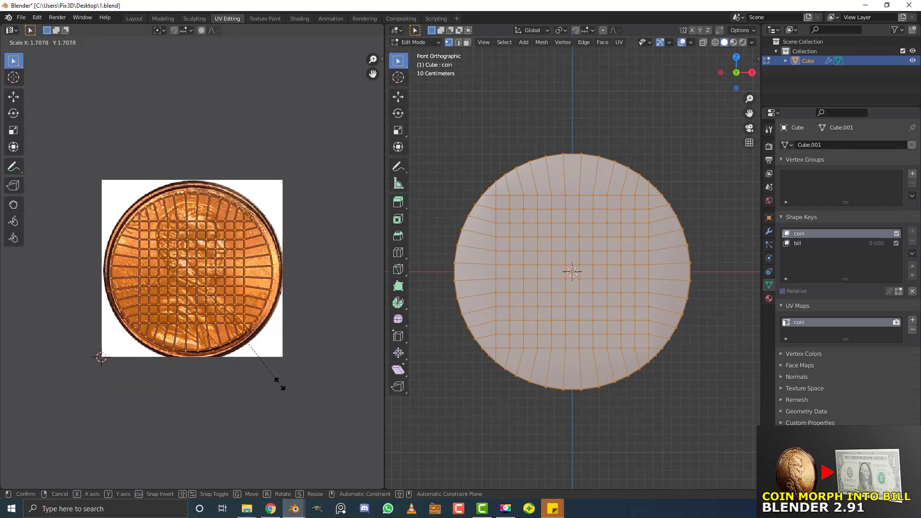
left_click(281, 400)
key("g")
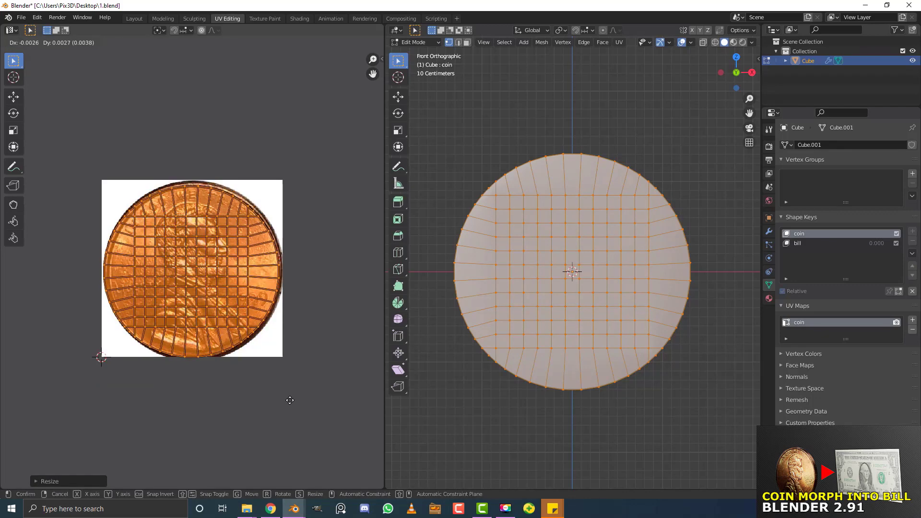
left_click(290, 409)
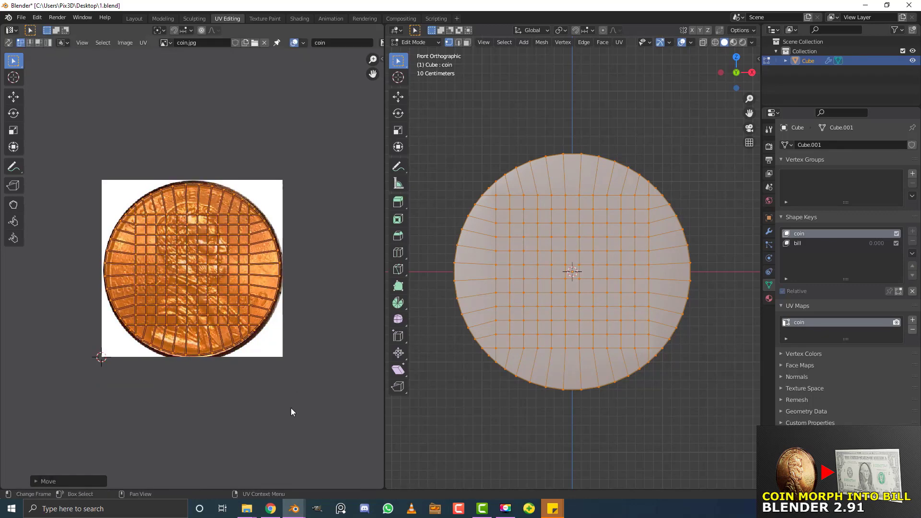
Refine the UV size and position so the grid matches the penny's rim
key("s")
left_click(292, 411)
key("g")
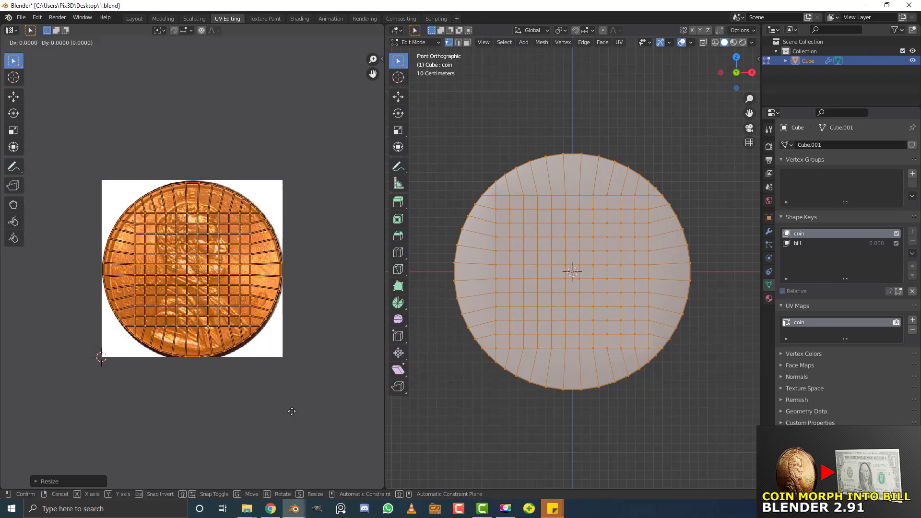
left_click(310, 418)
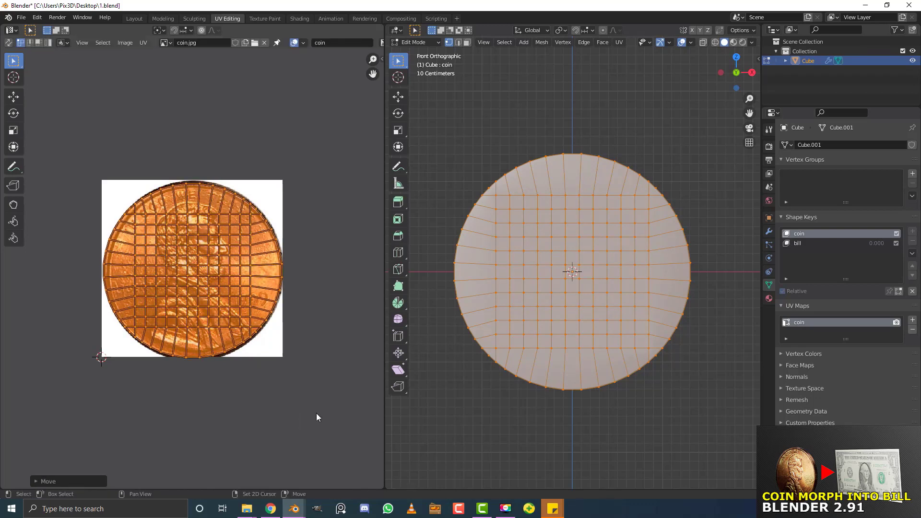
key("s")
left_click(336, 396)
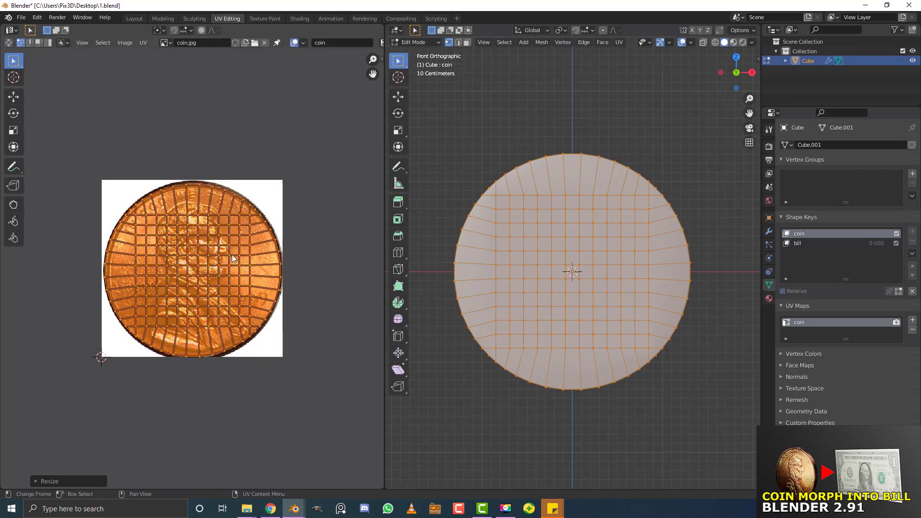
scroll(231, 255, "down", 2)
middle_click_drag(267, 240, 238, 258)
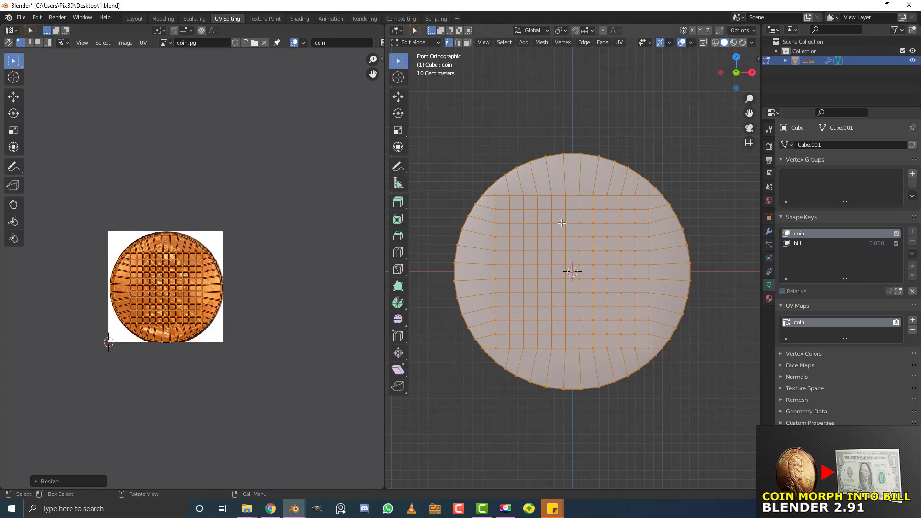
middle_click_drag(588, 211, 568, 227)
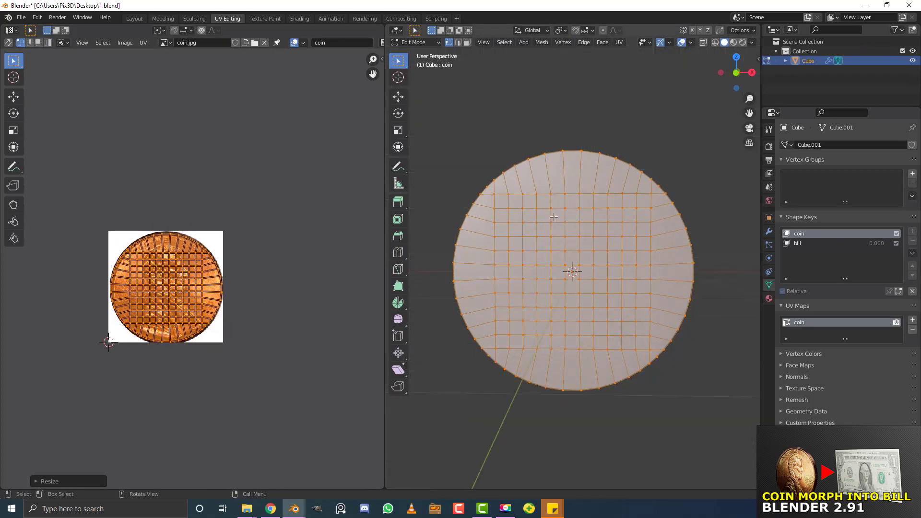
In the Shading workspace, create a new material for the coin named 'money'
left_click(297, 18)
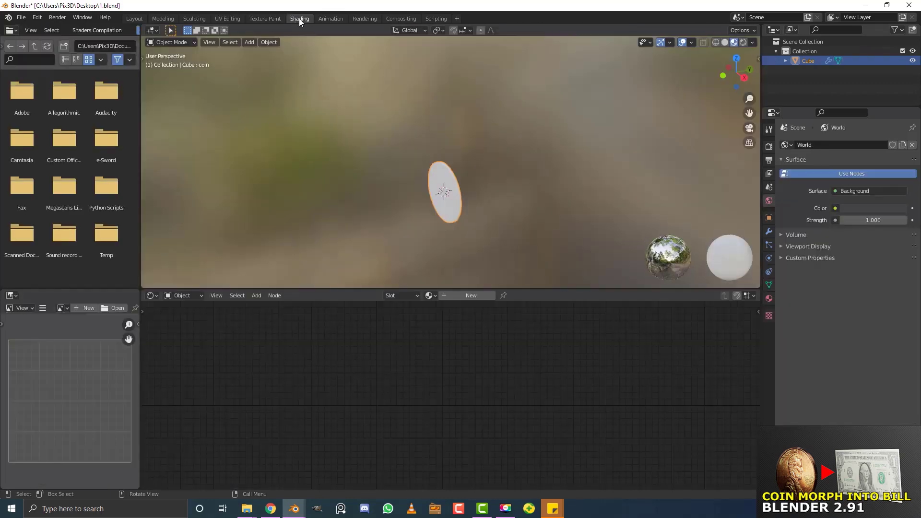
left_click(465, 297)
left_click(460, 297)
type("m")
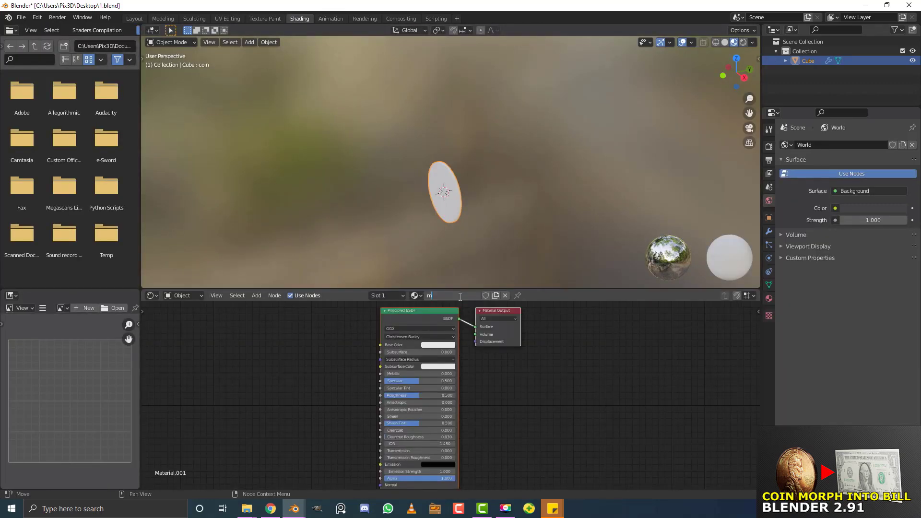
type("oney")
key("Return")
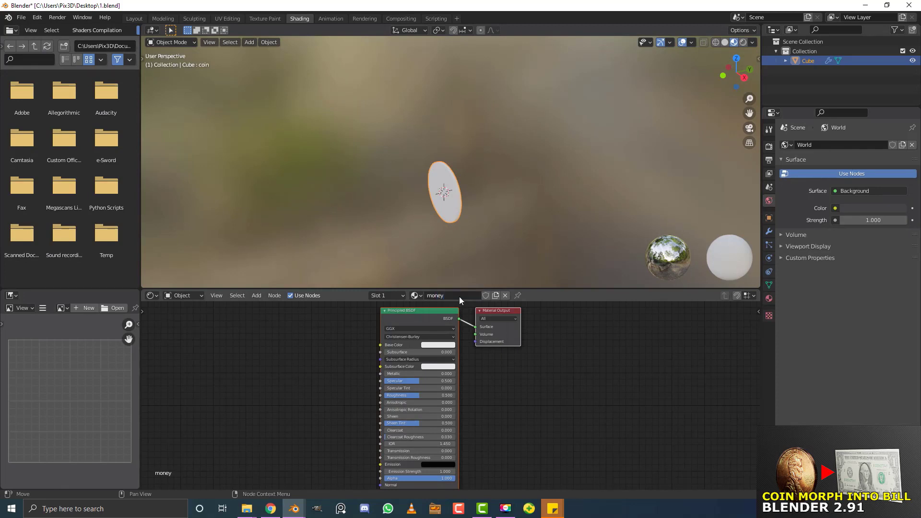
scroll(338, 334, "up", 1)
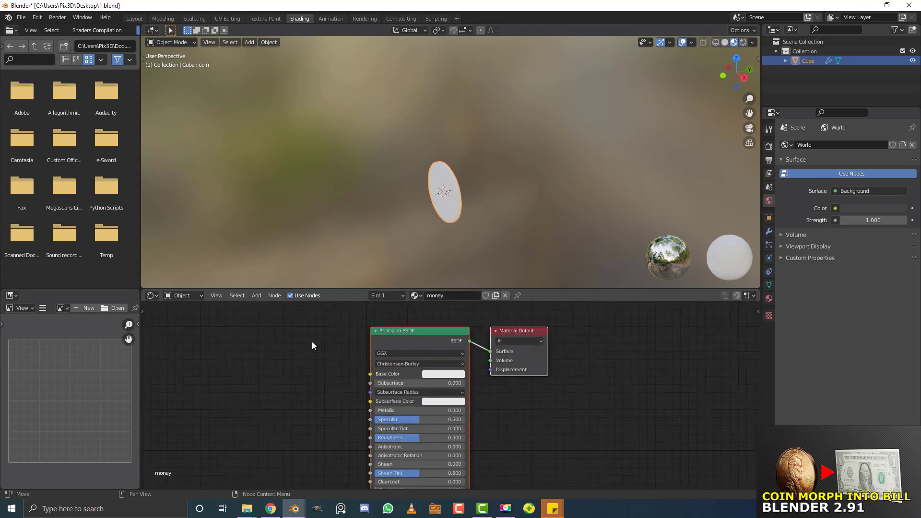
Enable the Node Wrangler add-on in Preferences by searching 'node'
left_click(37, 17)
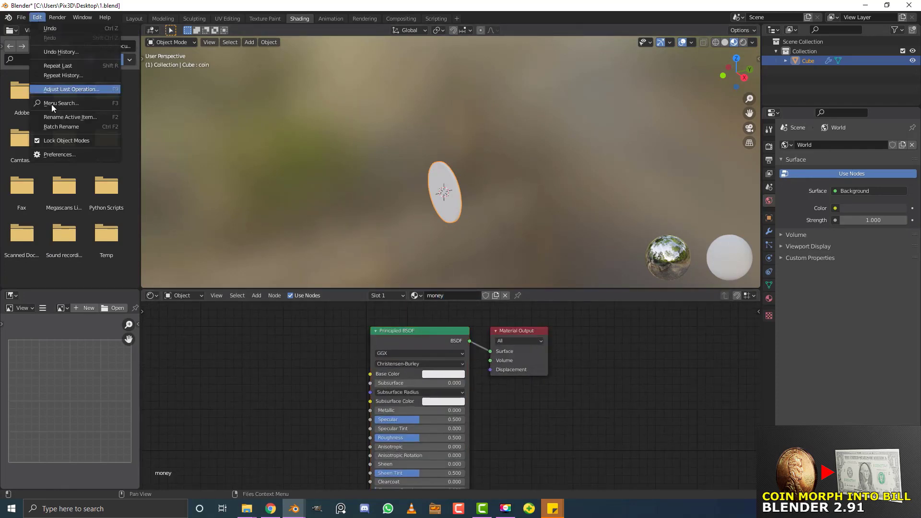
left_click(58, 154)
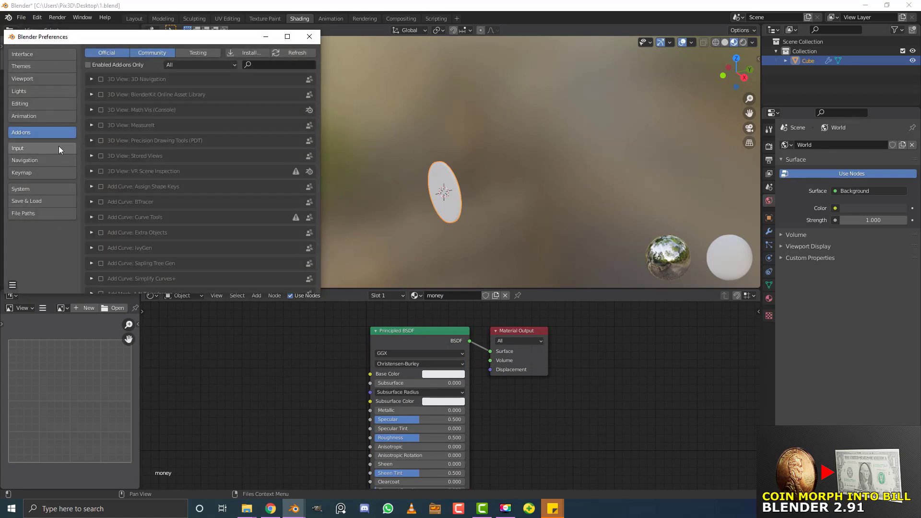
left_click(265, 63)
type("node")
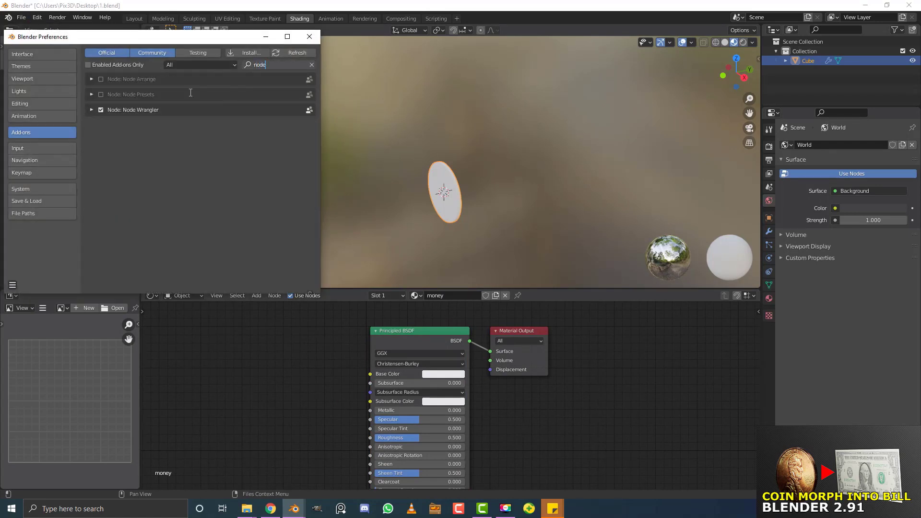
left_click(309, 36)
left_click_drag(432, 354, 404, 355)
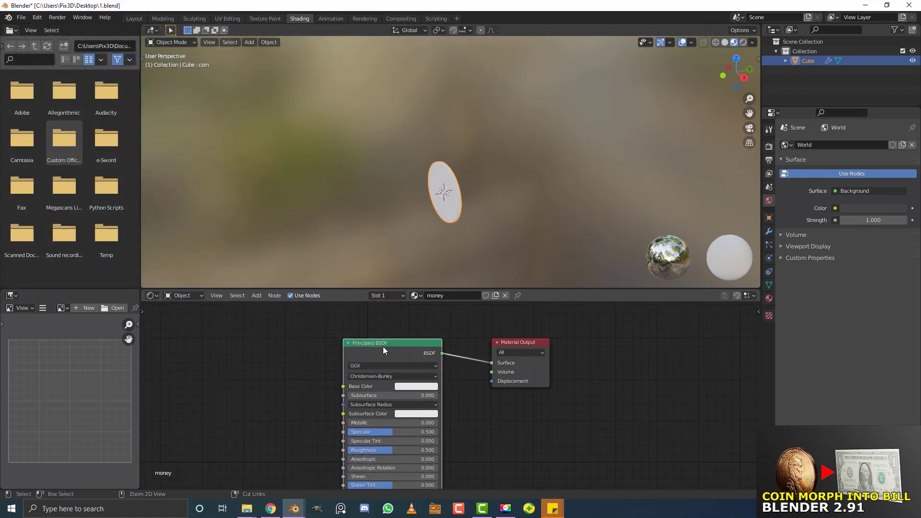
Add an Image Texture setup feeding the Principled BSDF with Ctrl+T and arrange it
key("ctrl+t")
scroll(267, 372, "down", 3)
middle_click_drag(267, 372, 363, 370)
left_click_drag(338, 401, 275, 341)
middle_click_drag(275, 341, 373, 337)
scroll(387, 369, "up", 2)
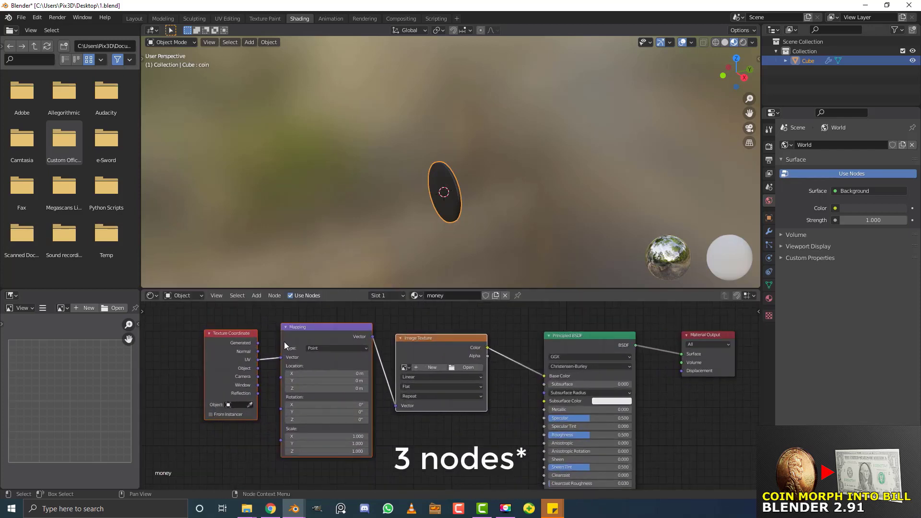
Delete the Mapping and Texture Coordinate nodes
left_click(305, 333)
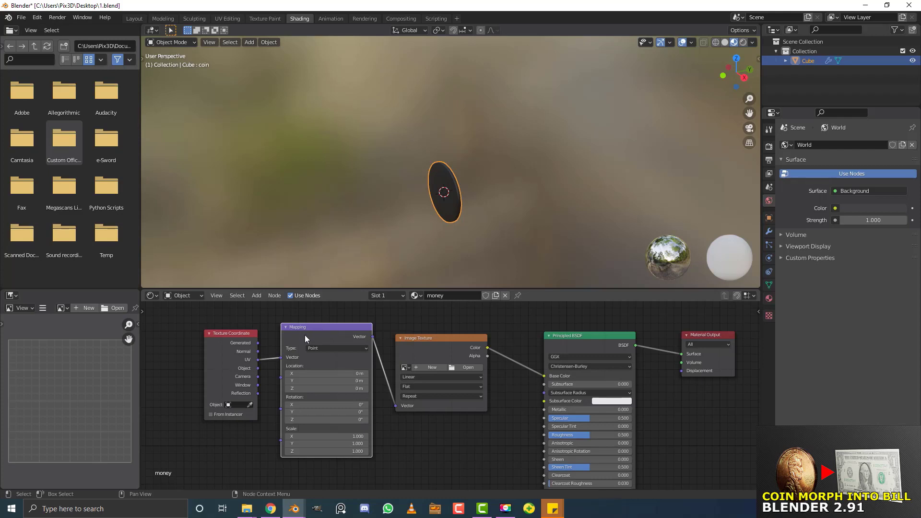
key("x")
left_click(226, 343)
key("x")
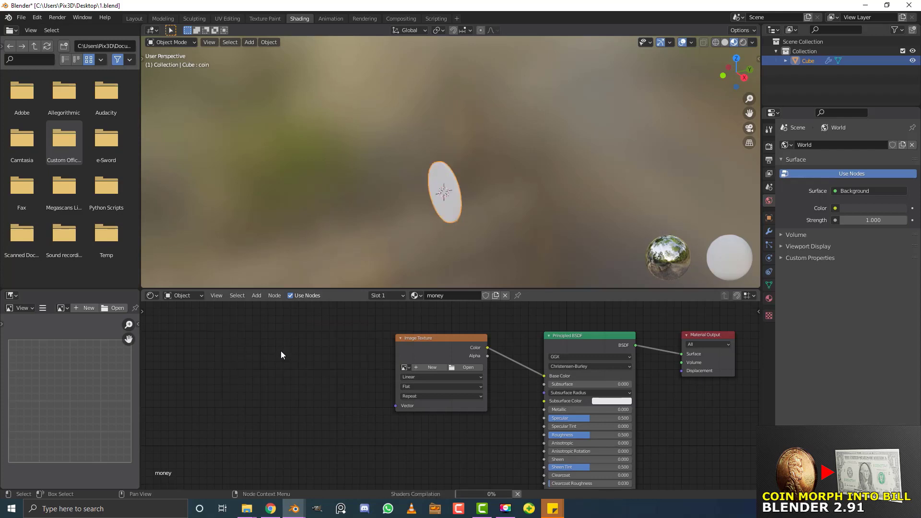
scroll(288, 358, "up", 1)
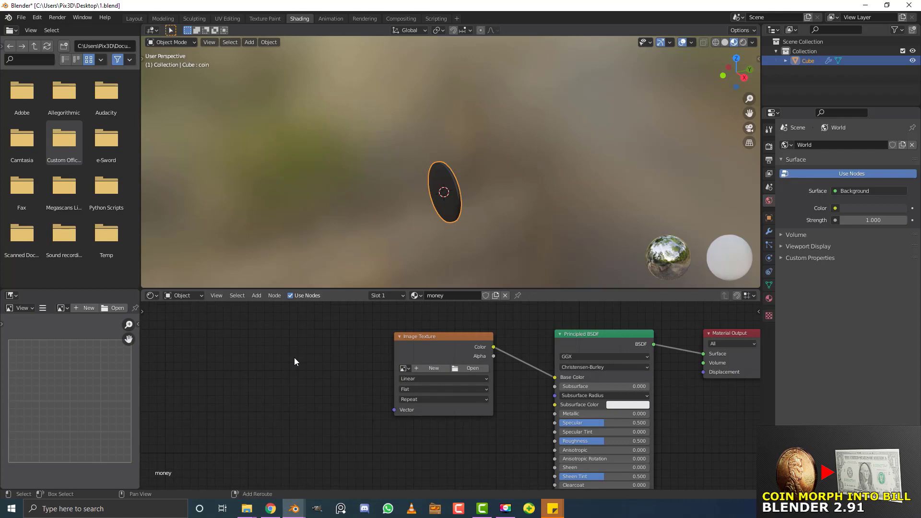
Add a UV Map node set to coin and link it to the image texture's Vector input
key("shift+a")
left_click(294, 358)
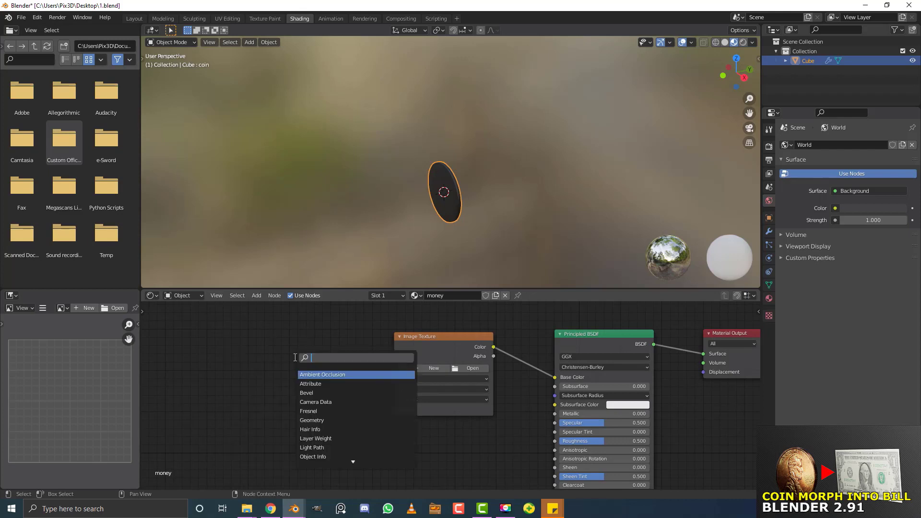
type("uv")
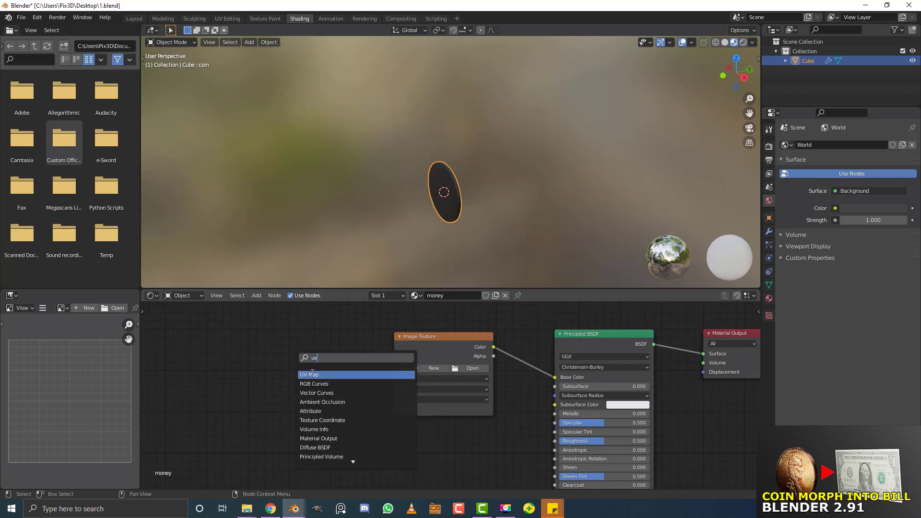
left_click(312, 374)
left_click(255, 371)
left_click(253, 367)
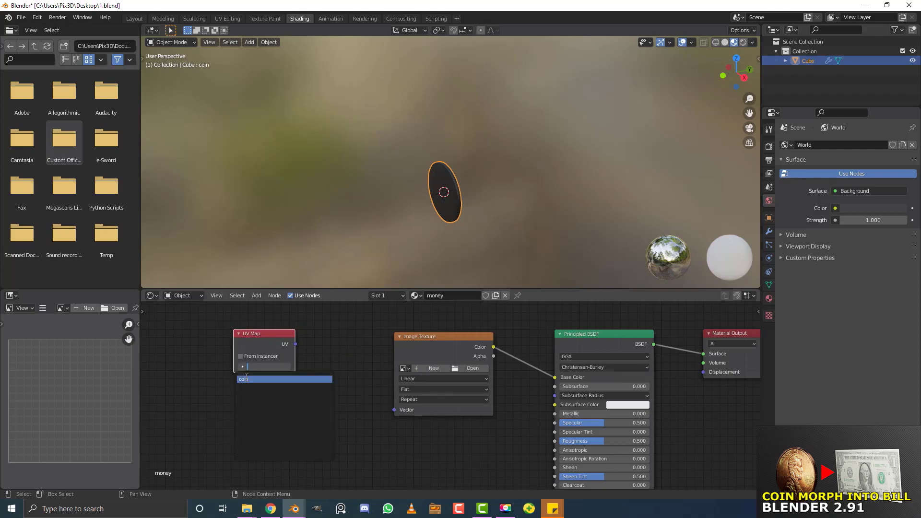
left_click(264, 379)
left_click_drag(294, 345, 396, 407)
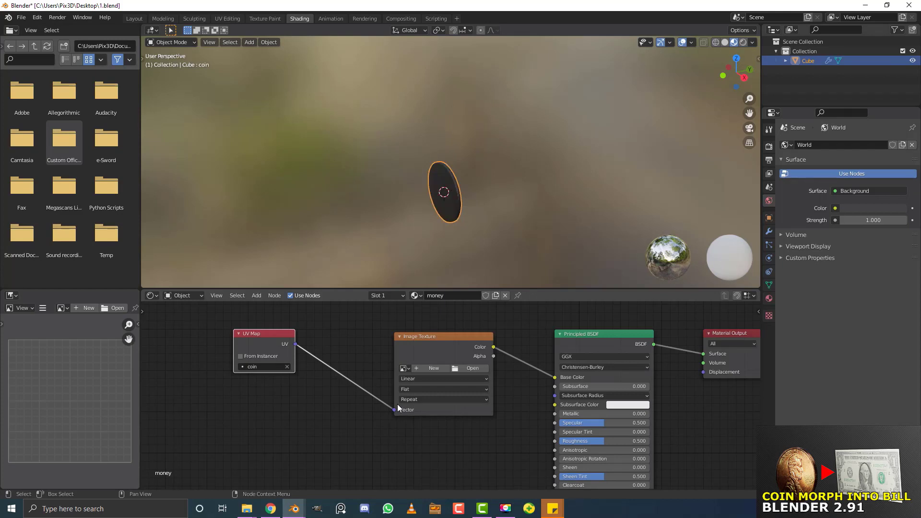
Assign coin.jpg to the Image Texture node
left_click(406, 368)
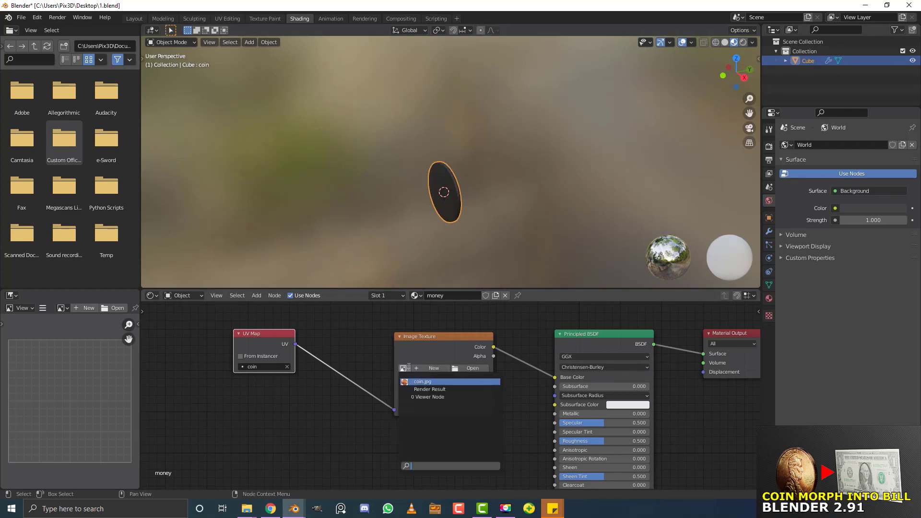
left_click(420, 381)
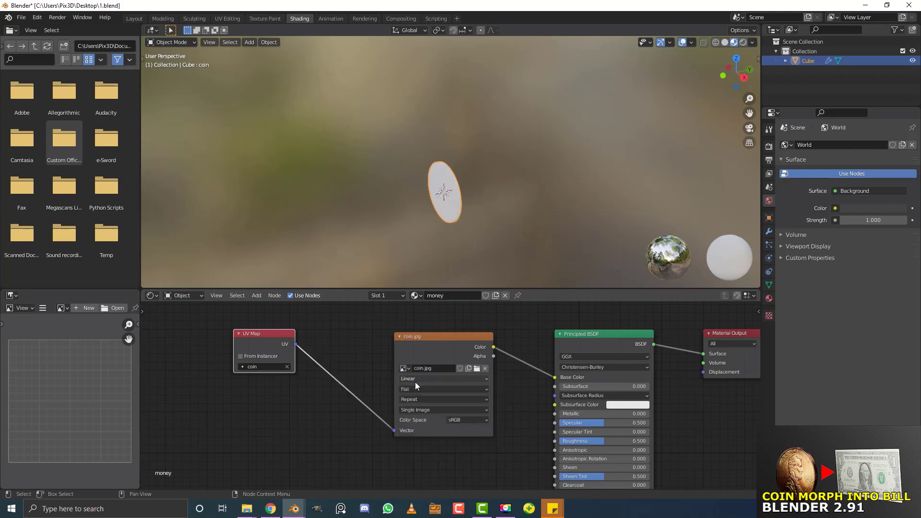
scroll(358, 177, "up", 5)
mouse_move(359, 176)
middle_mouse_down()
mouse_move(419, 163)
mouse_move(502, 190)
mouse_move(428, 196)
mouse_move(479, 139)
middle_mouse_up()
Set the Shading viewport to Material Preview to show the textured coin
key("z")
left_click(470, 195)
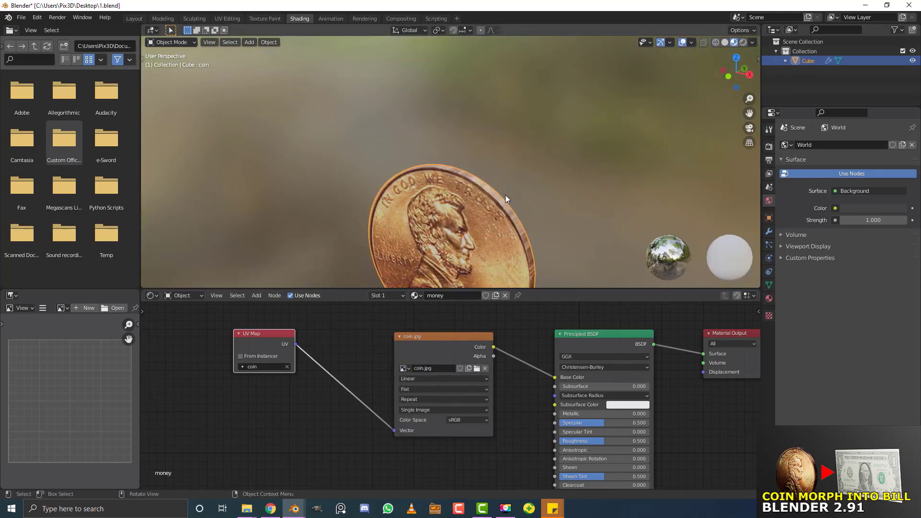
key("z")
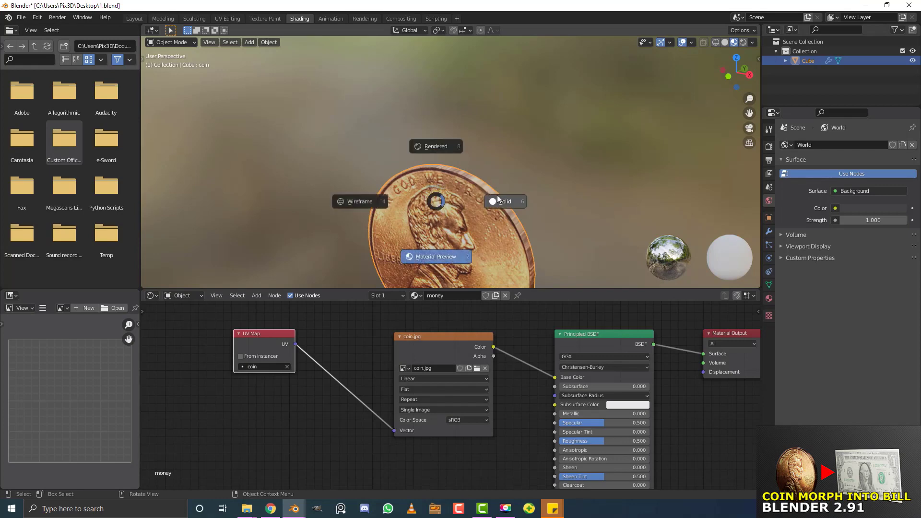
left_click(506, 200)
key("z")
left_click(462, 199)
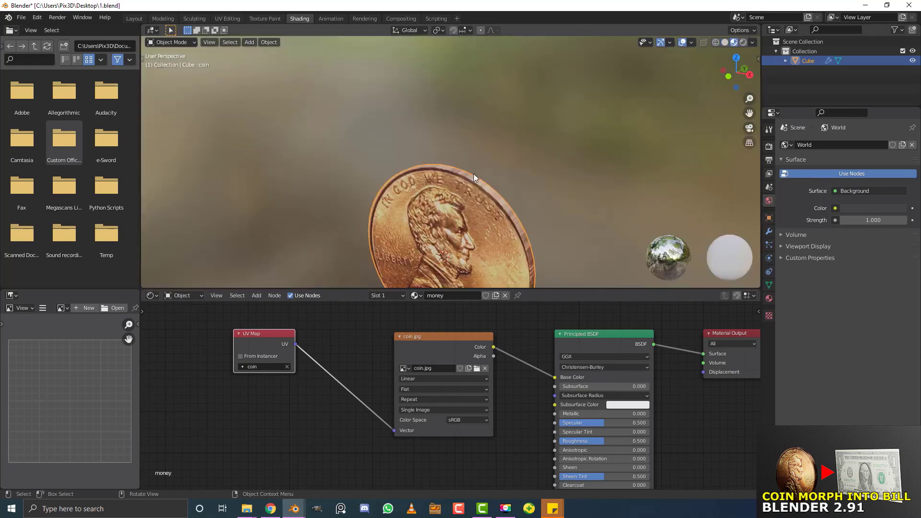
scroll(468, 185, "down", 4)
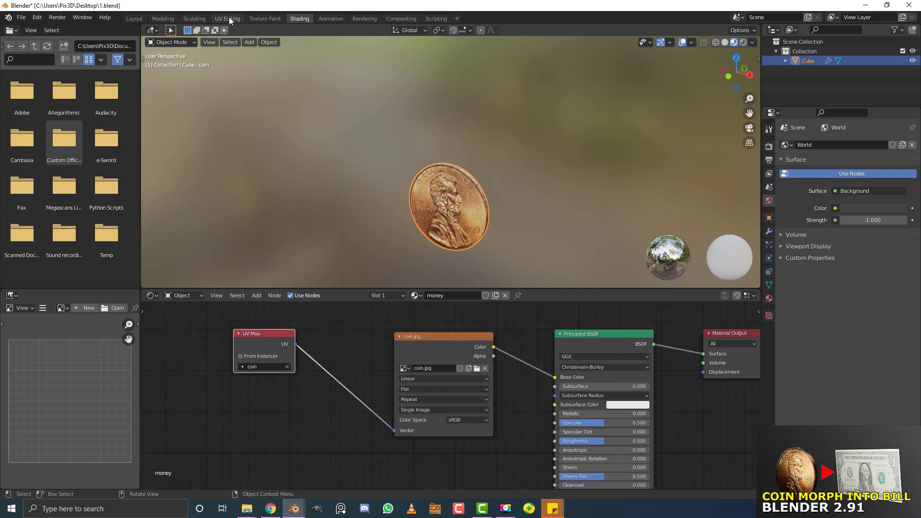
Switch to the UV Editing workspace and use Material Preview shading there
left_click(229, 16)
key("z")
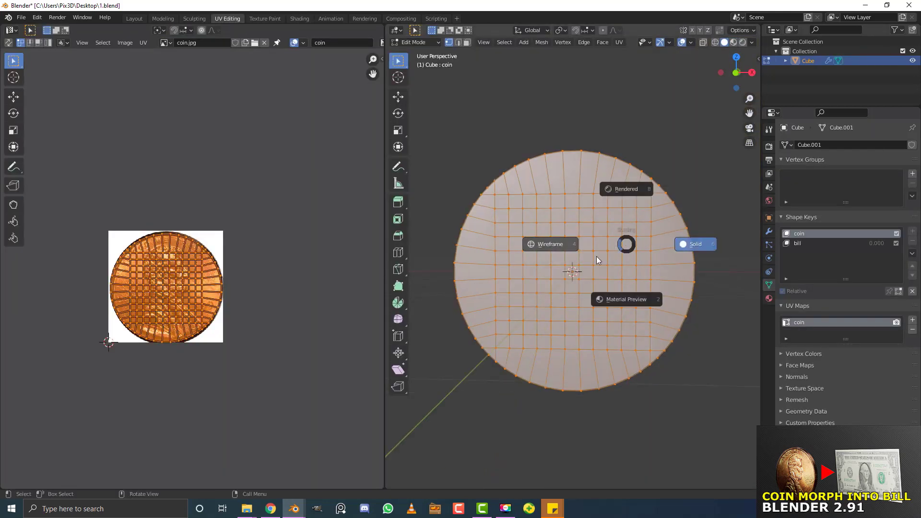
left_click(599, 301)
mouse_move(600, 250)
middle_mouse_down()
mouse_move(609, 209)
mouse_move(595, 219)
middle_mouse_up()
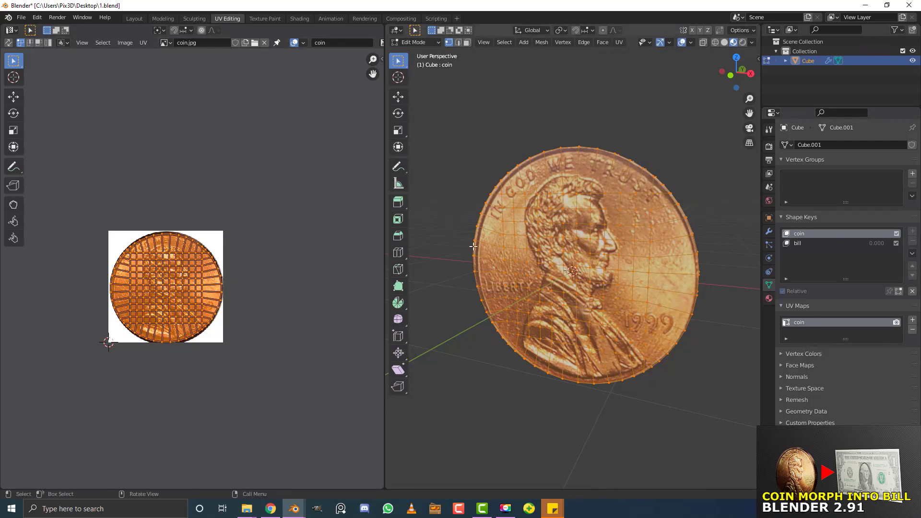
Add a second UV map named 'bill' and make it the active UV map
left_click(912, 320)
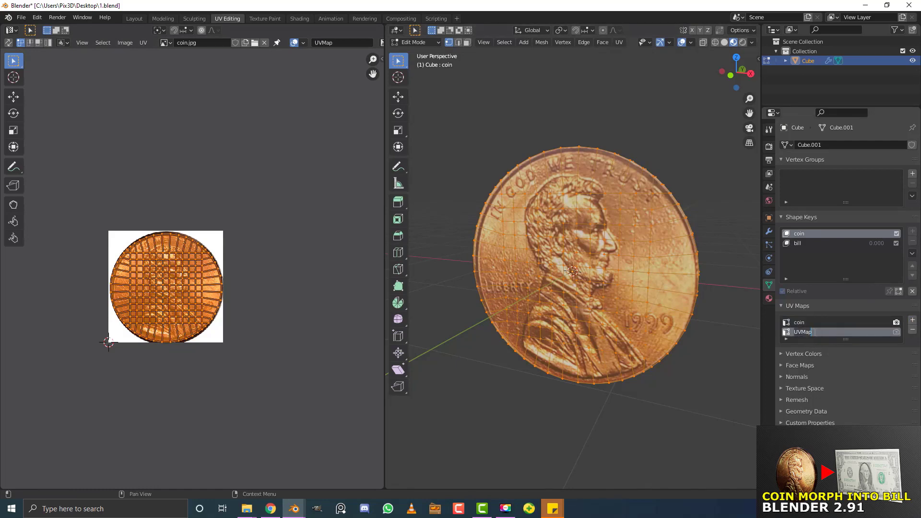
type("bill")
key("Return")
left_click(799, 322)
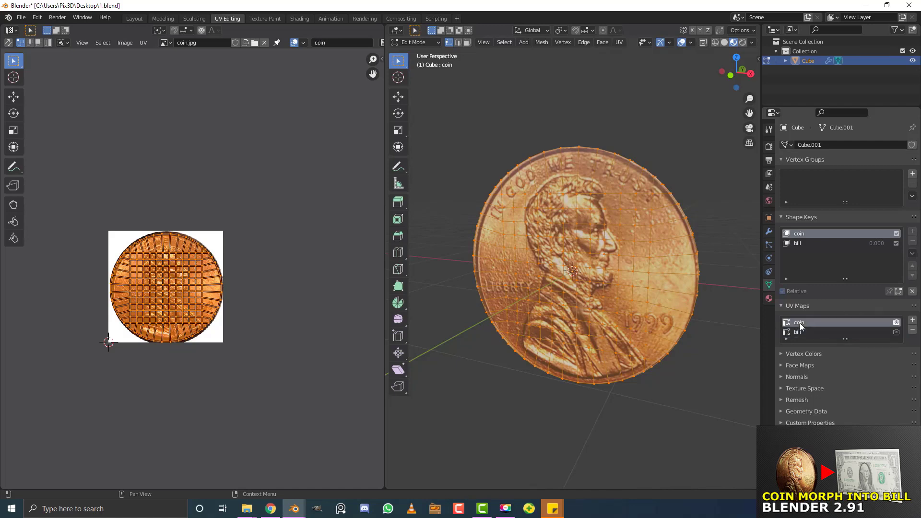
left_click(826, 332)
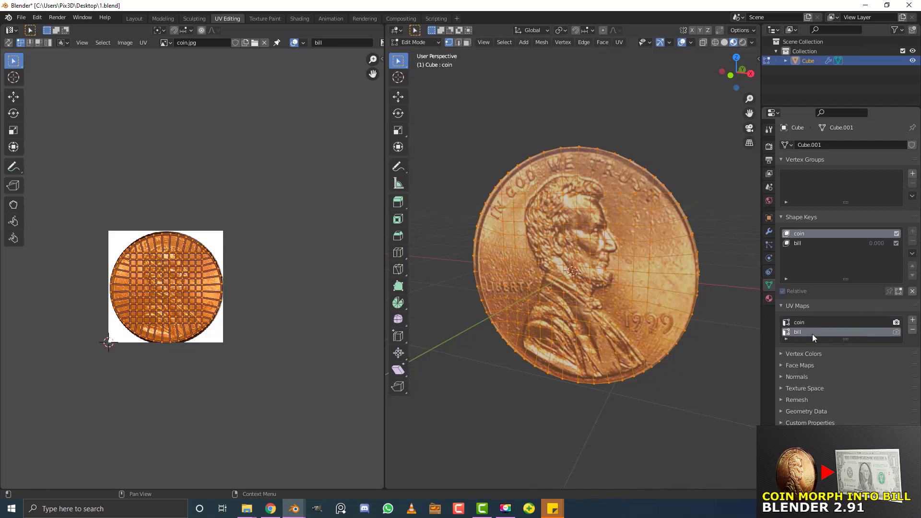
middle_click_drag(623, 239, 642, 245)
scroll(641, 244, "up", 1)
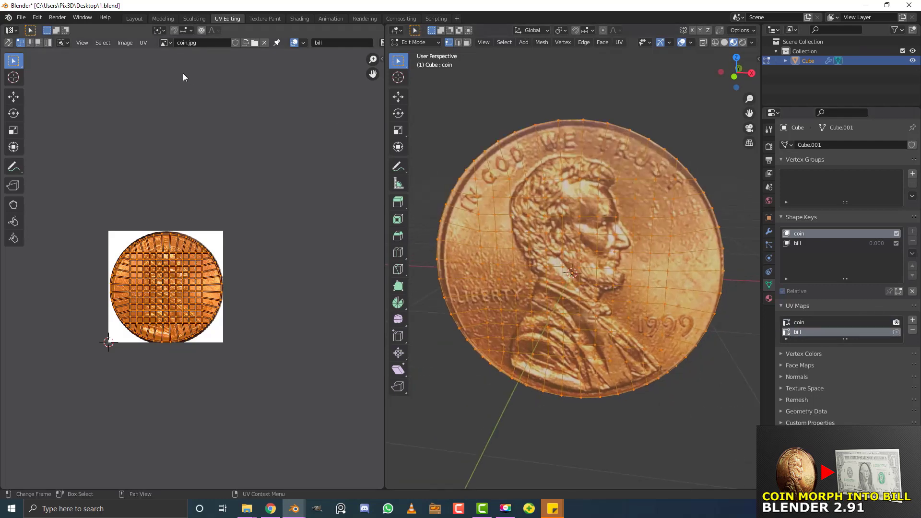
Replace coin.jpg in the UV editor with bill.jpg opened from the desktop
left_click(265, 43)
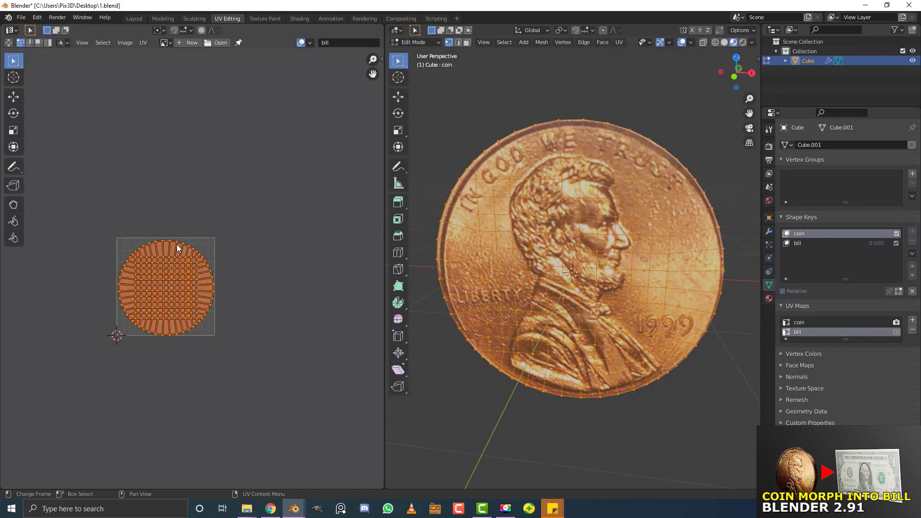
left_click(212, 42)
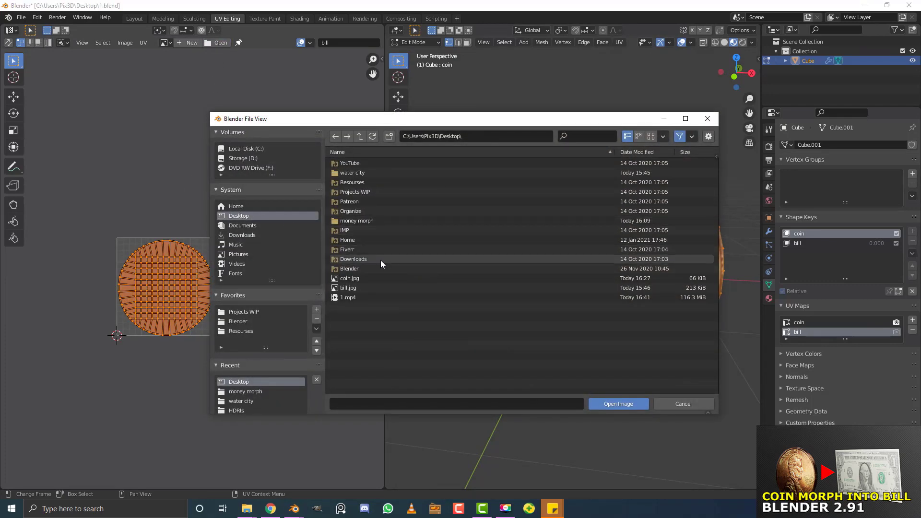
left_click(355, 287)
left_click(619, 404)
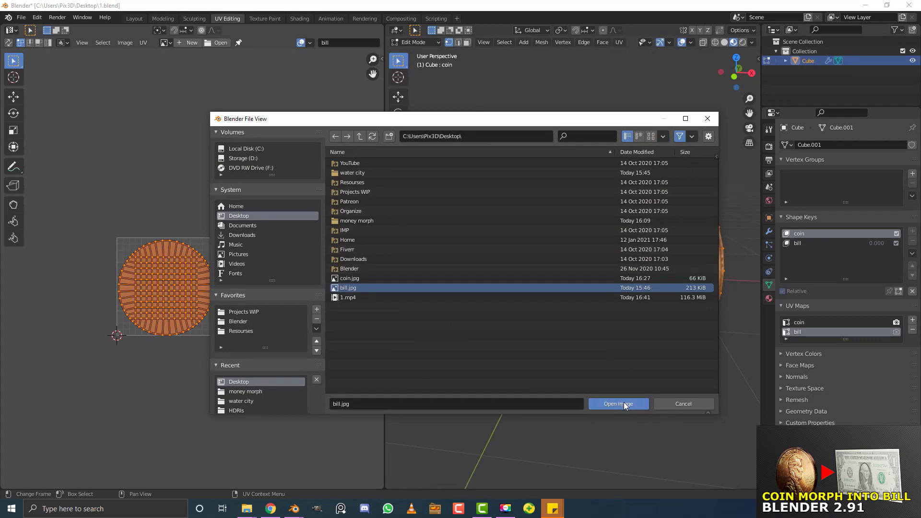
scroll(192, 269, "down", 2)
middle_click_drag(565, 260, 572, 260)
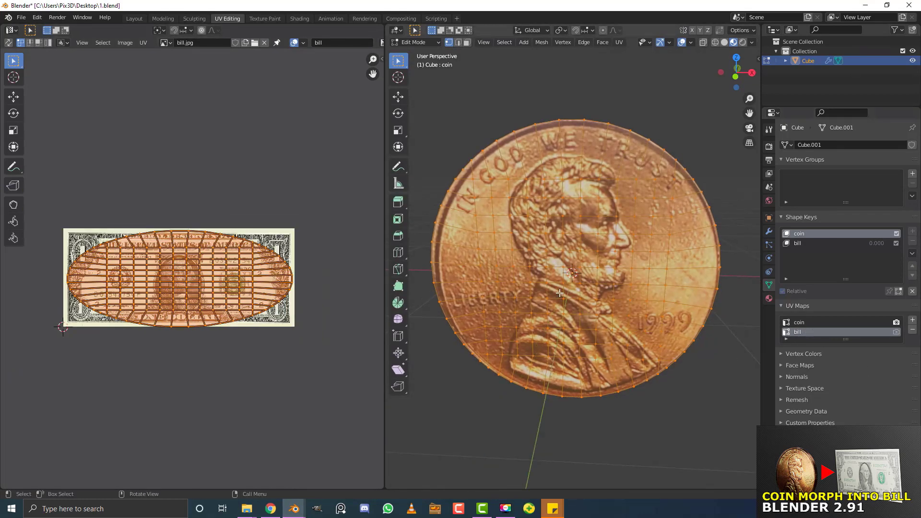
Switch to the bill shape key in front view and project its UVs from view
key("KP_1")
scroll(566, 272, "down", 2)
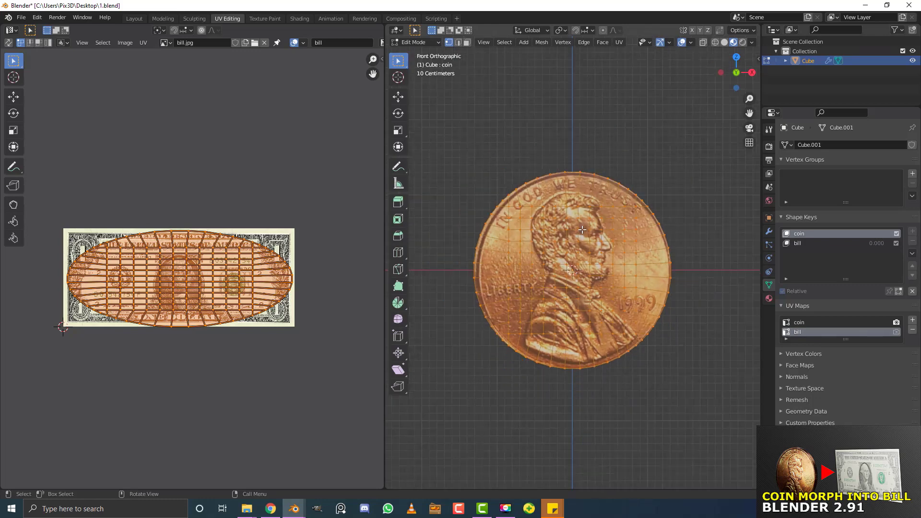
left_click(806, 243)
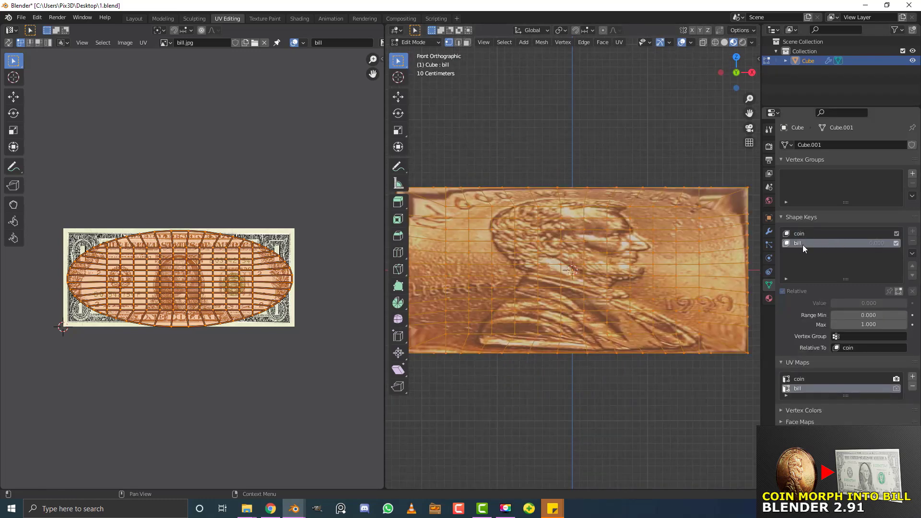
scroll(589, 243, "down", 4)
scroll(590, 244, "up", 1)
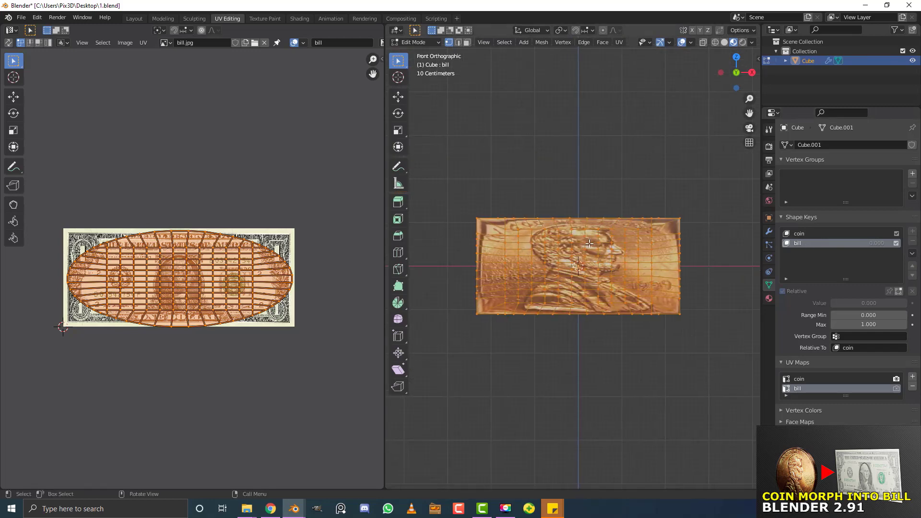
key("u")
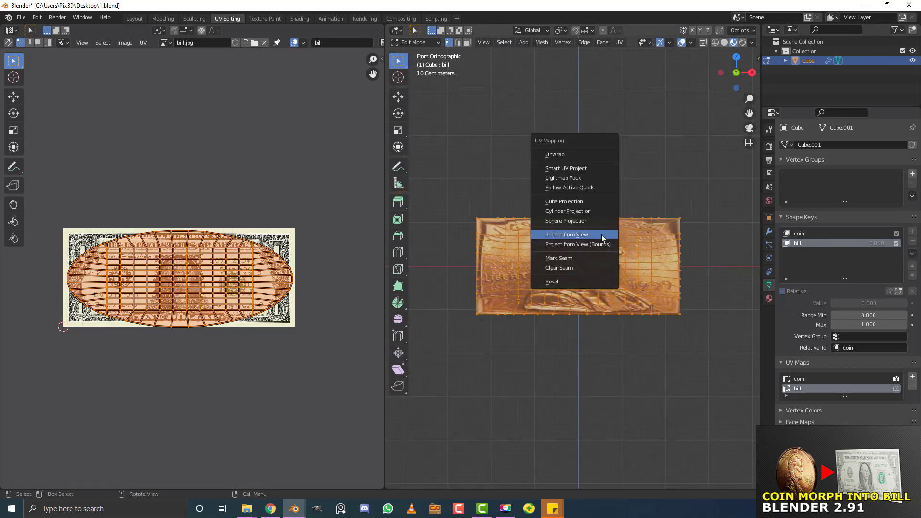
left_click(571, 234)
scroll(159, 287, "up", 2)
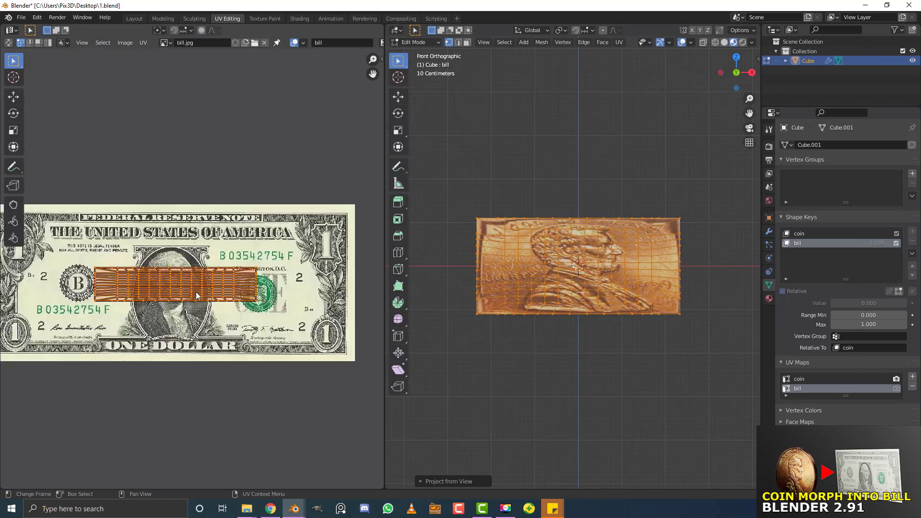
scroll(159, 287, "down", 2)
scroll(85, 250, "up", 2)
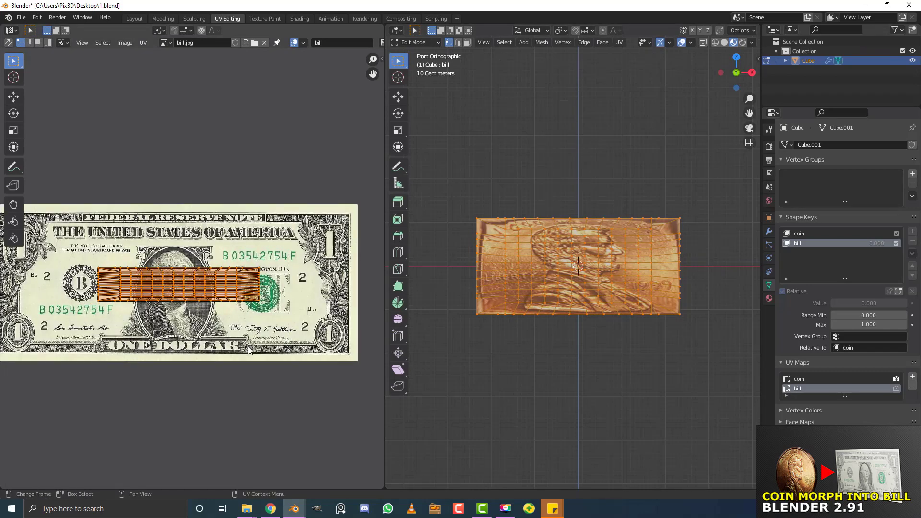
scroll(252, 353, "down", 2)
Enlarge, stretch vertically, shift left and widen the UVs to cover the dollar bill
key("s")
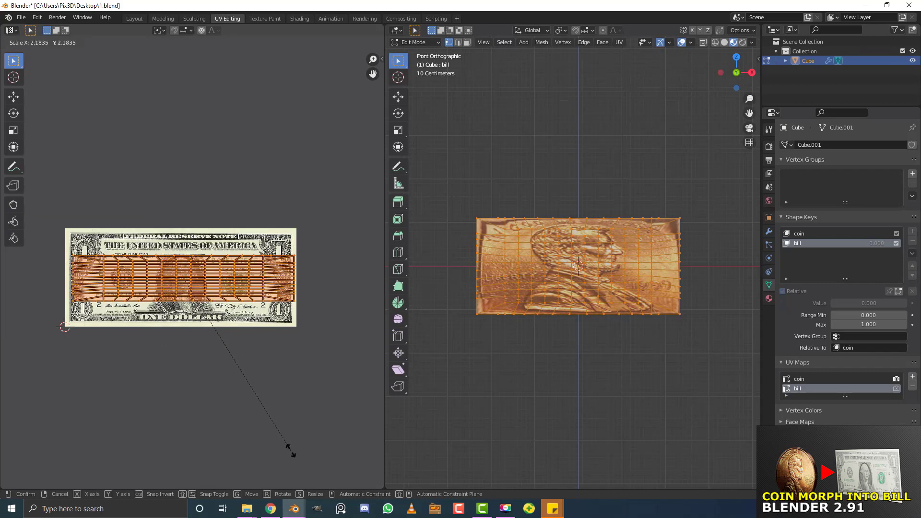
left_click(282, 417)
key("s")
key("y")
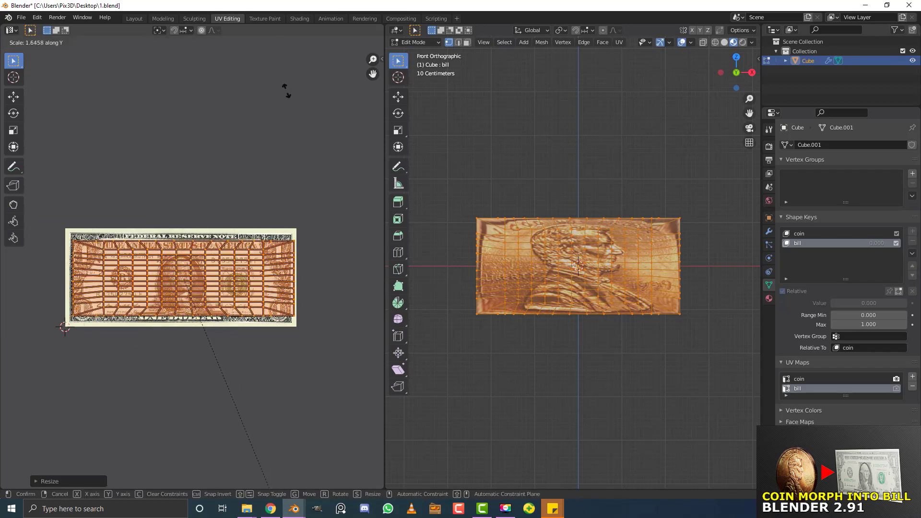
left_click(300, 159)
key("g")
key("x")
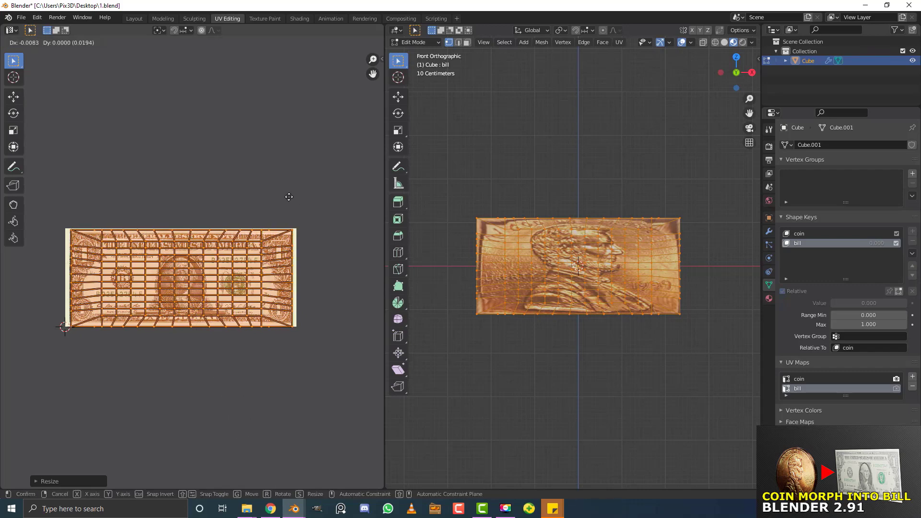
left_click(288, 197)
key("s")
key("x")
left_click(328, 246)
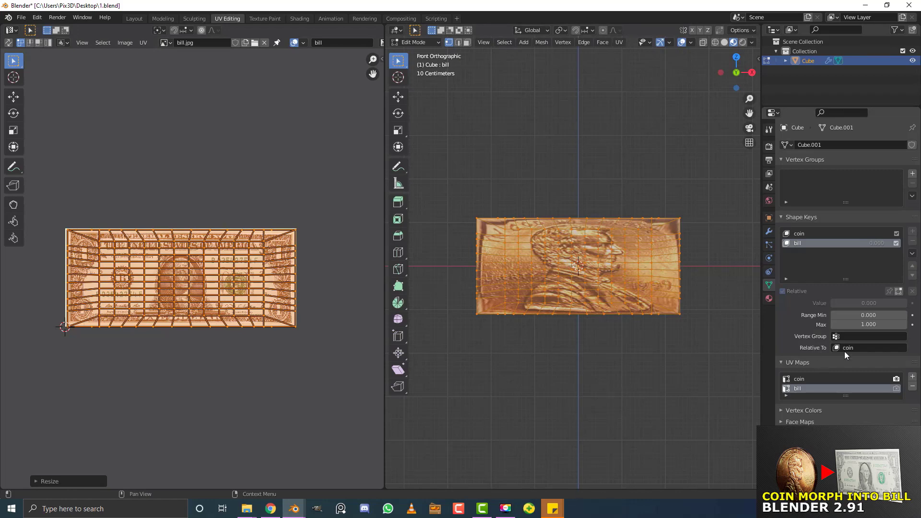
Back in Shading, spread out the UV Map, coin.jpg, Principled BSDF and Material Output nodes
left_click(299, 18)
scroll(353, 387, "down", 3)
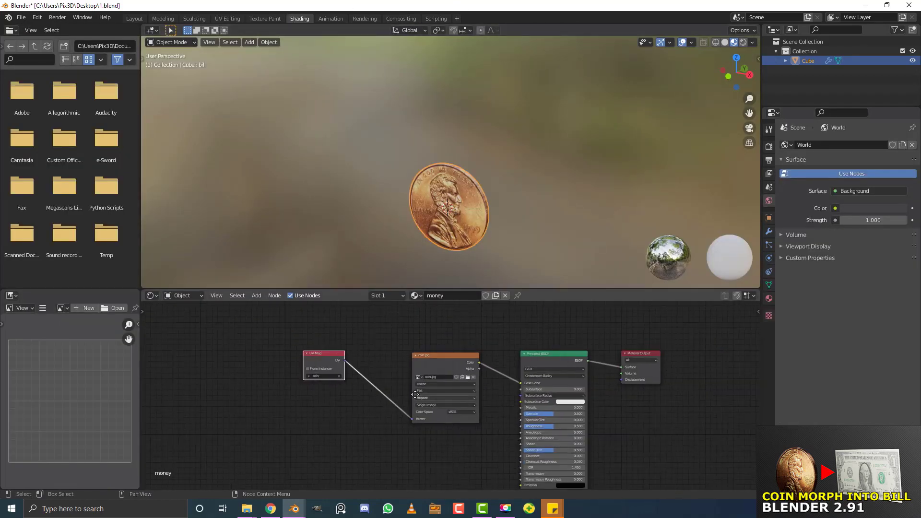
middle_click_drag(415, 394, 343, 361)
scroll(329, 385, "down", 1)
mouse_move(342, 410)
middle_mouse_down()
mouse_move(340, 383)
mouse_move(339, 428)
middle_mouse_up()
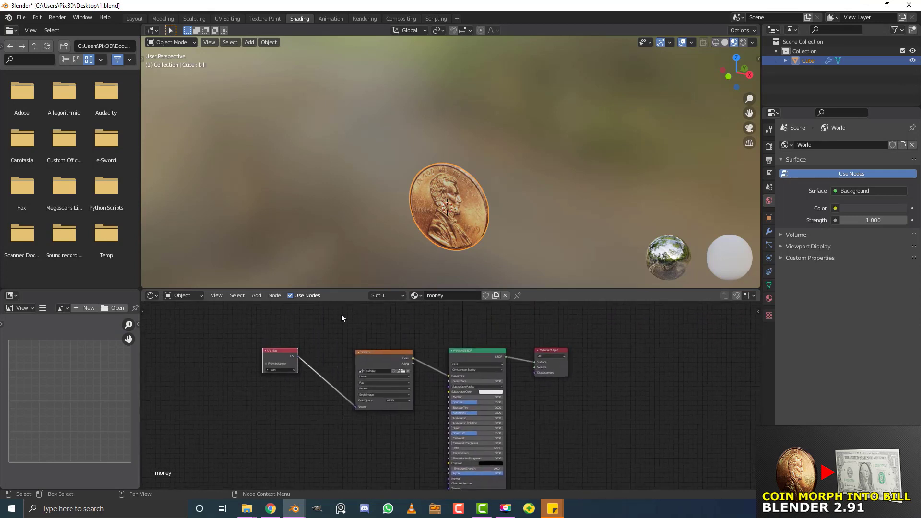
left_click_drag(341, 287, 342, 213)
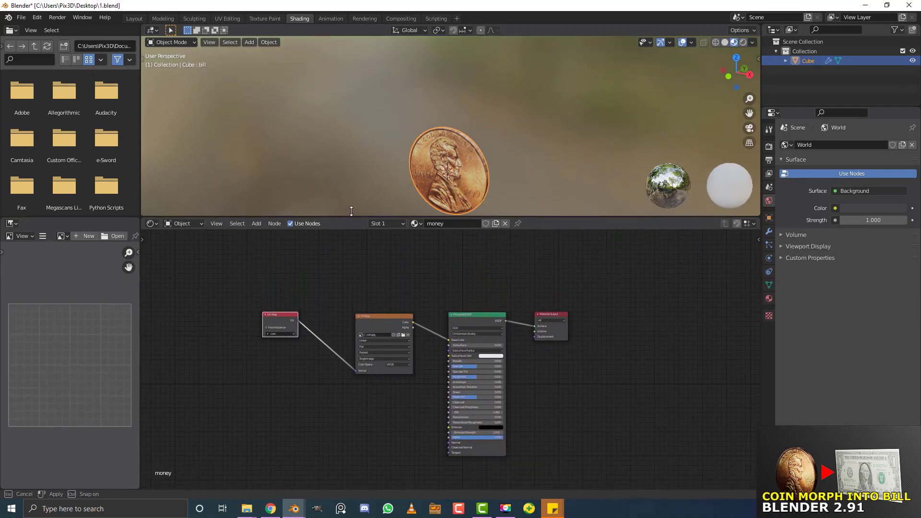
scroll(239, 320, "up", 3)
left_click_drag(265, 271, 210, 309)
left_click_drag(385, 274, 259, 253)
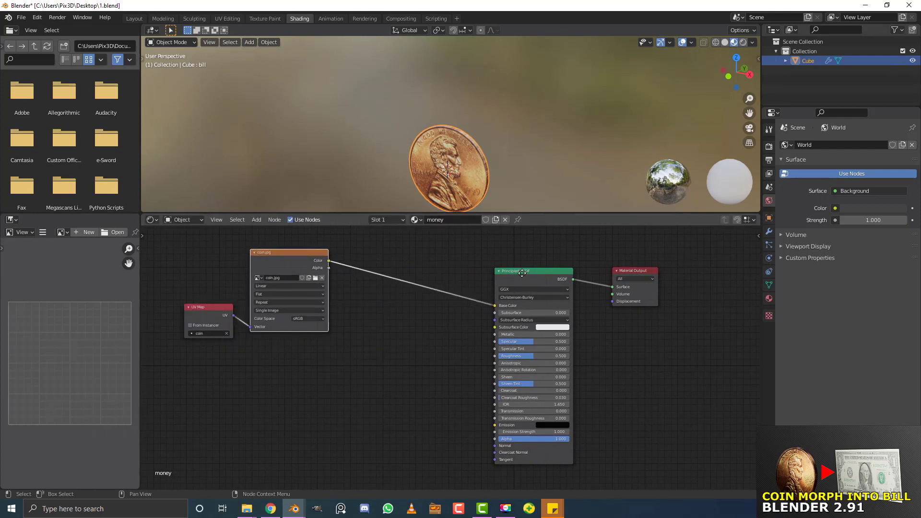
left_click_drag(527, 274, 383, 245)
left_click_drag(629, 271, 659, 293)
Duplicate the UV Map, image and BSDF nodes below the originals
left_click_drag(508, 429, 178, 232)
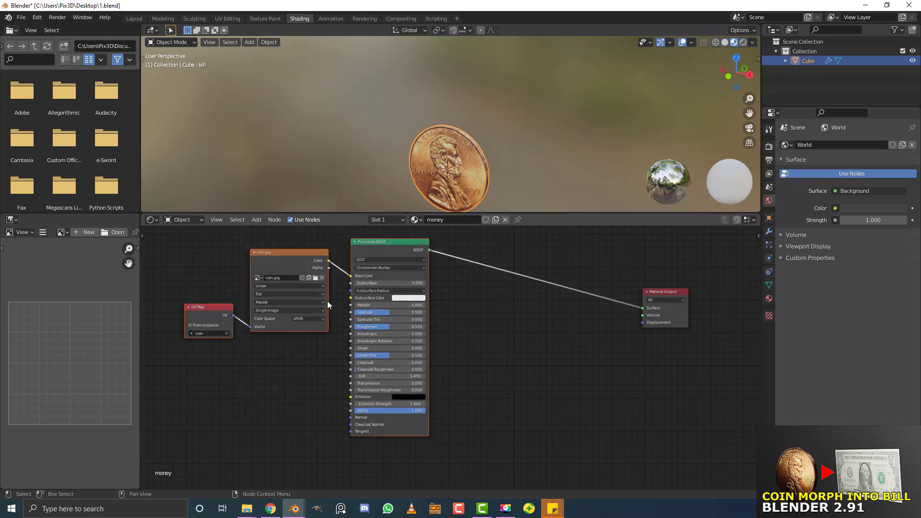
scroll(330, 307, "down", 2)
middle_click_drag(336, 334, 393, 332)
key("g")
left_click(330, 302)
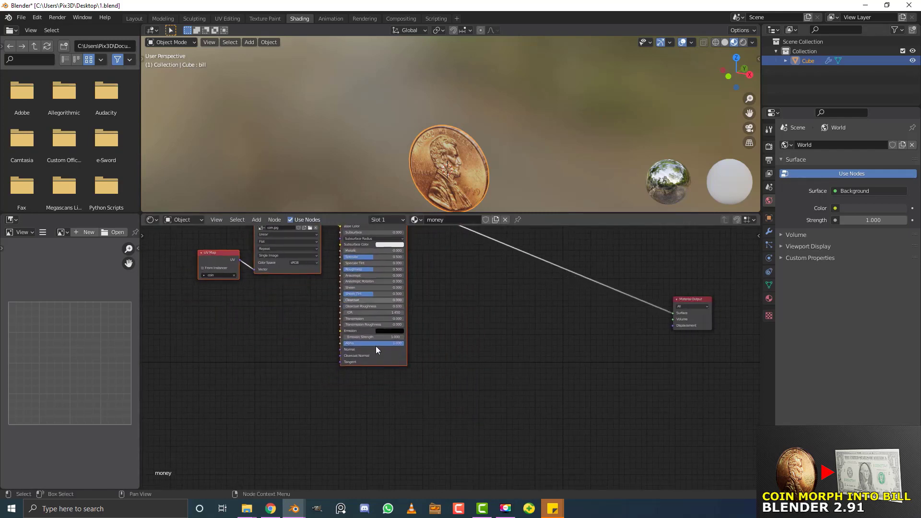
scroll(376, 347, "down", 2)
middle_click_drag(356, 371, 375, 315)
scroll(358, 254, "up", 1)
key("shift+d")
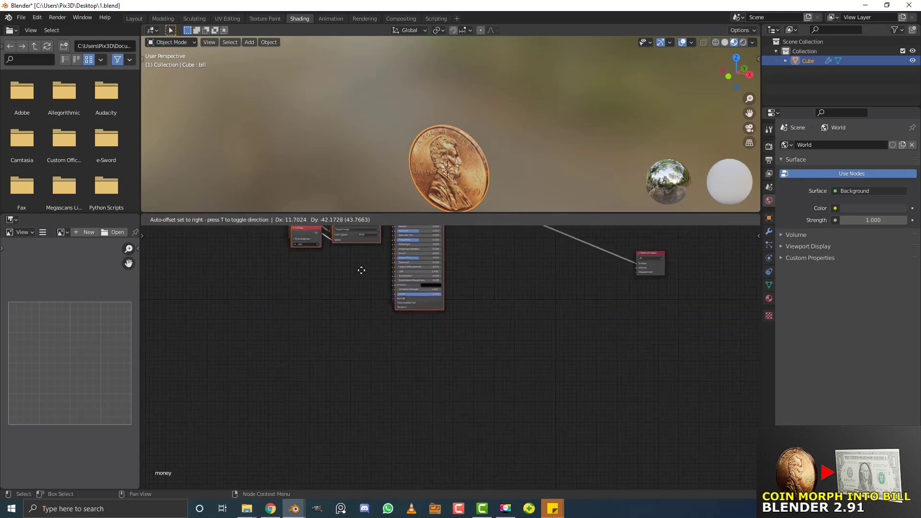
left_click(361, 392)
Set the copied image node to bill.jpg and the copied UV Map node to the bill UV map
scroll(248, 325, "up", 2)
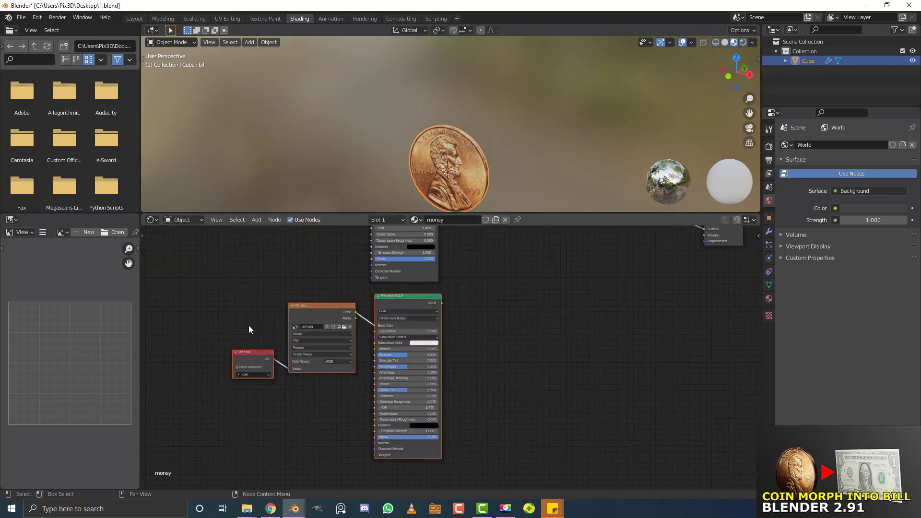
middle_click_drag(248, 326, 288, 323)
scroll(392, 301, "up", 2)
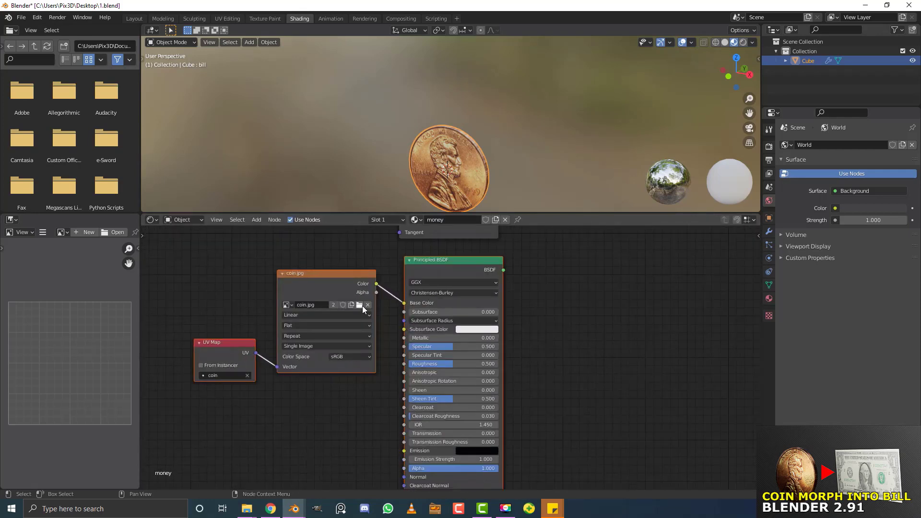
left_click(286, 304)
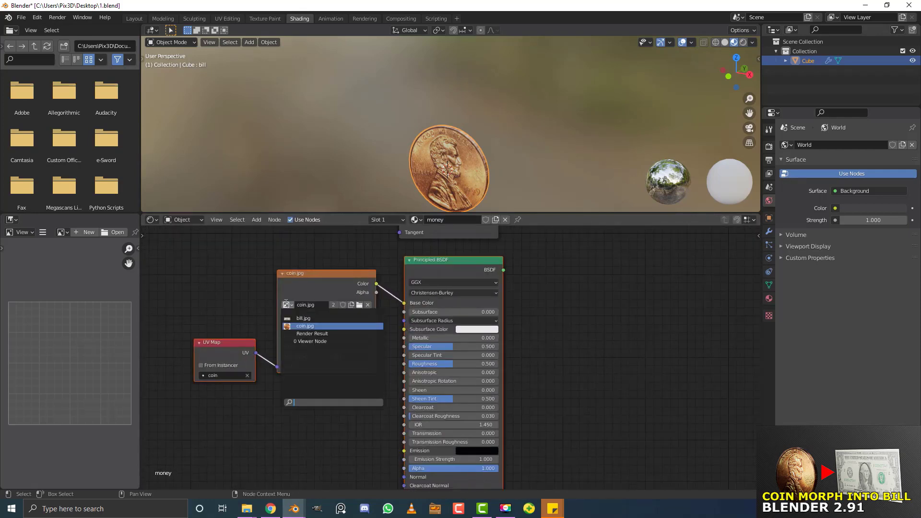
left_click(304, 319)
middle_click_drag(275, 377, 328, 389)
scroll(328, 389, "up", 1)
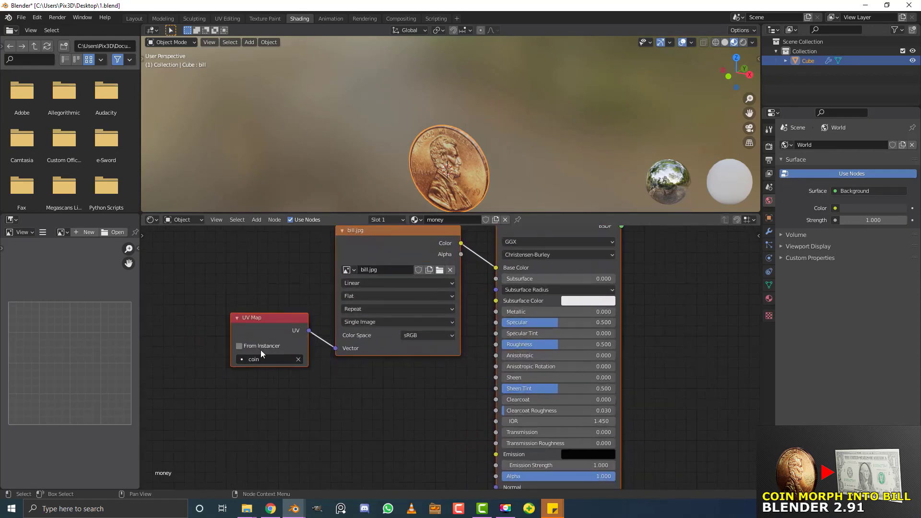
left_click(257, 359)
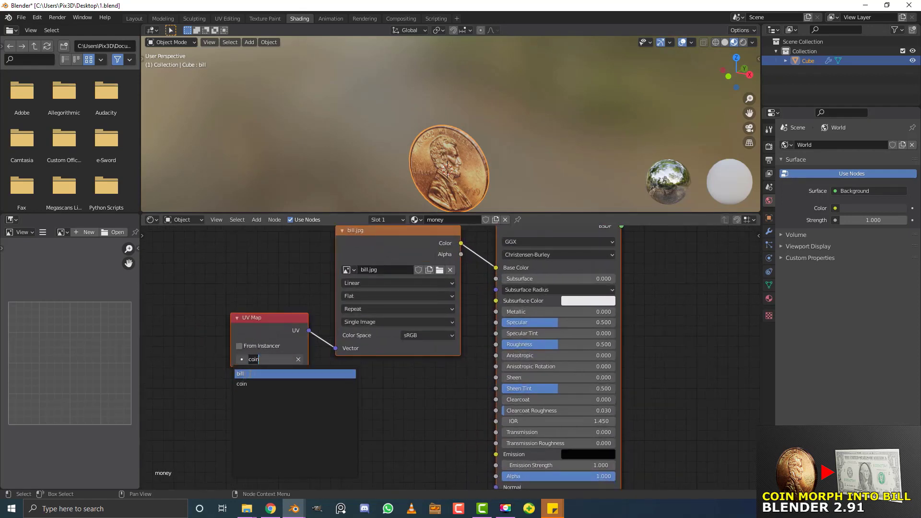
left_click(256, 375)
Connect the bill Principled BSDF to the Material Output Surface input
scroll(633, 349, "down", 2)
middle_click_drag(636, 283, 494, 343)
middle_click_drag(472, 301, 323, 375)
scroll(349, 355, "down", 3)
left_click_drag(287, 402, 617, 308)
scroll(490, 106, "up", 4)
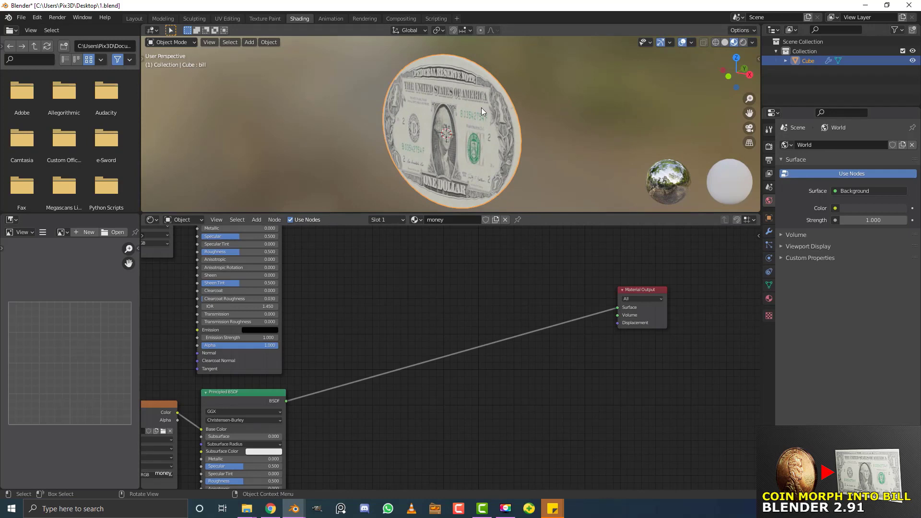
Add a Mix Shader node, found by searching 'mix', to the node editor
scroll(446, 300, "down", 3)
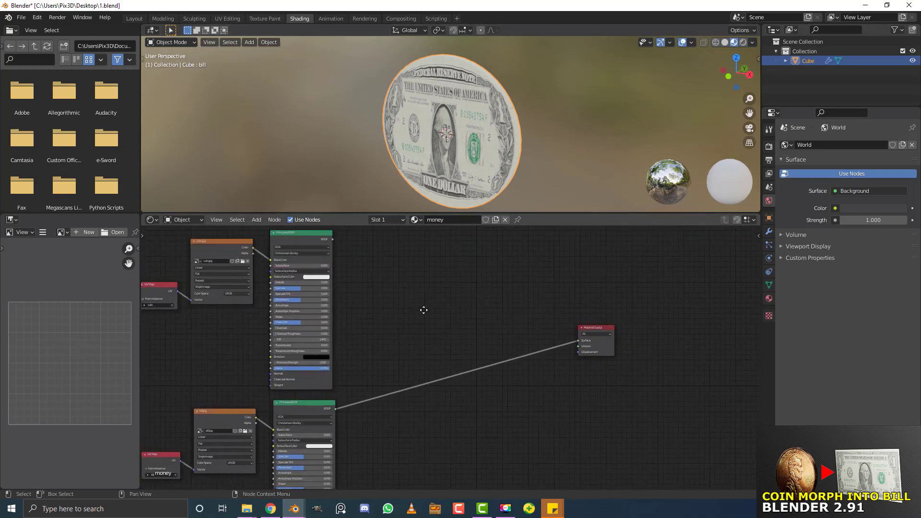
scroll(440, 318, "up", 2)
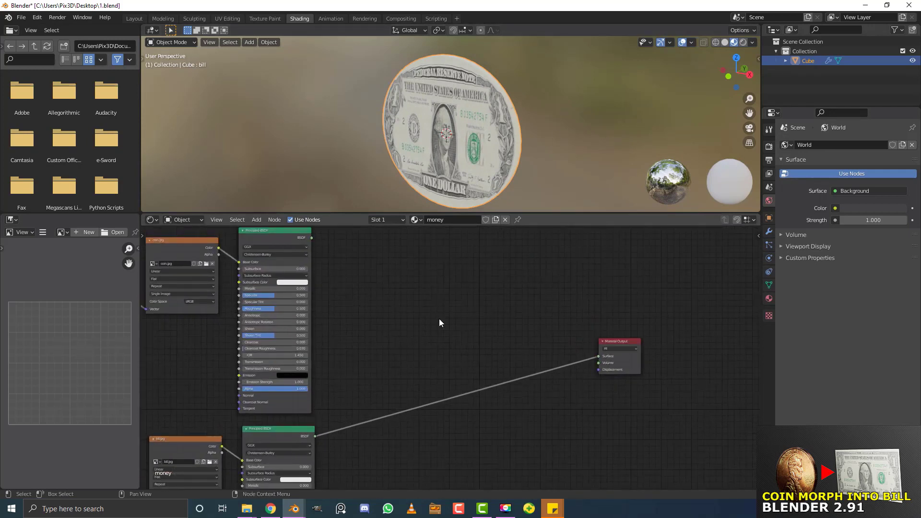
key("shift+a")
left_click(439, 318)
type("mix")
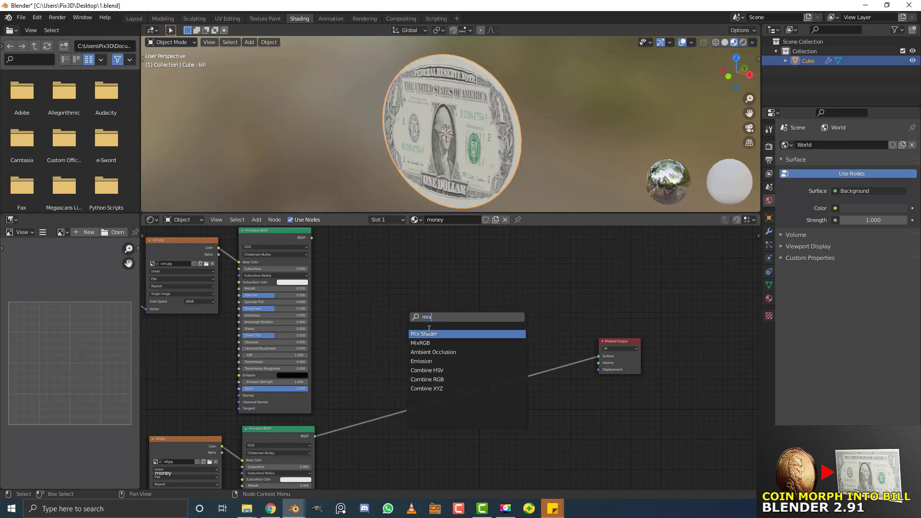
left_click(425, 334)
left_click(501, 338)
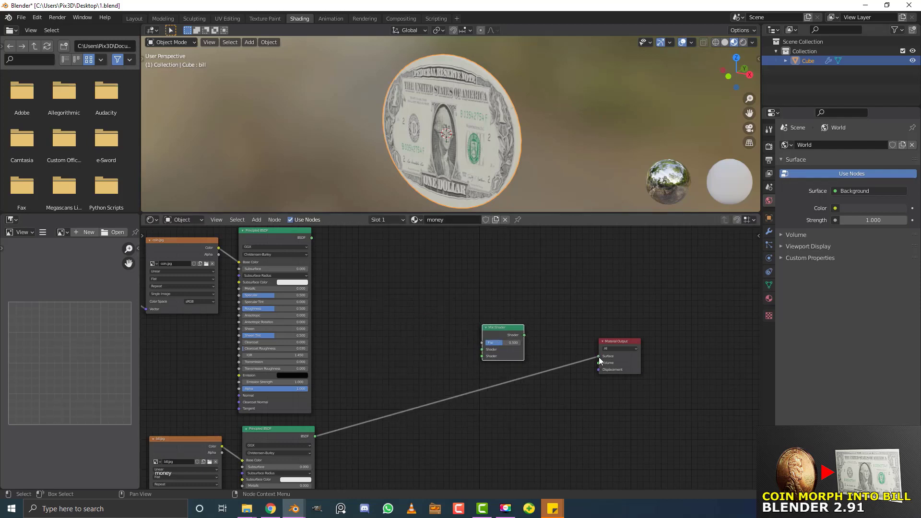
Feed the coin and bill BSDFs into the Mix Shader and its output into Material Output Surface
left_click_drag(599, 357, 481, 356)
middle_click_drag(424, 284, 411, 329)
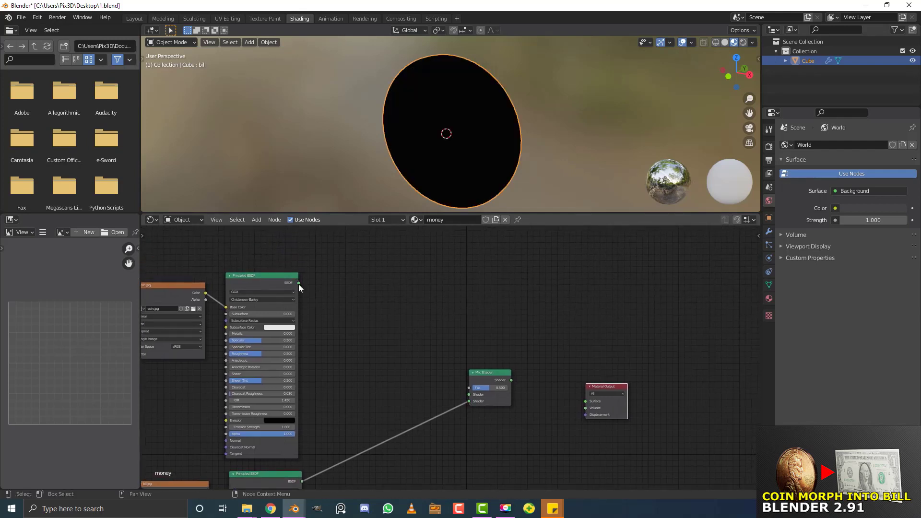
left_click_drag(298, 284, 469, 395)
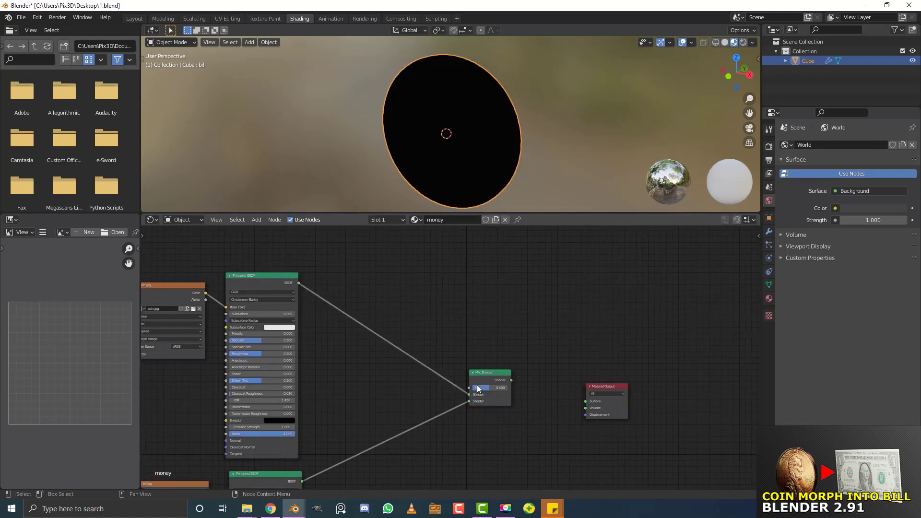
middle_click_drag(522, 373, 474, 341)
scroll(473, 341, "up", 2)
left_click_drag(469, 339, 570, 368)
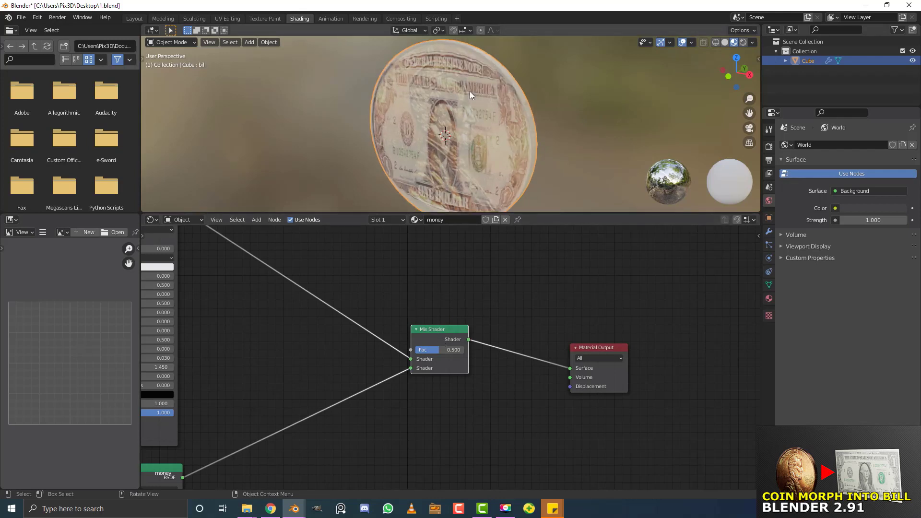
Set the Mix Shader Fac to 0.000 and split a new editor area off the 3D view
scroll(471, 91, "up", 1)
left_click_drag(452, 353, 417, 350)
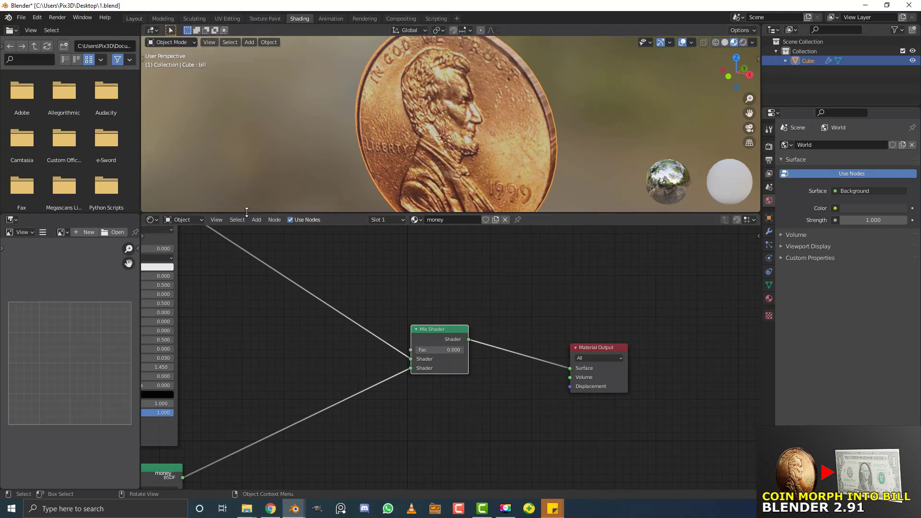
left_click_drag(246, 213, 244, 294)
scroll(435, 383, "down", 2)
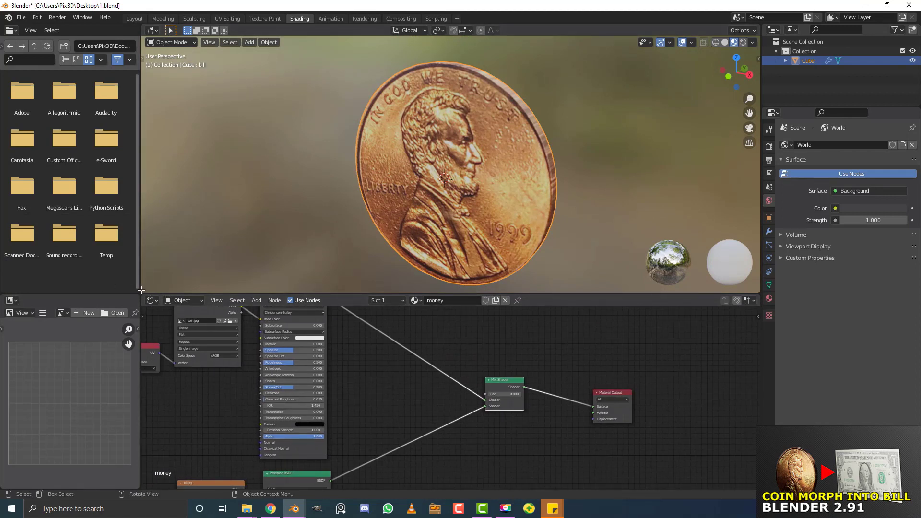
left_click_drag(141, 289, 148, 242)
left_click(151, 250)
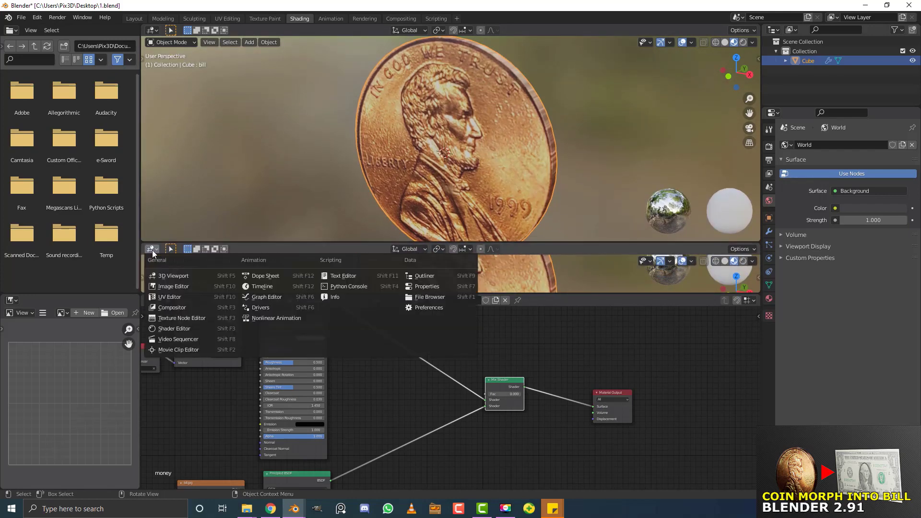
Make the new area a Timeline, put the playhead at frame 10, and show the Object Data shape keys
left_click(257, 286)
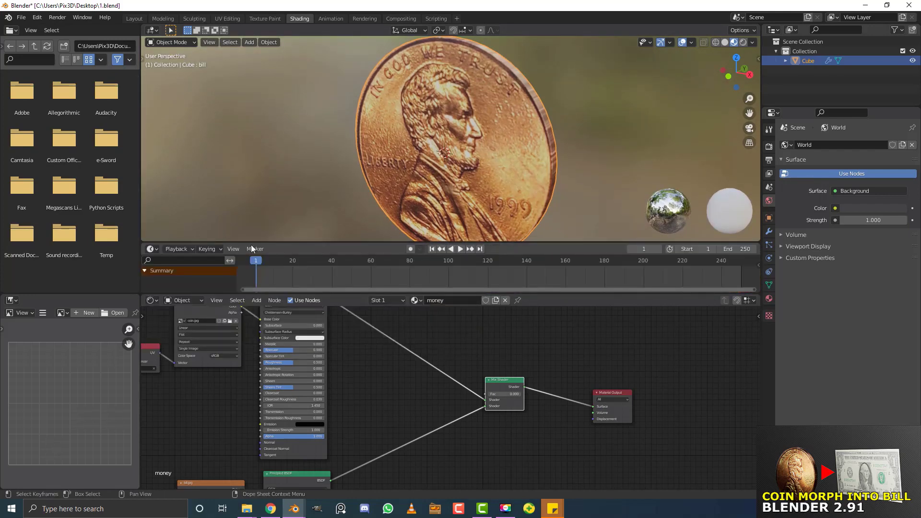
left_click_drag(141, 124, 80, 133)
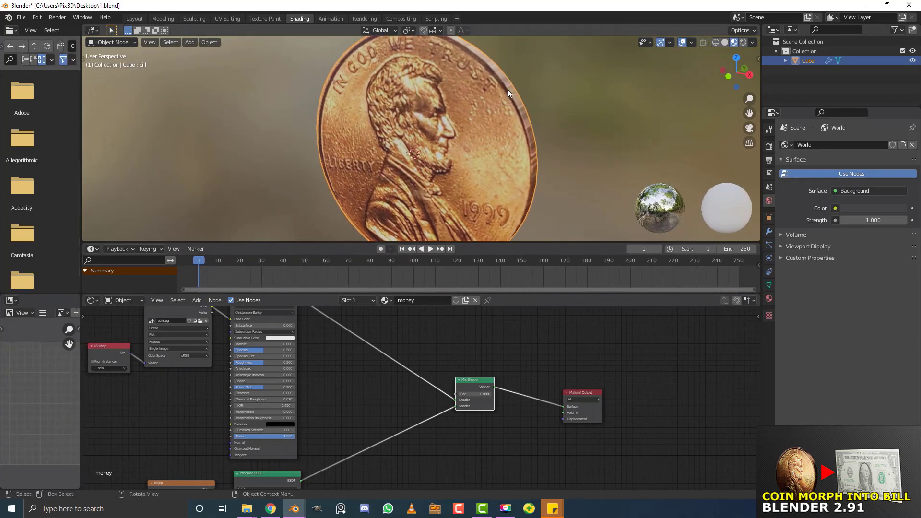
scroll(508, 89, "down", 4)
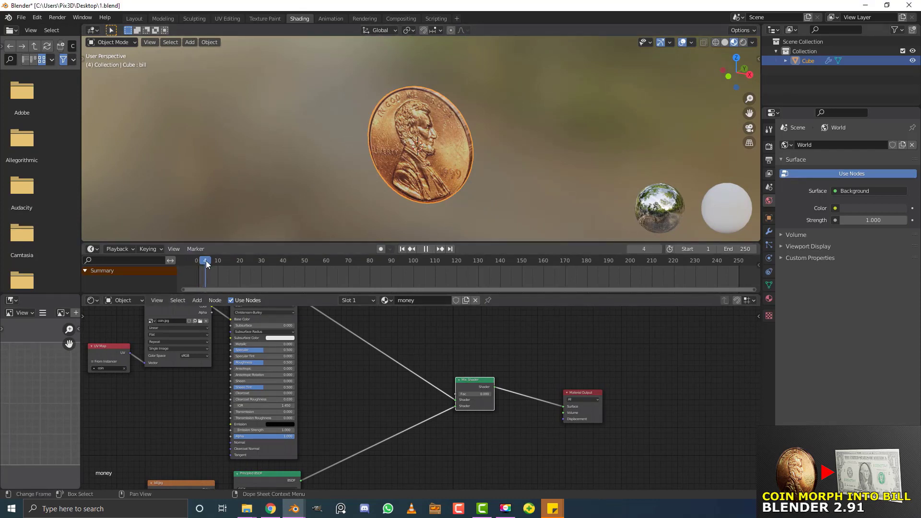
left_click_drag(206, 260, 223, 270)
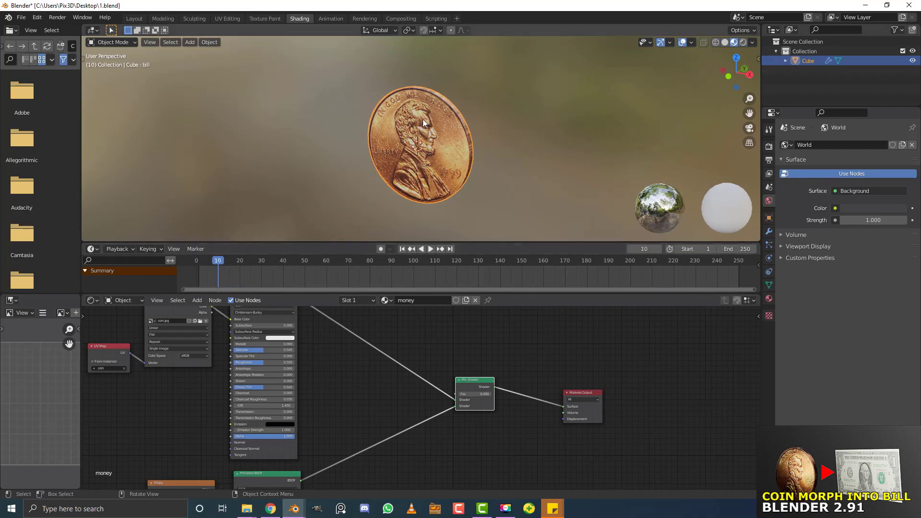
scroll(449, 143, "up", 1)
middle_click_drag(449, 143, 456, 143)
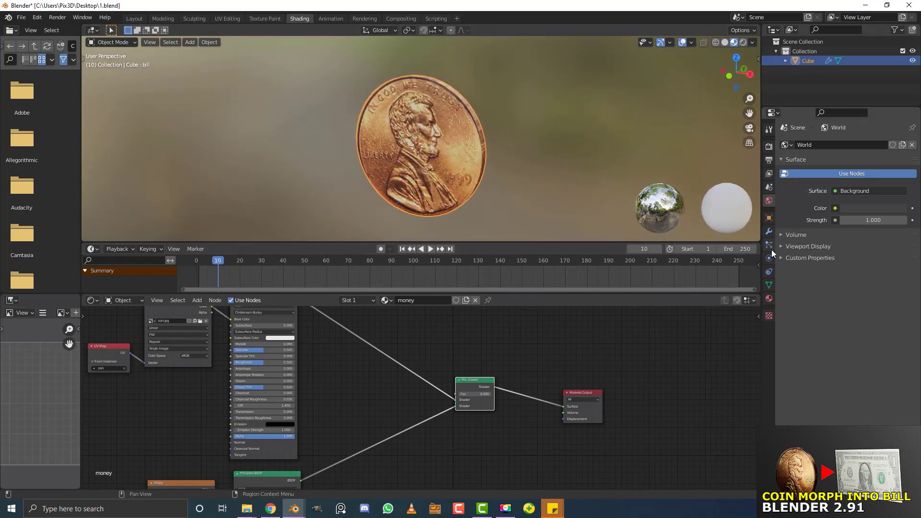
left_click(770, 288)
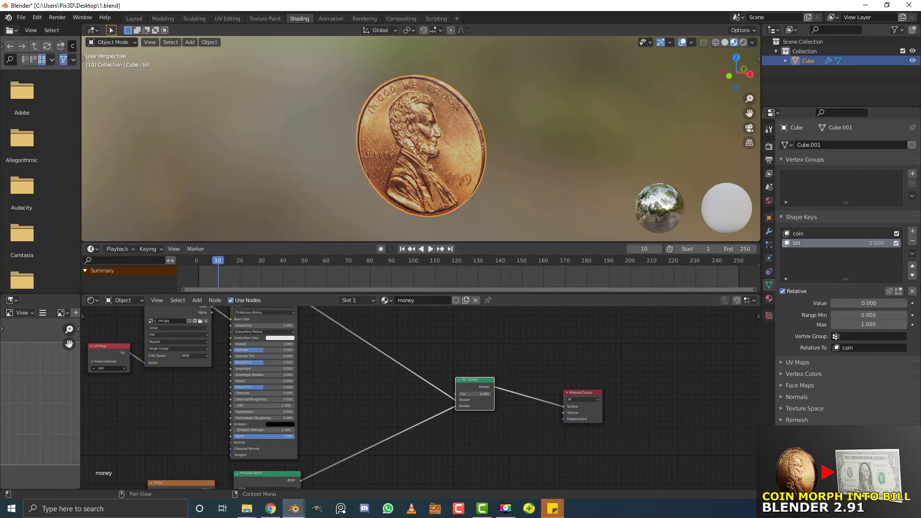
Keyframe the bill shape value at frame 10, then raise it to full at frame 50
left_click(913, 304)
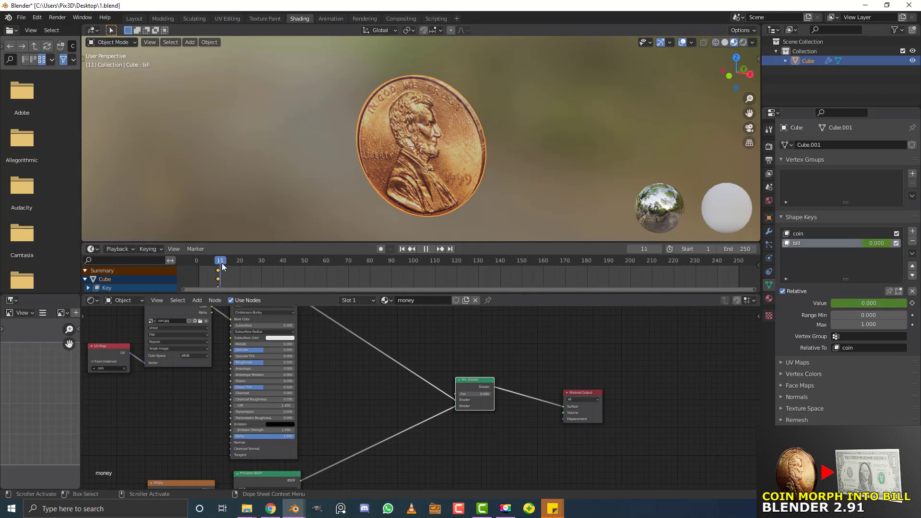
key("space")
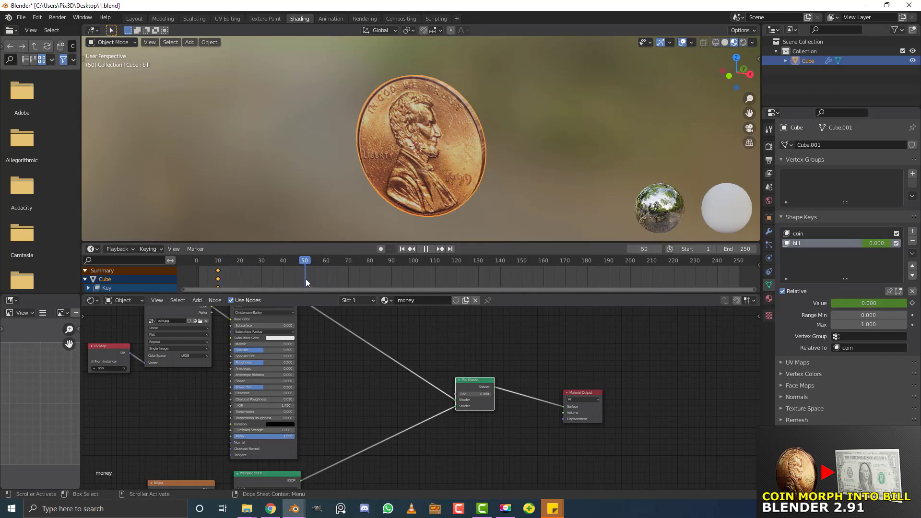
key("space")
left_click_drag(869, 303, 918, 309)
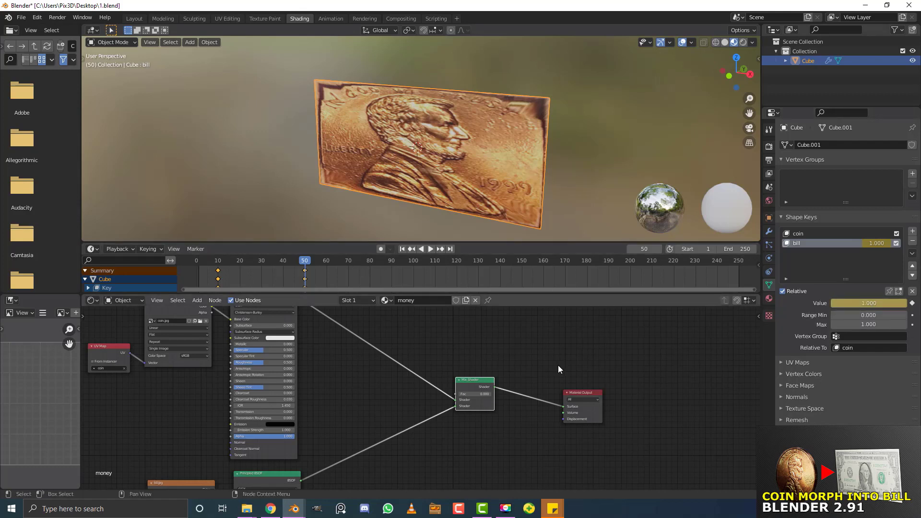
Keyframe the bill value at frame 80, then set it back to 0 at frame 120
left_click_drag(302, 262, 304, 263)
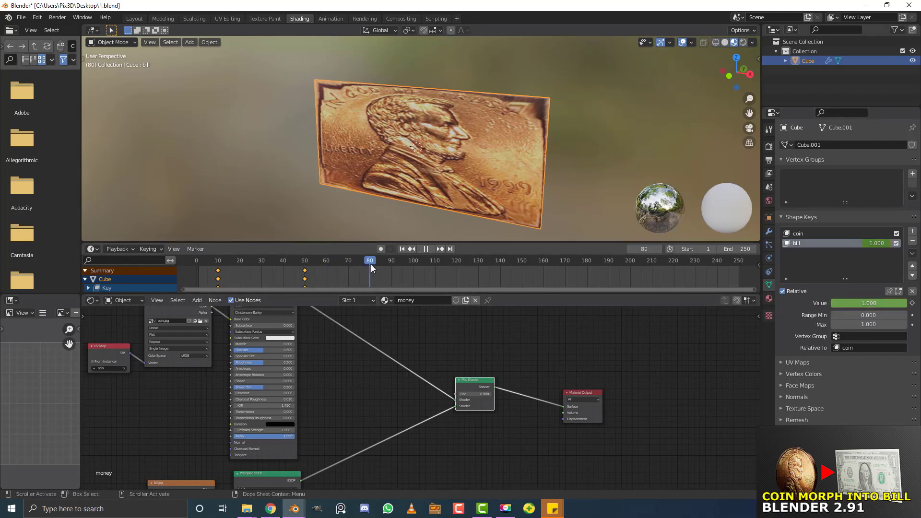
left_click_drag(370, 264, 371, 264)
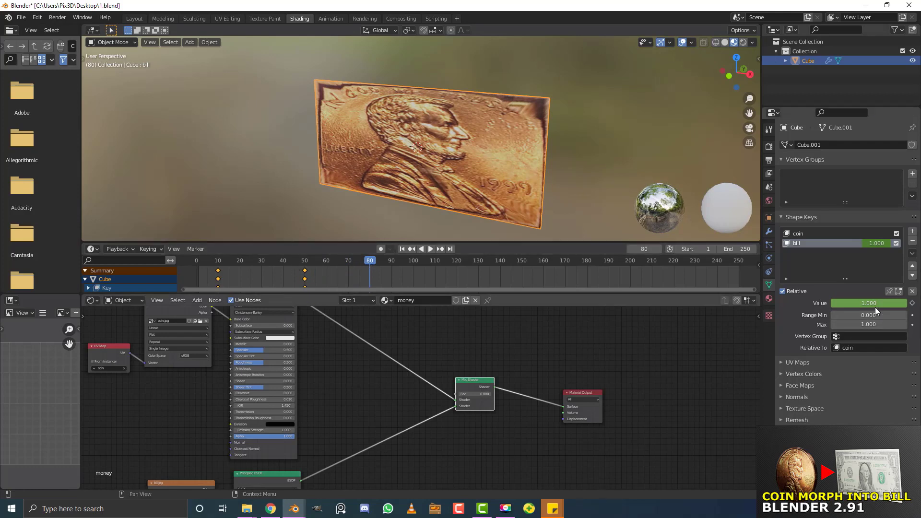
left_click(912, 303)
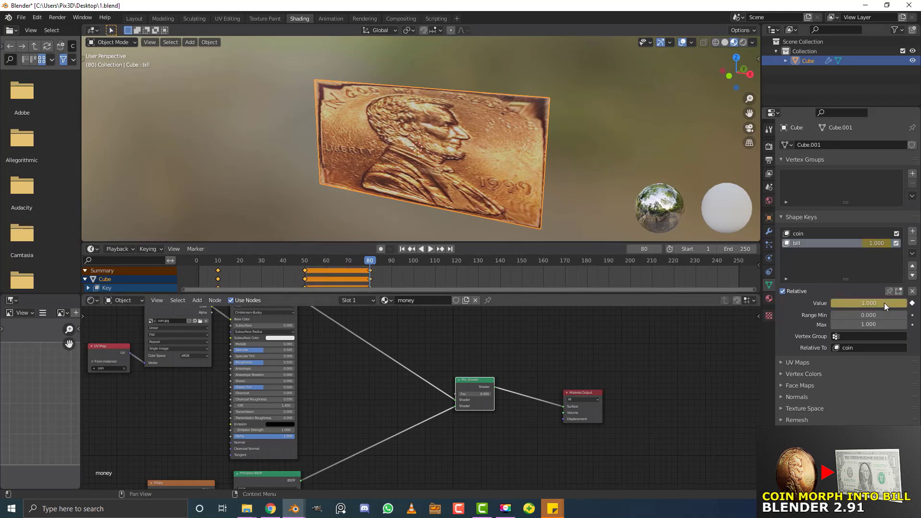
left_click_drag(367, 263, 319, 267)
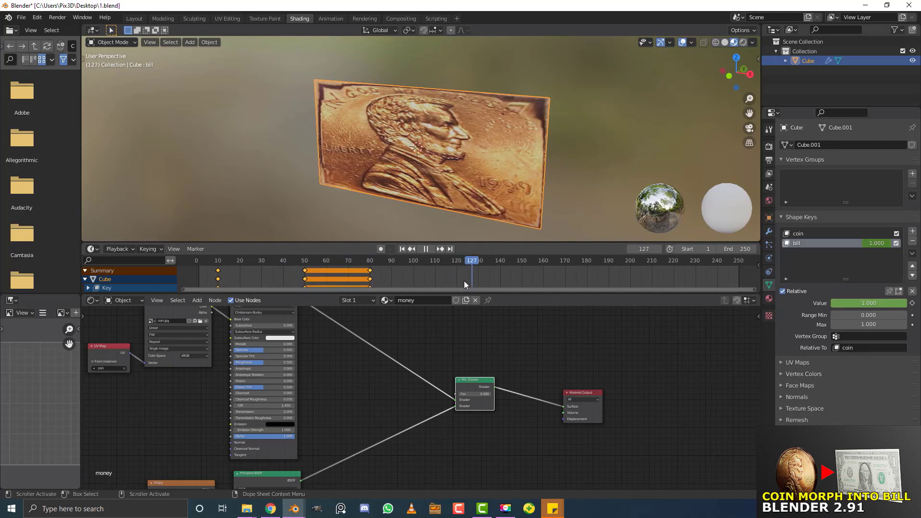
key("Escape")
left_click_drag(874, 303, 833, 304)
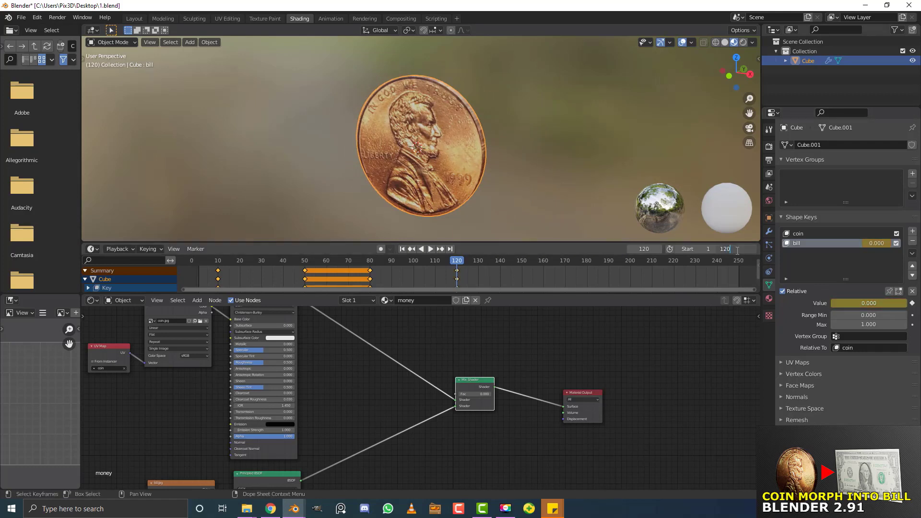
Set the end frame to 120, enlarge the timeline, and play the morph from frame 1 to 40
key("Return")
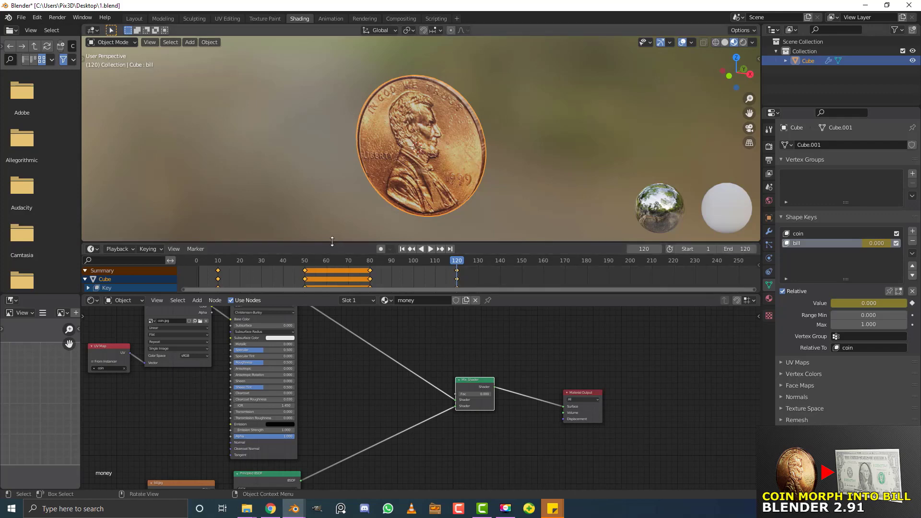
left_click_drag(339, 242, 342, 212)
left_click_drag(454, 232, 197, 251)
key("space")
key("space")
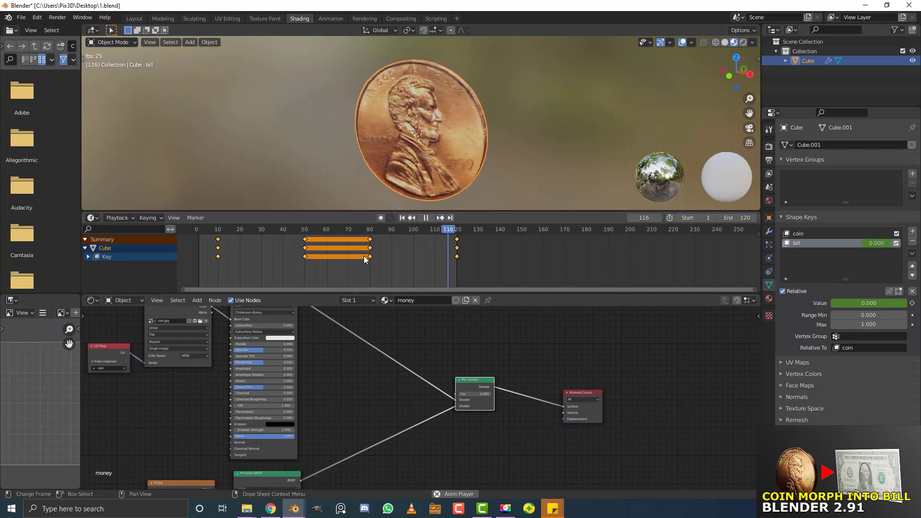
key("space")
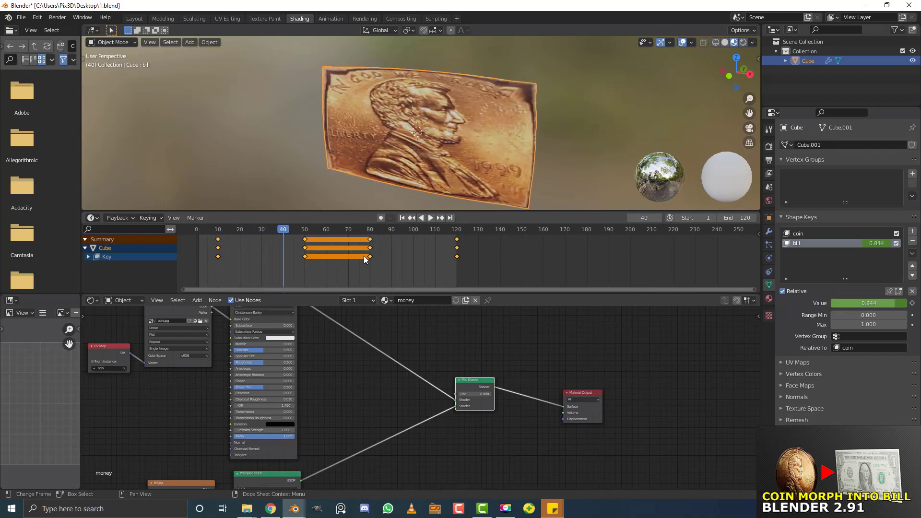
scroll(351, 406, "up", 2, "shift")
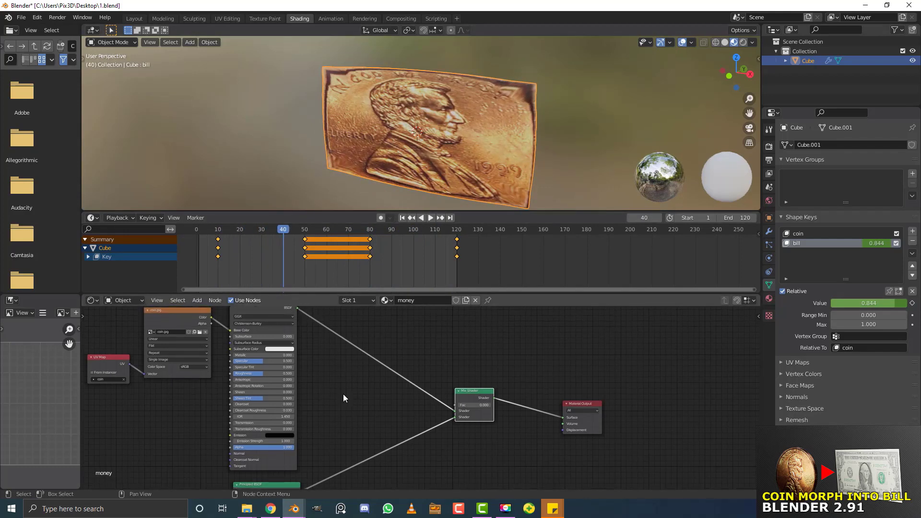
Keyframe the Mix Shader Fac at 0 on frame 10
left_click_drag(285, 232, 218, 241)
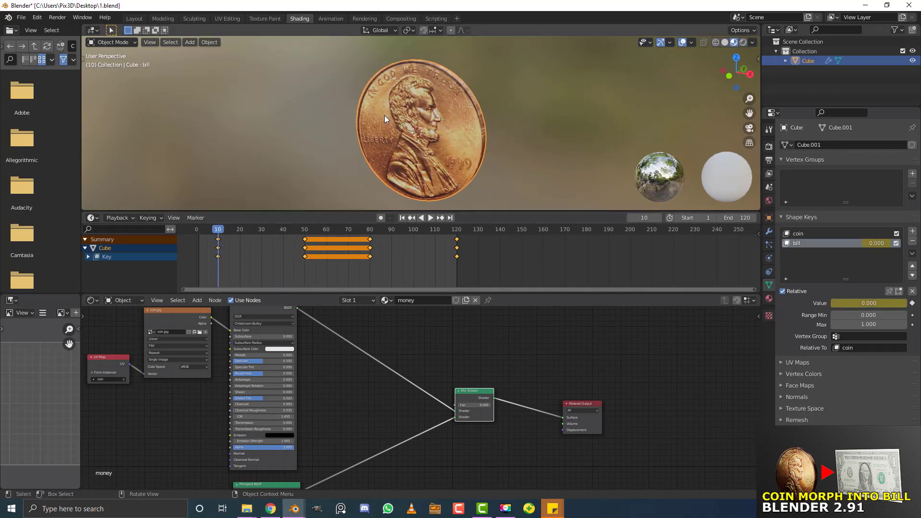
scroll(435, 117, "up", 2)
scroll(492, 413, "up", 8)
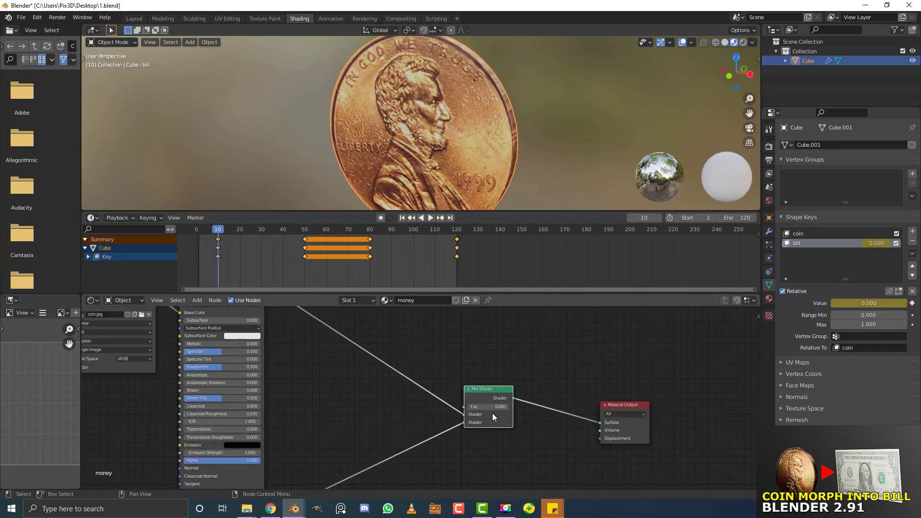
middle_click_drag(546, 412, 429, 400)
scroll(415, 406, "up", 1)
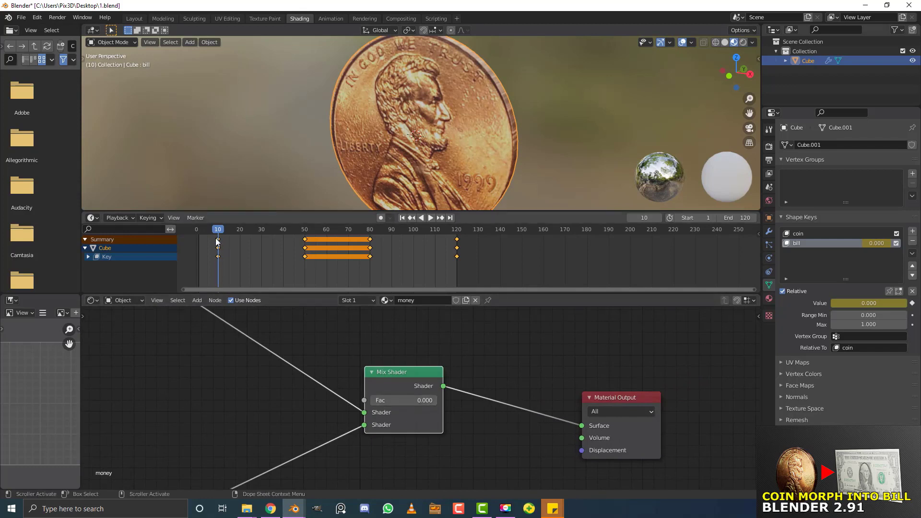
left_click_drag(389, 373, 365, 374)
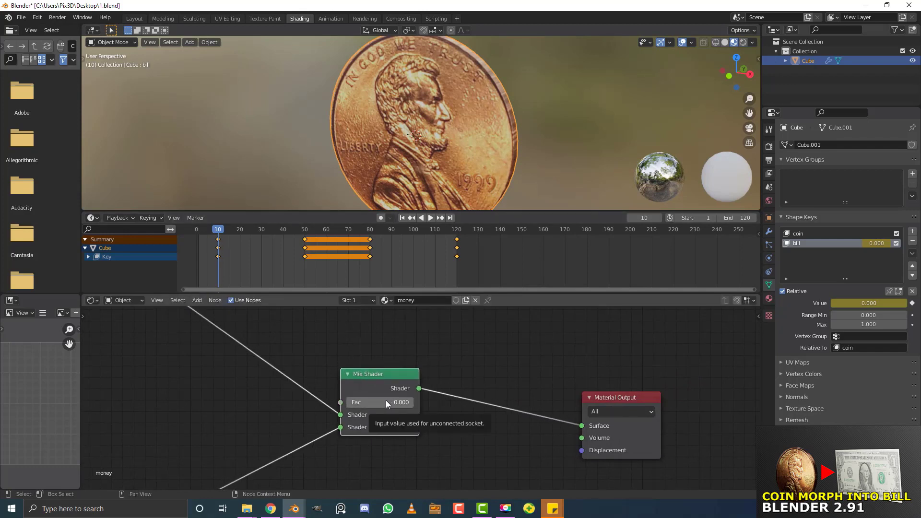
key("i")
Set the Mix Shader Fac to 1 and keyframe it on frame 50
key("space")
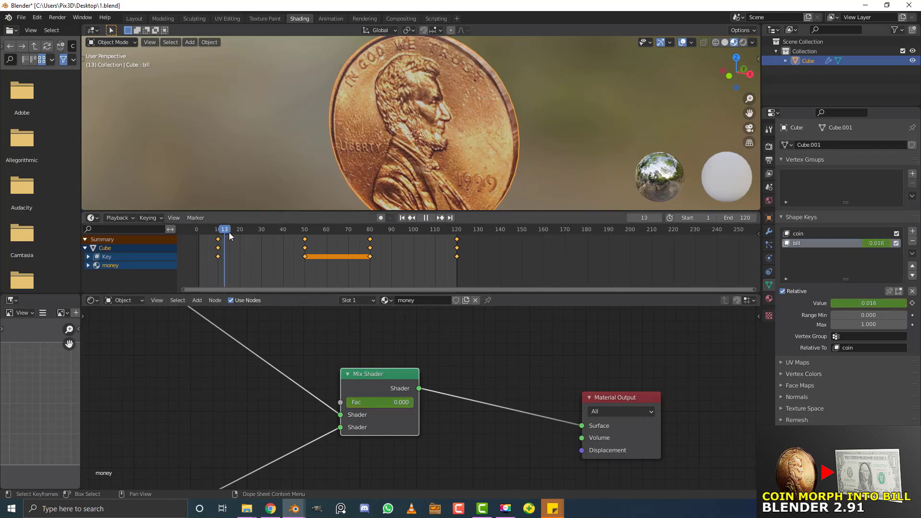
key("space")
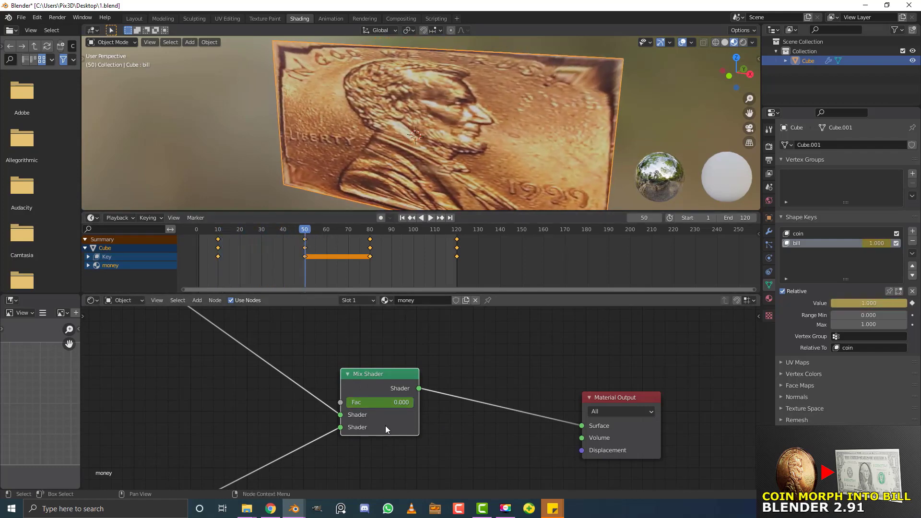
left_click(373, 401)
type("1")
key("Return")
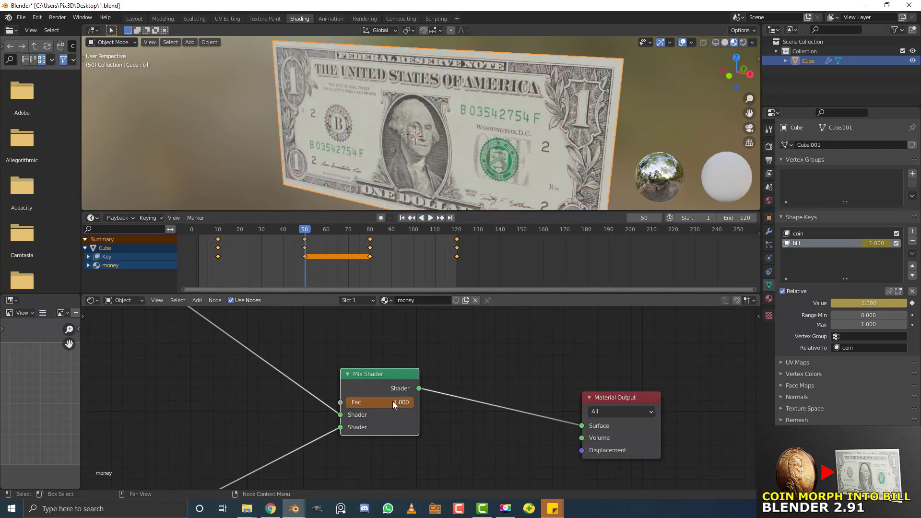
key("i")
Keyframe Fac at 1 on frame 80 and at 0 on frame 120, then return to frame 1
key("space")
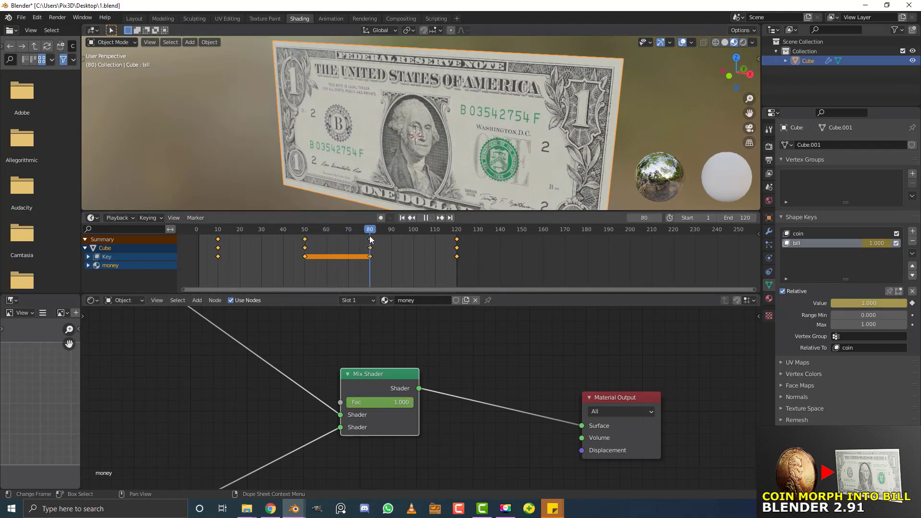
key("space")
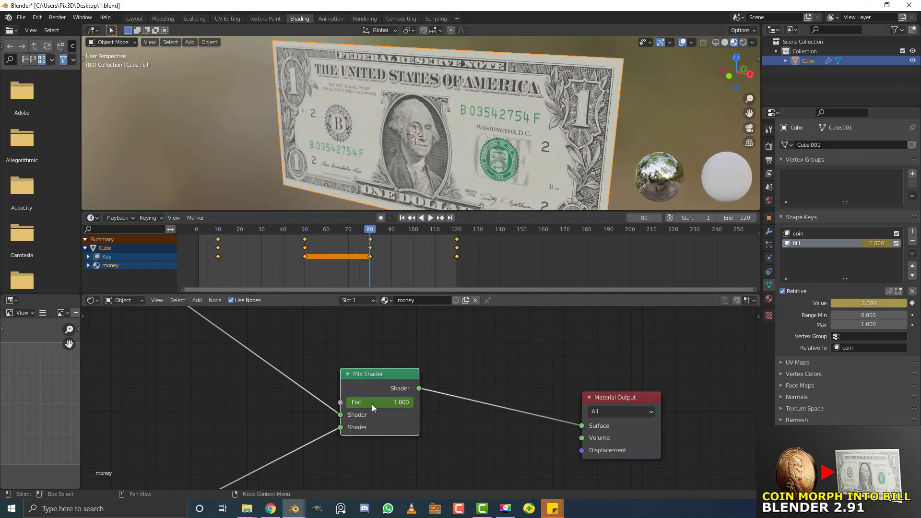
key("i")
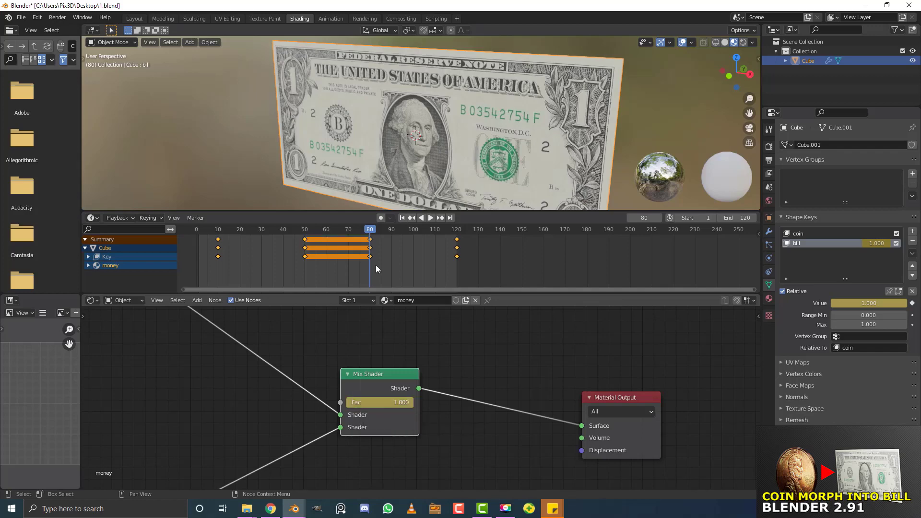
key("space")
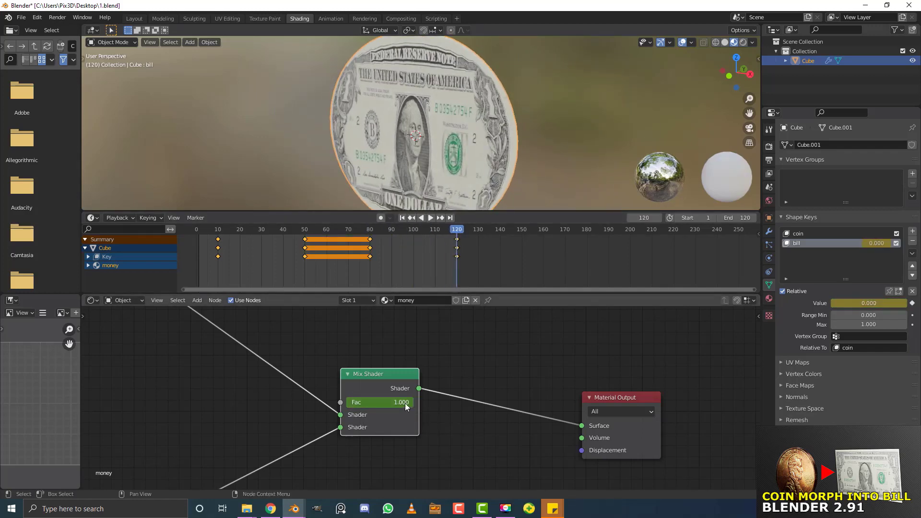
left_click_drag(407, 404, 337, 404)
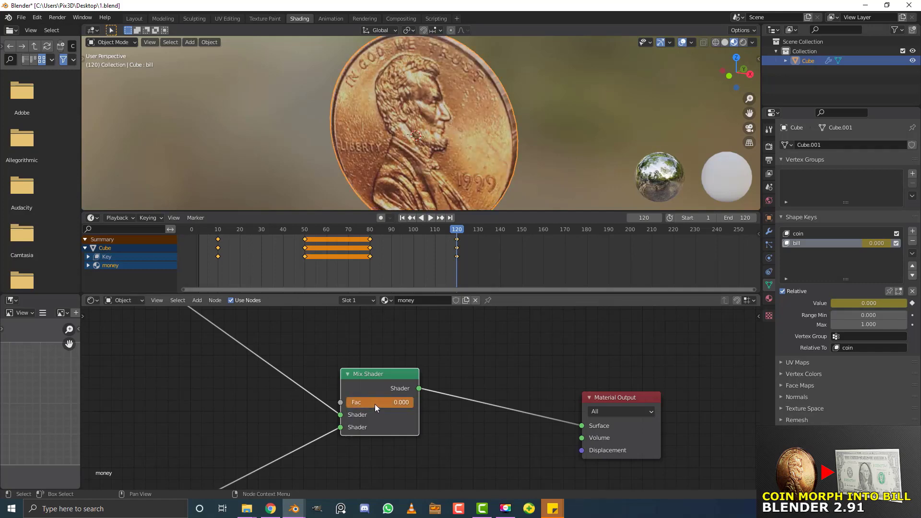
key("i")
left_click_drag(459, 232, 198, 232)
Play the morph with the disc deselected, stop at frame 87, and switch to Layout
key("space")
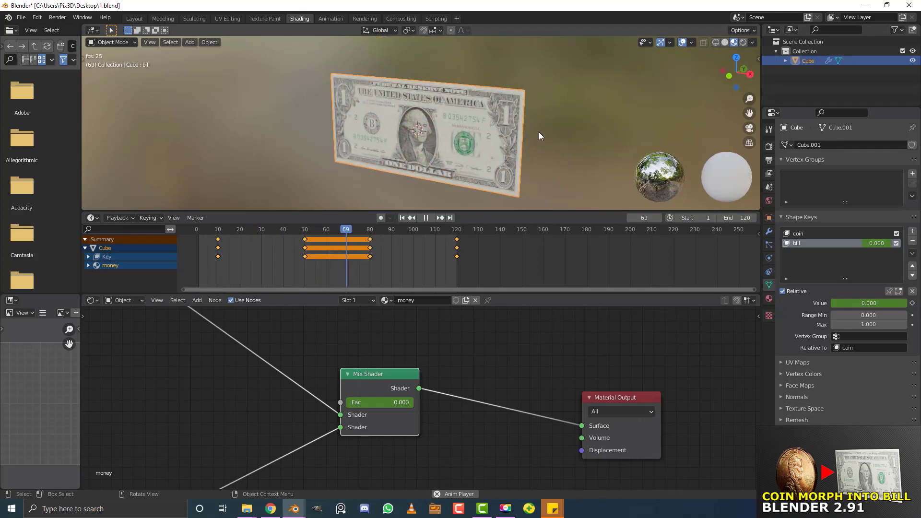
left_click(482, 133)
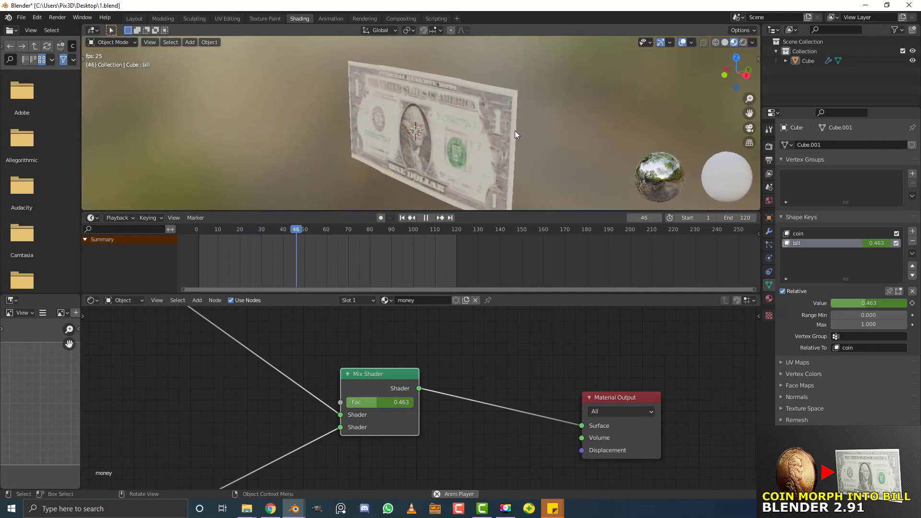
key("space")
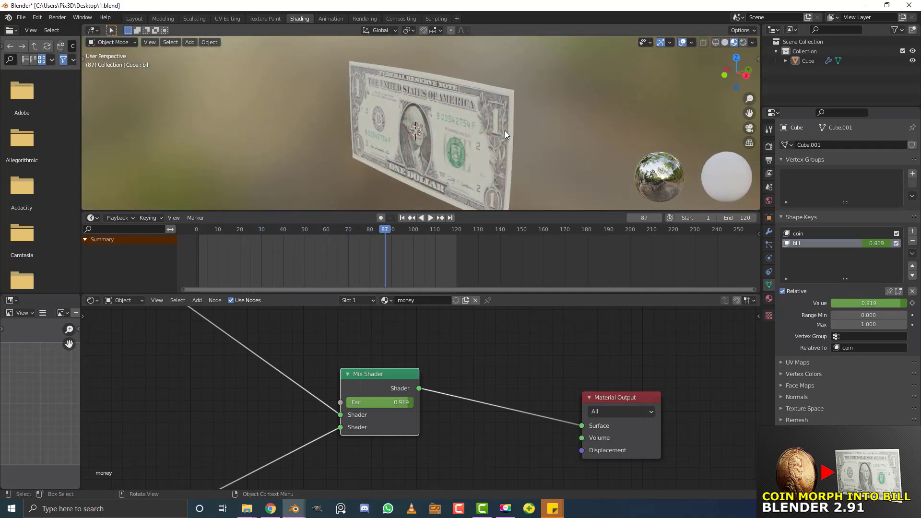
left_click(134, 18)
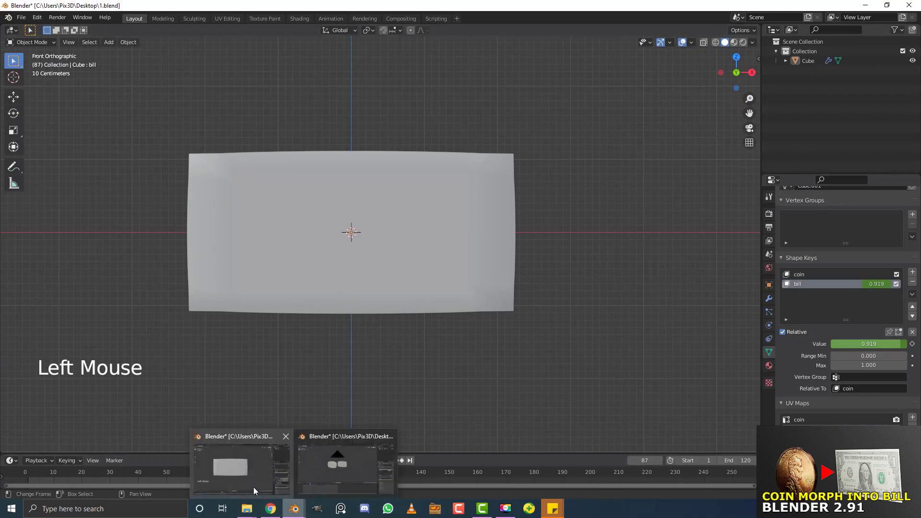
Maximize the Coin morph.blend window and view it through the camera in Material Preview
left_click_drag(189, 105, 516, 30)
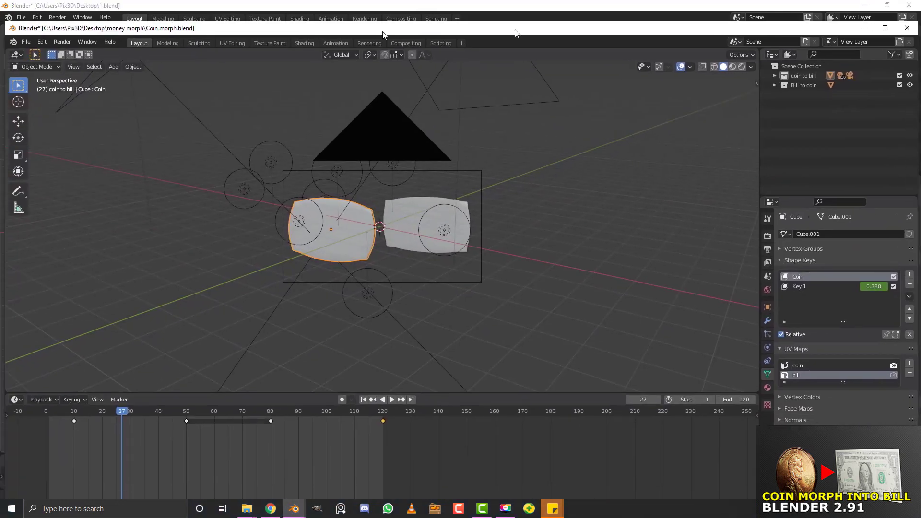
left_click(885, 28)
key("z")
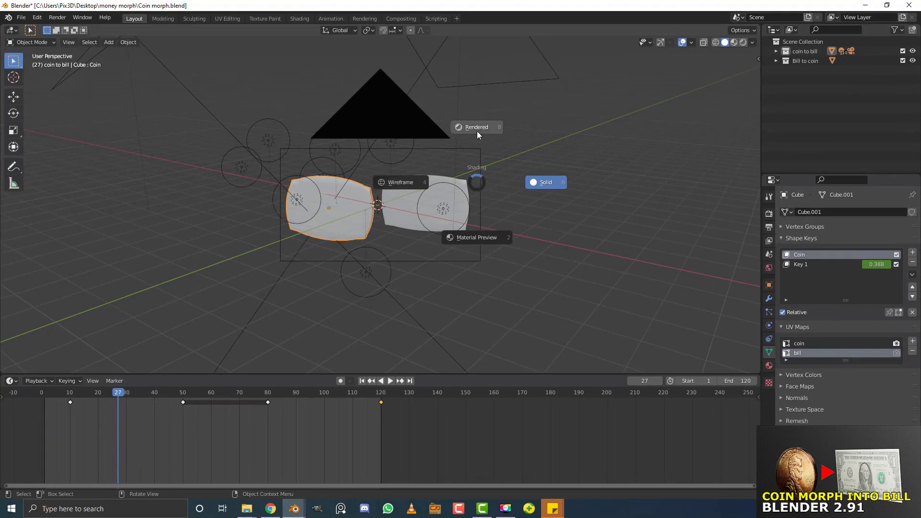
left_click(468, 257)
key("KP_0")
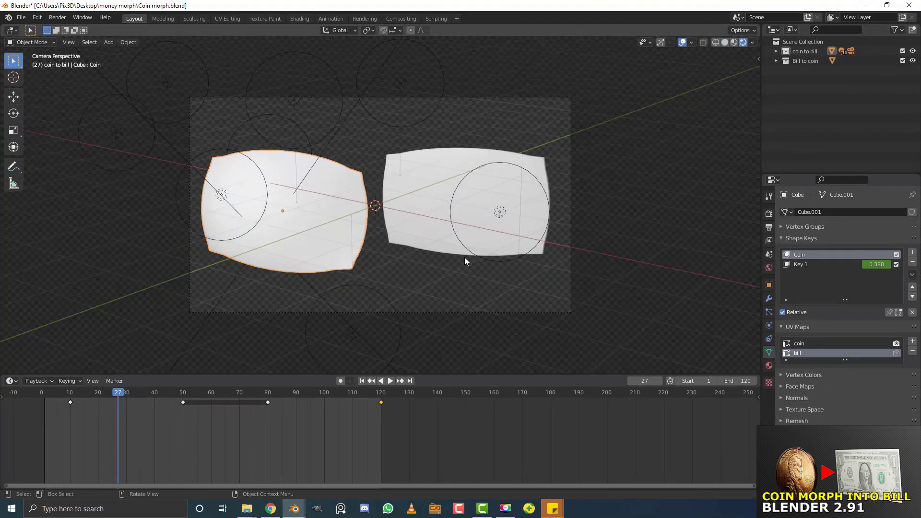
Play the coin and bill morph to frame 54 and orbit around the models
scroll(394, 154, "up", 1)
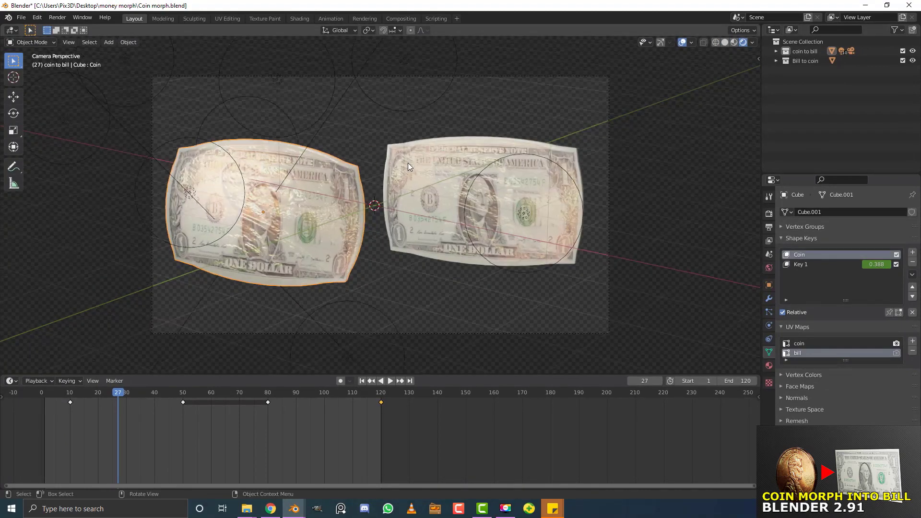
key("space")
key("space")
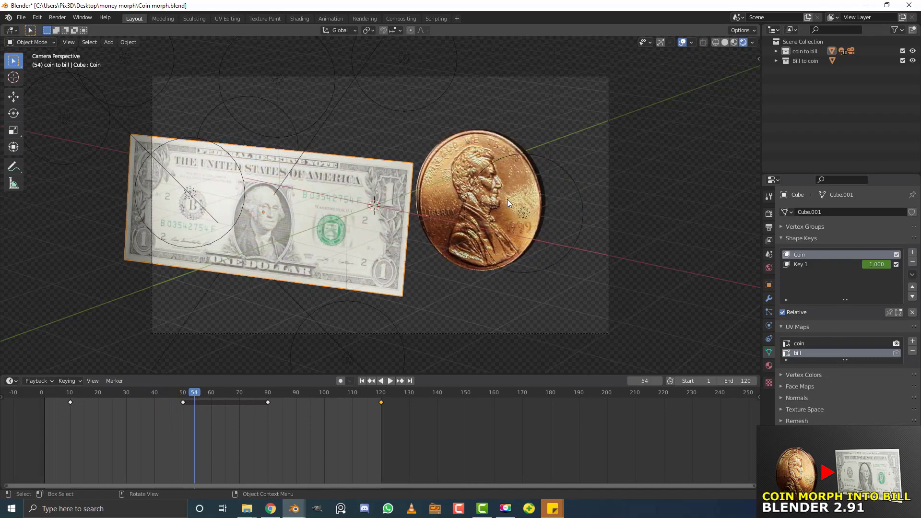
key("space")
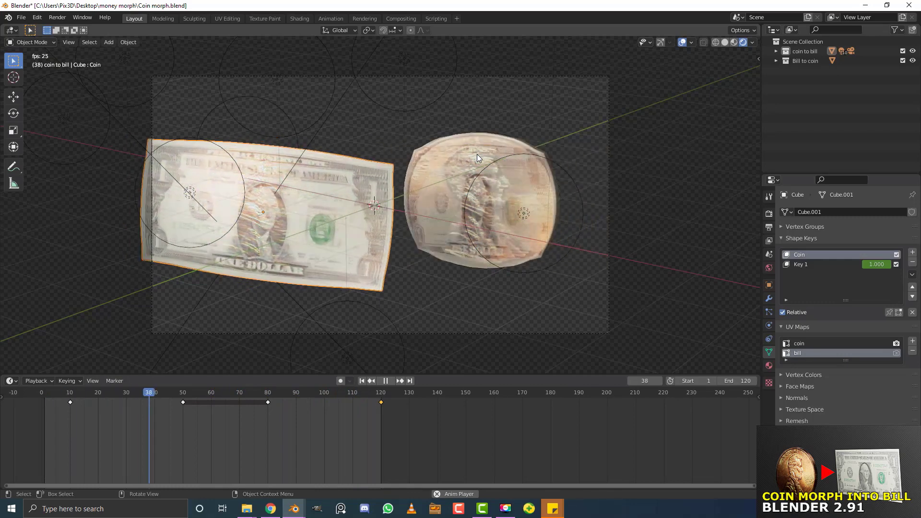
middle_click_drag(498, 160, 504, 214)
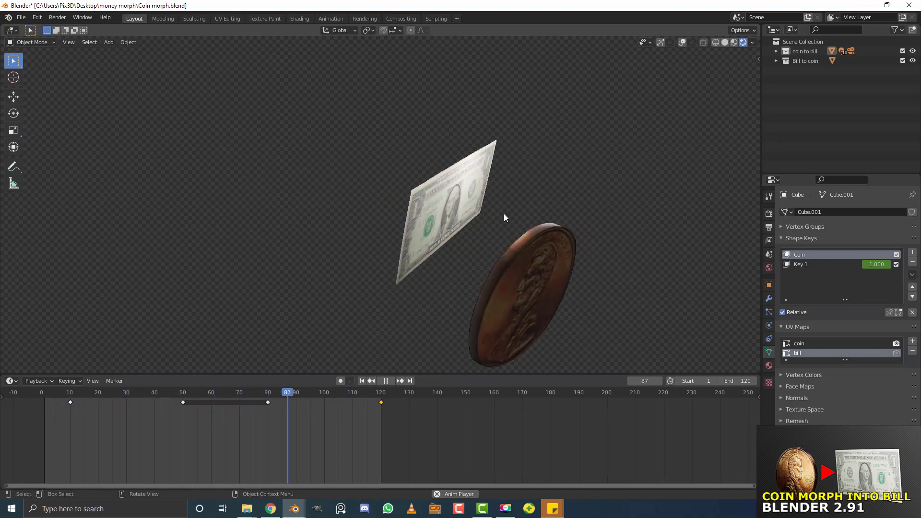